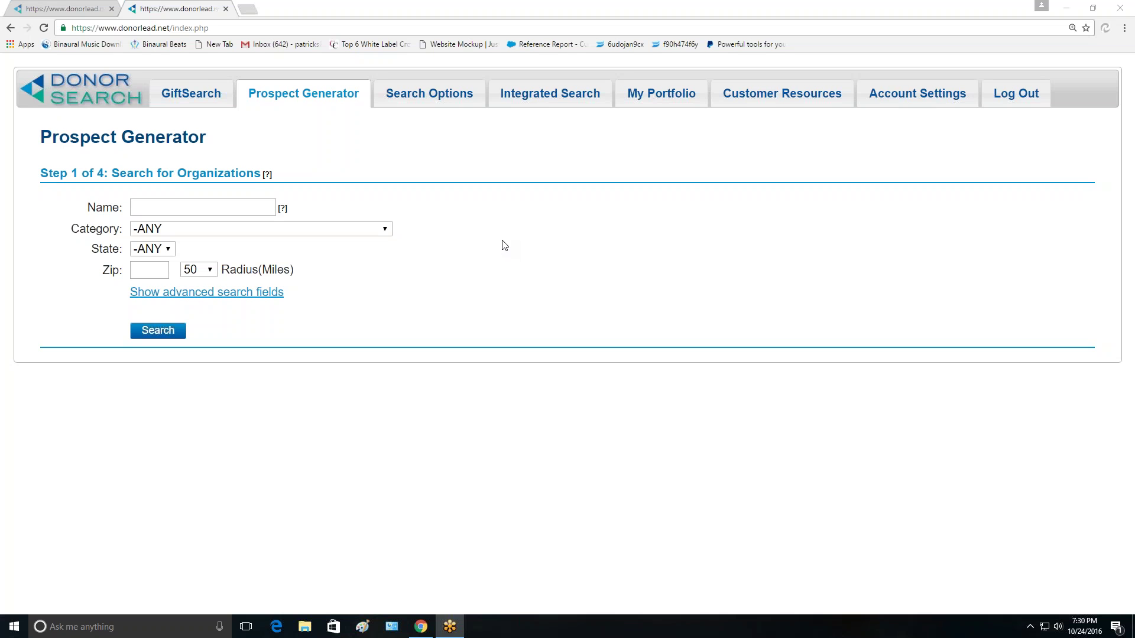
- Open the Prospect Generator and look through the organization categories available for the search
left_click(294, 91)
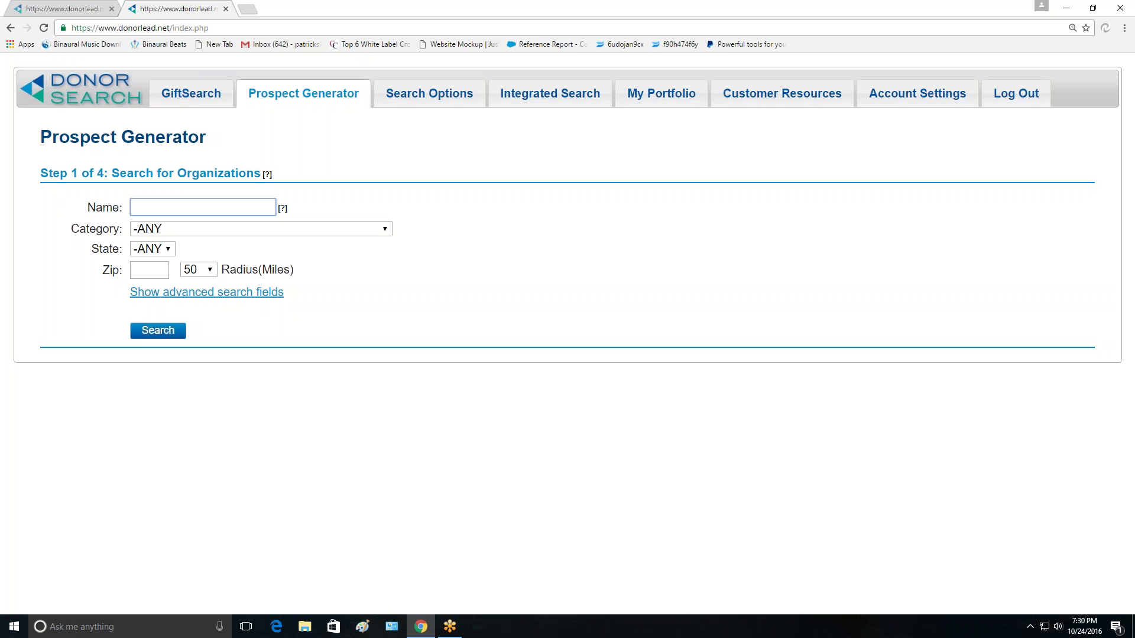
left_click(385, 230)
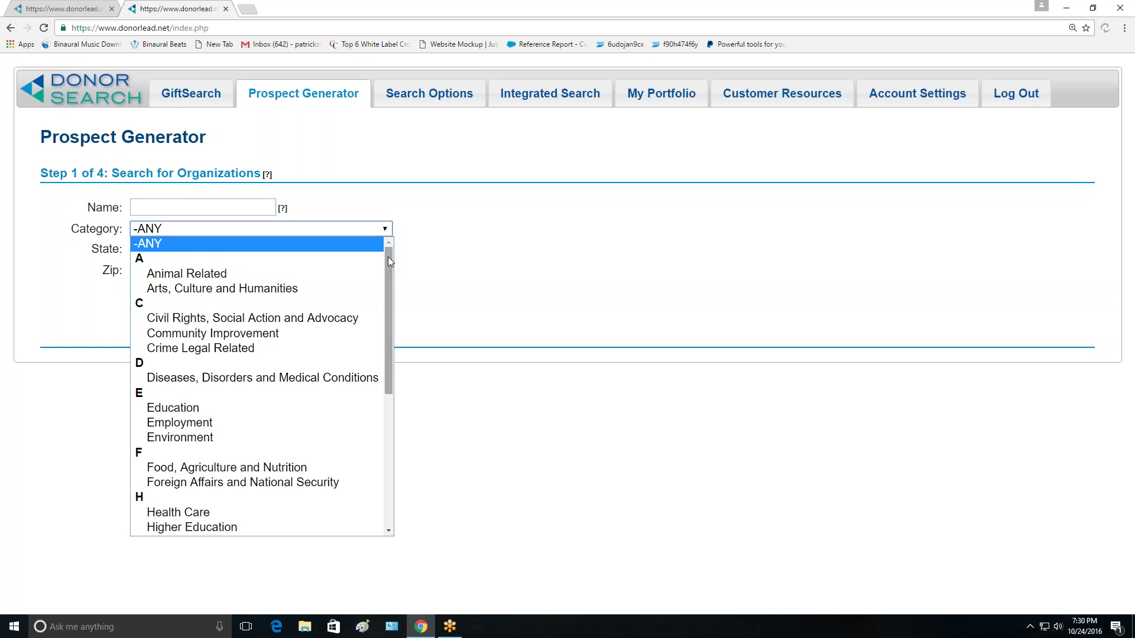
scroll(384, 332, "down", 5)
scroll(384, 343, "up", 6)
scroll(390, 334, "down", 6)
scroll(388, 296, "up", 3)
scroll(387, 266, "up", 3)
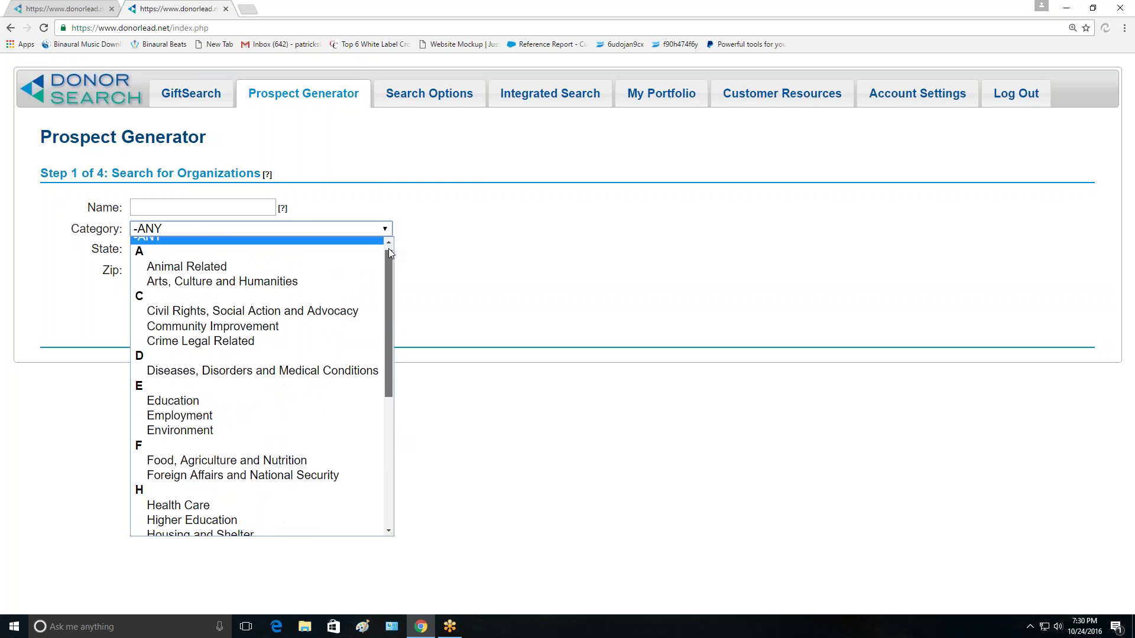
scroll(388, 331, "down", 4)
scroll(388, 394, "up", 2)
left_click(217, 231)
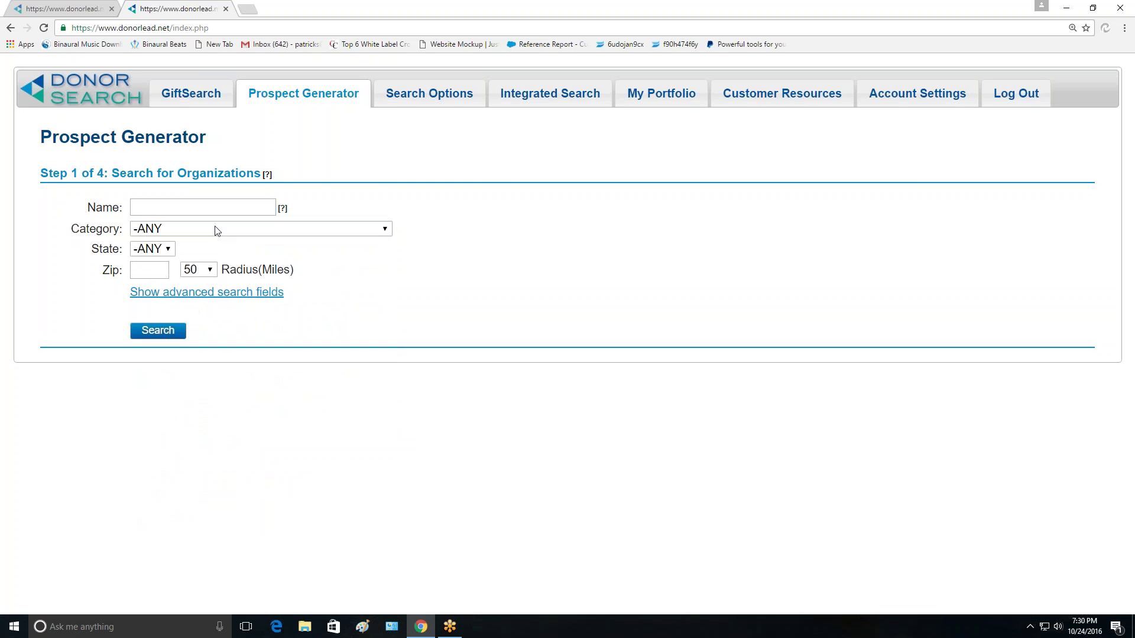
- Search for organizations named "house of ruth" in the state MD
left_click(214, 208)
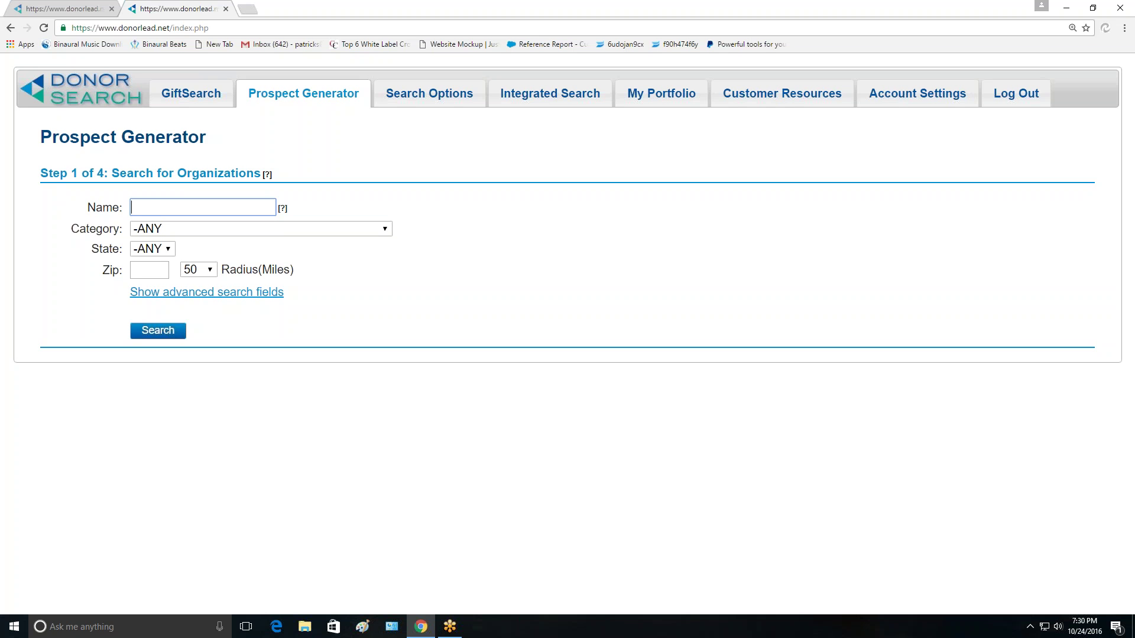
type("house of ruth")
left_click(166, 250)
left_click_drag(170, 307, 172, 364)
left_click(148, 407)
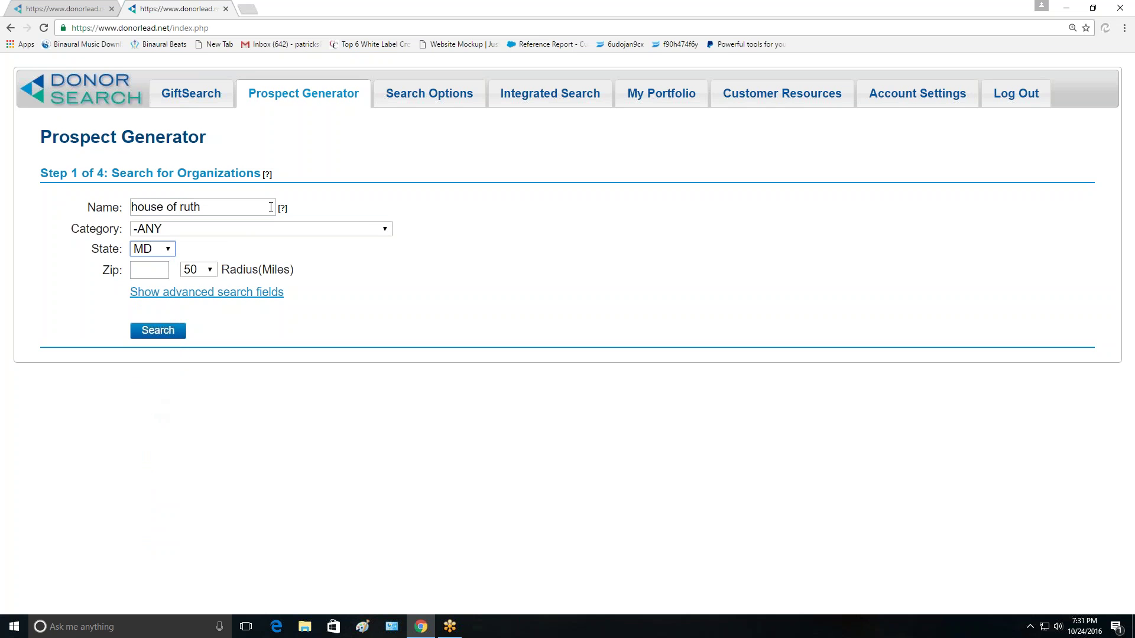
left_click(158, 331)
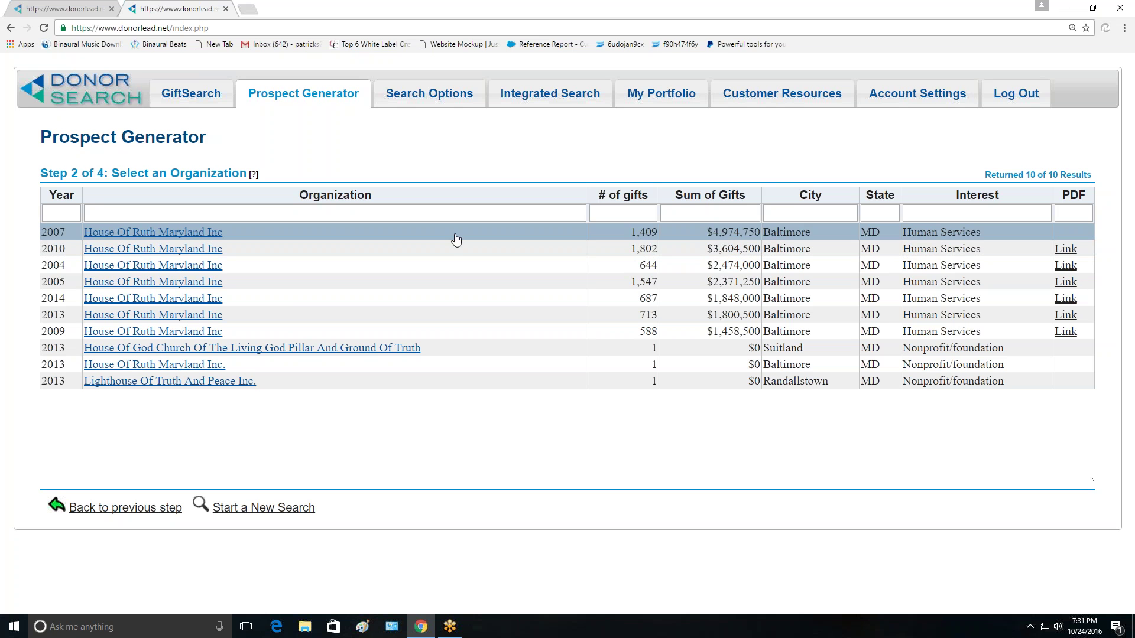
- Open the 2007 House Of Ruth Maryland Inc record and search for gifts by its donor Smurfit Stone Container Corporation
left_click(153, 232)
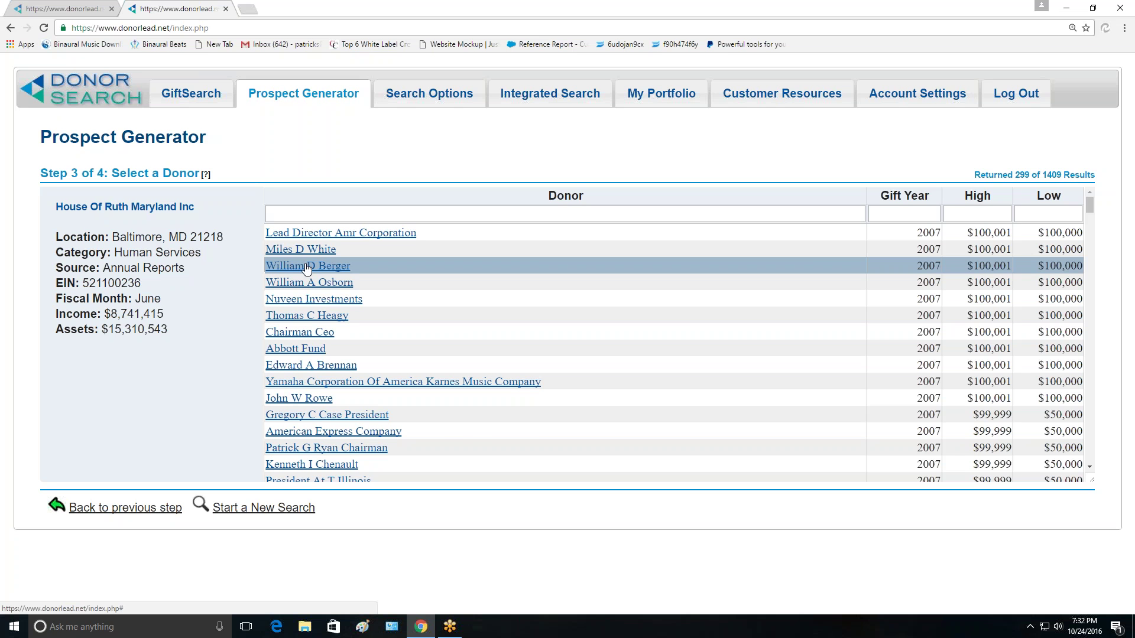
scroll(310, 296, "down", 1)
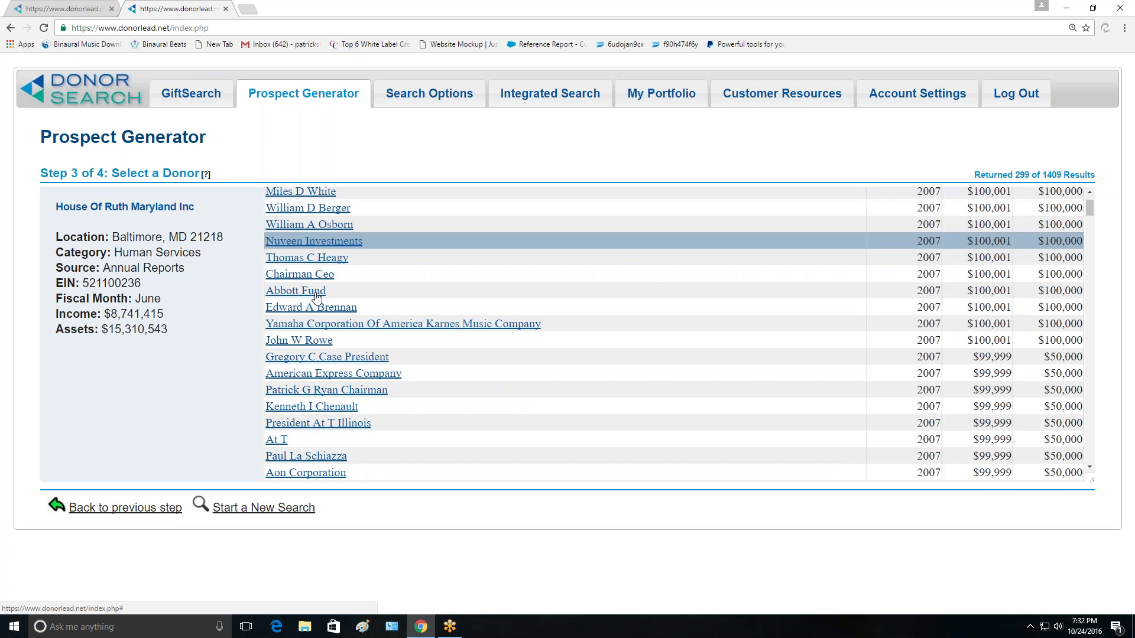
scroll(317, 295, "down", 4)
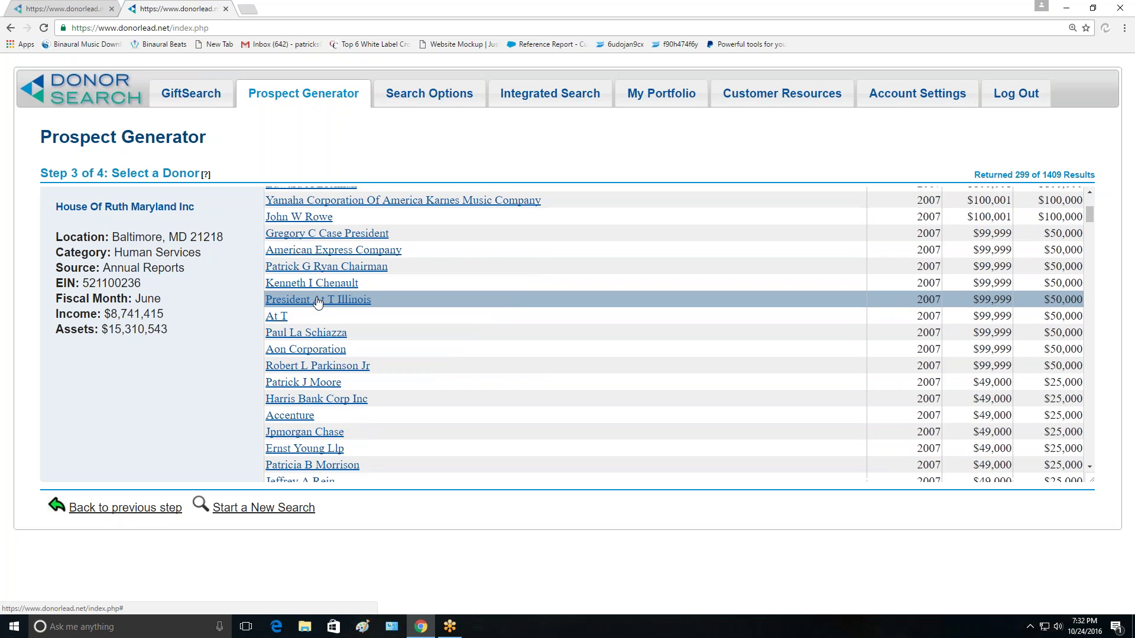
scroll(318, 303, "down", 1)
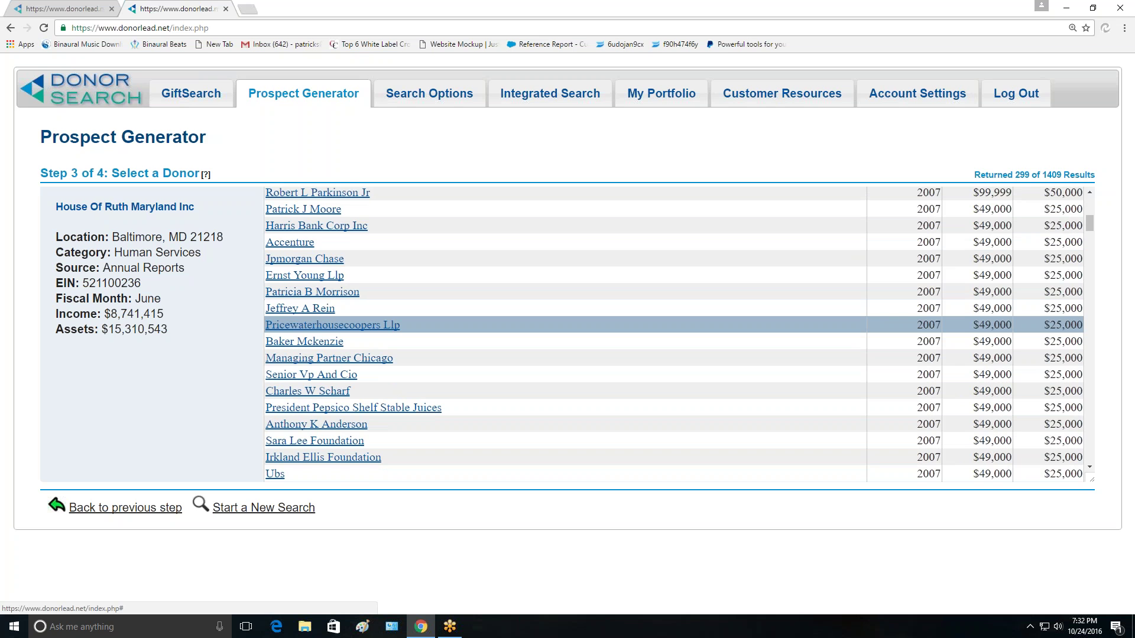
scroll(319, 324, "down", 2)
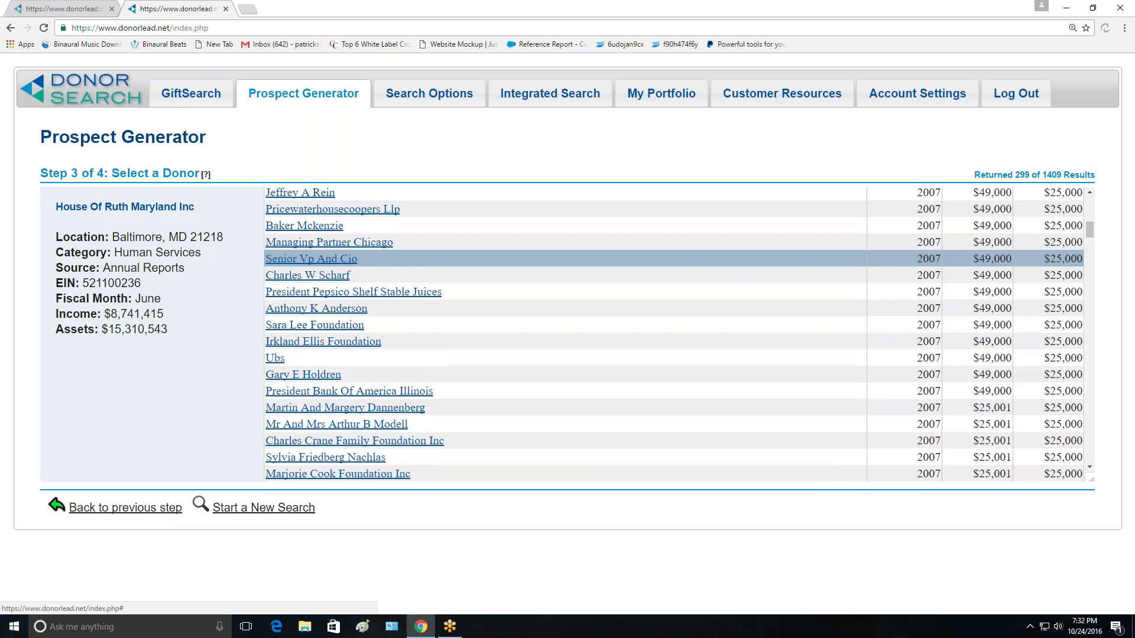
scroll(319, 398, "down", 1)
scroll(320, 320, "down", 2)
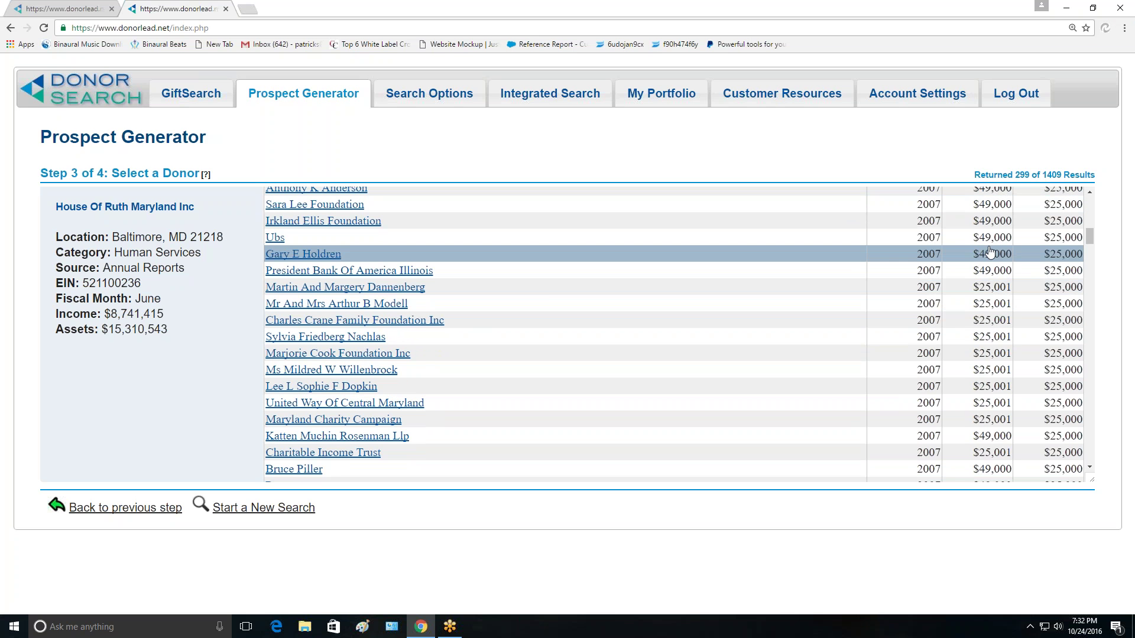
scroll(991, 253, "down", 3)
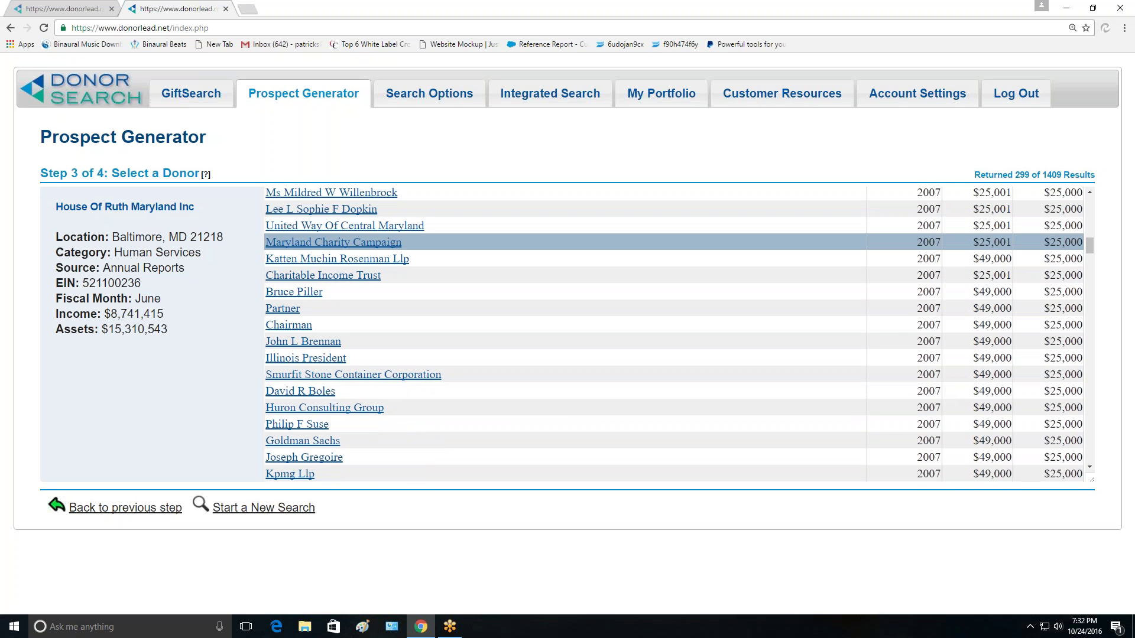
left_click(364, 377)
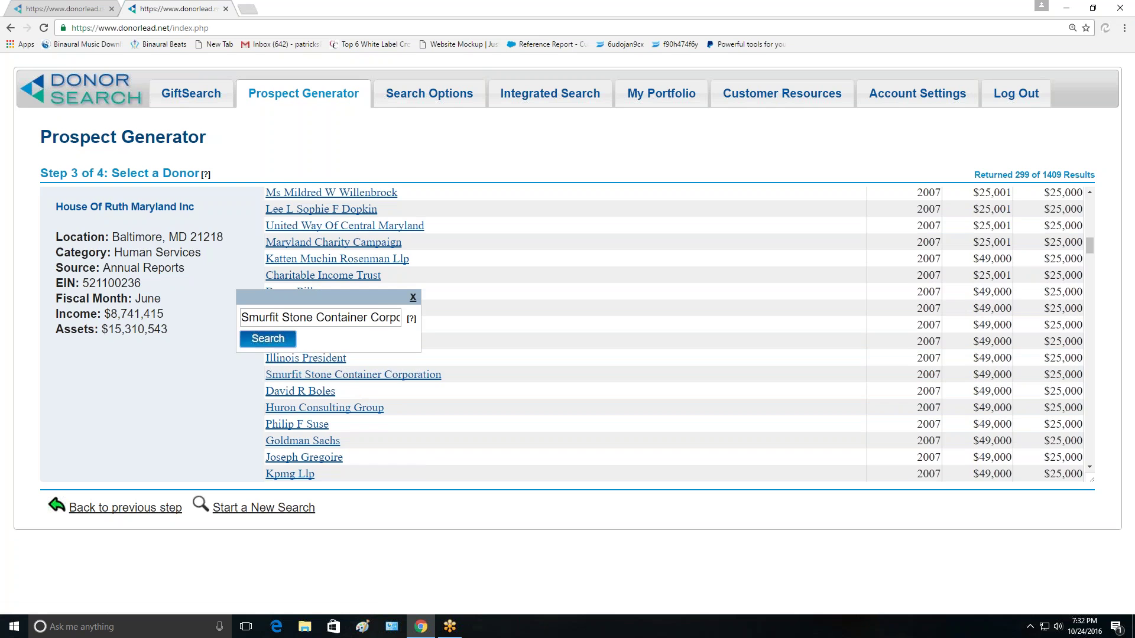
left_click(268, 339)
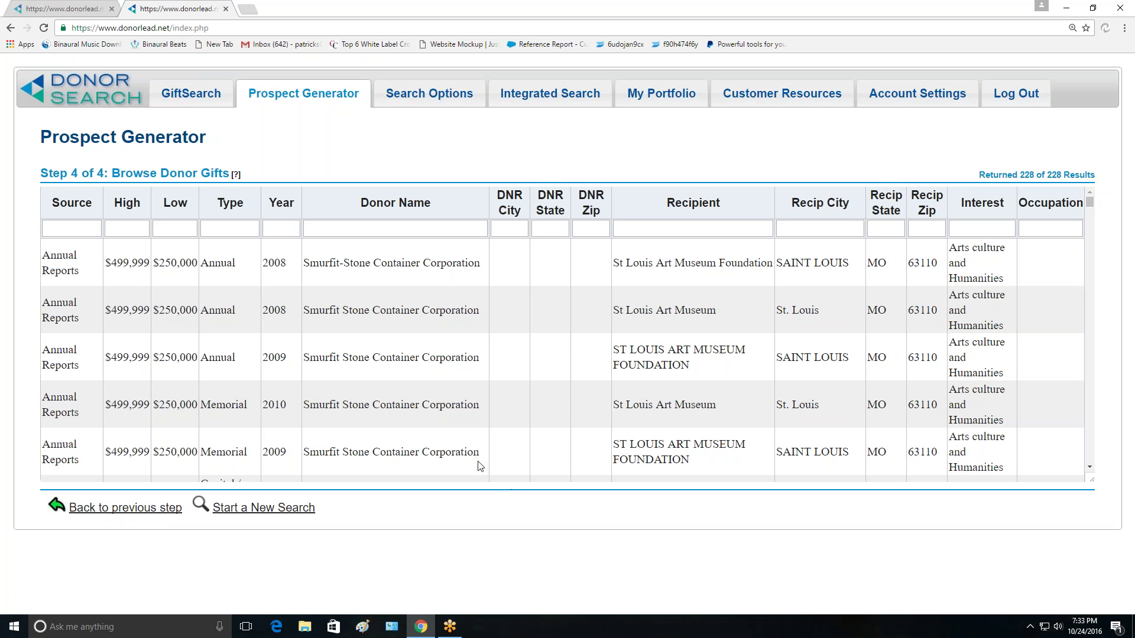
- Examine the donor's gift list, including the high and low amounts, recipients and recipient locations
mouse_move(479, 465)
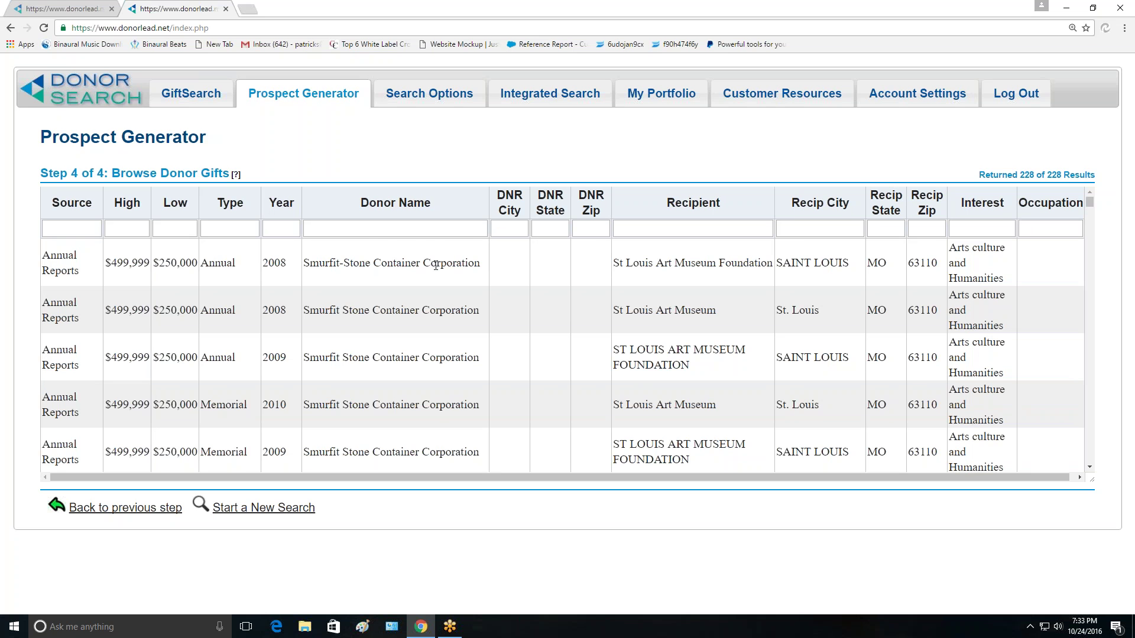
scroll(905, 278, "down", 3)
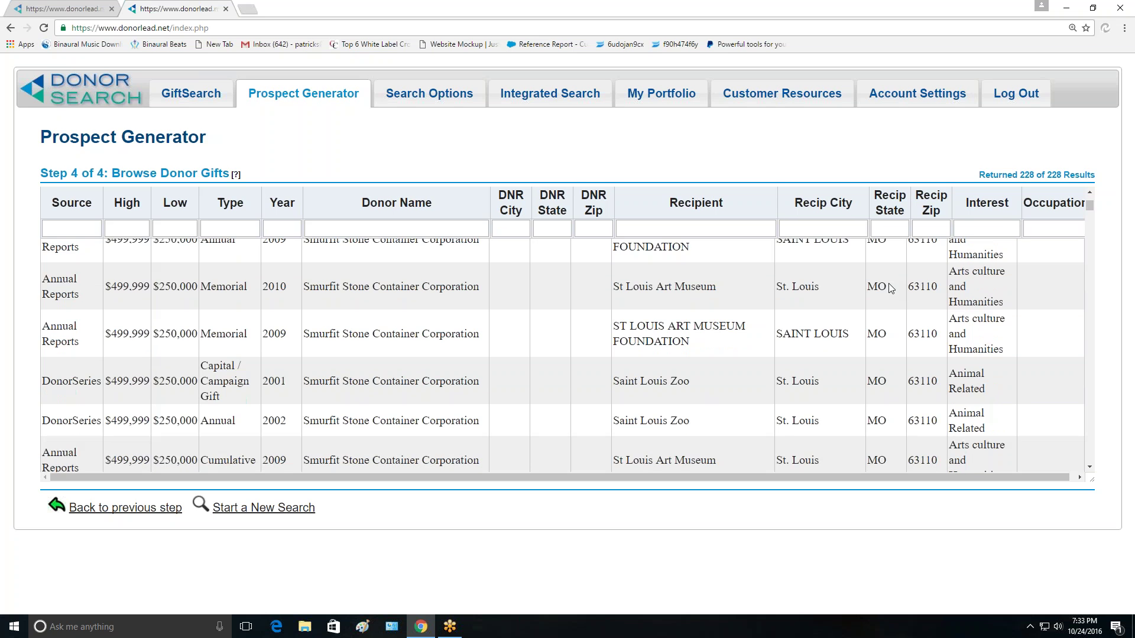
scroll(874, 324, "down", 3)
scroll(874, 319, "down", 2)
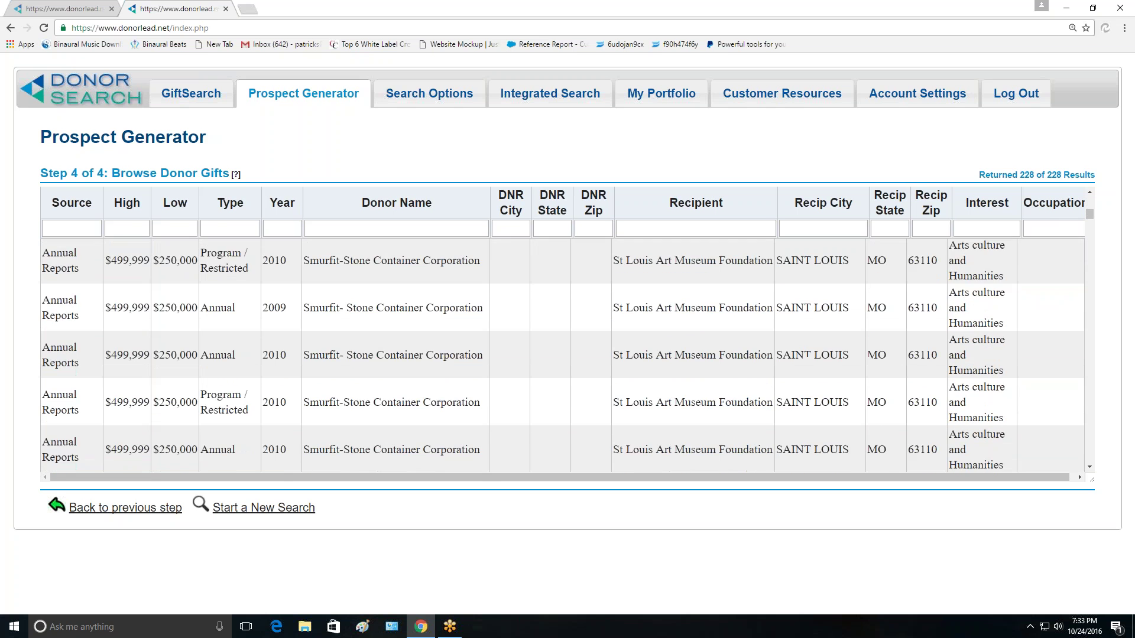
scroll(839, 323, "up", 5)
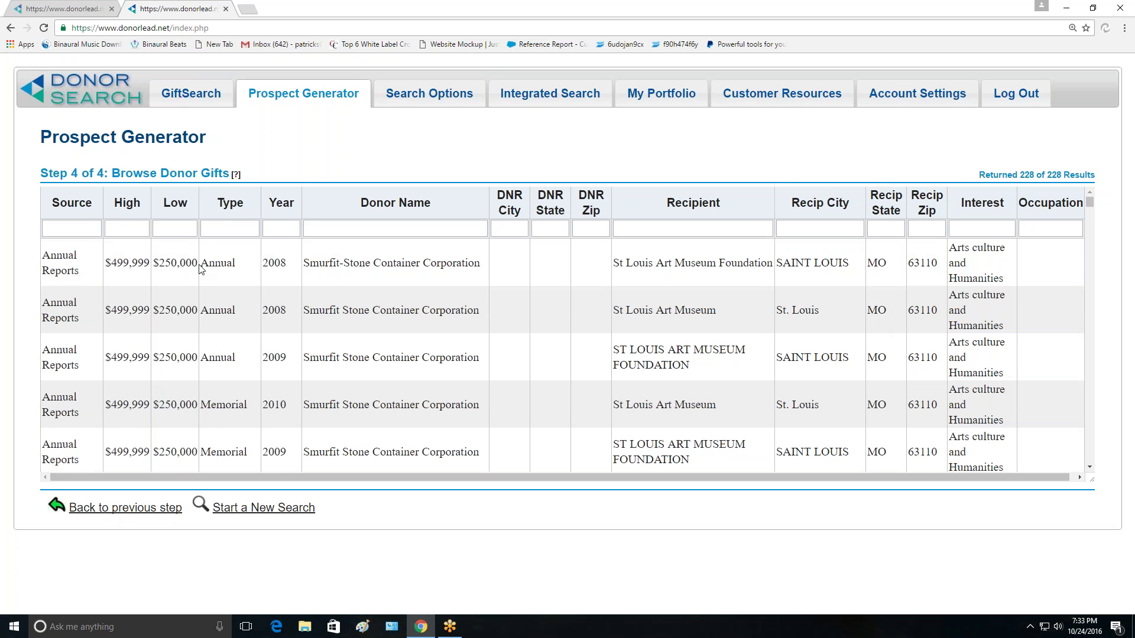
left_click_drag(105, 262, 171, 263)
left_click_drag(105, 310, 171, 310)
left_click(746, 251)
scroll(685, 404, "down", 8)
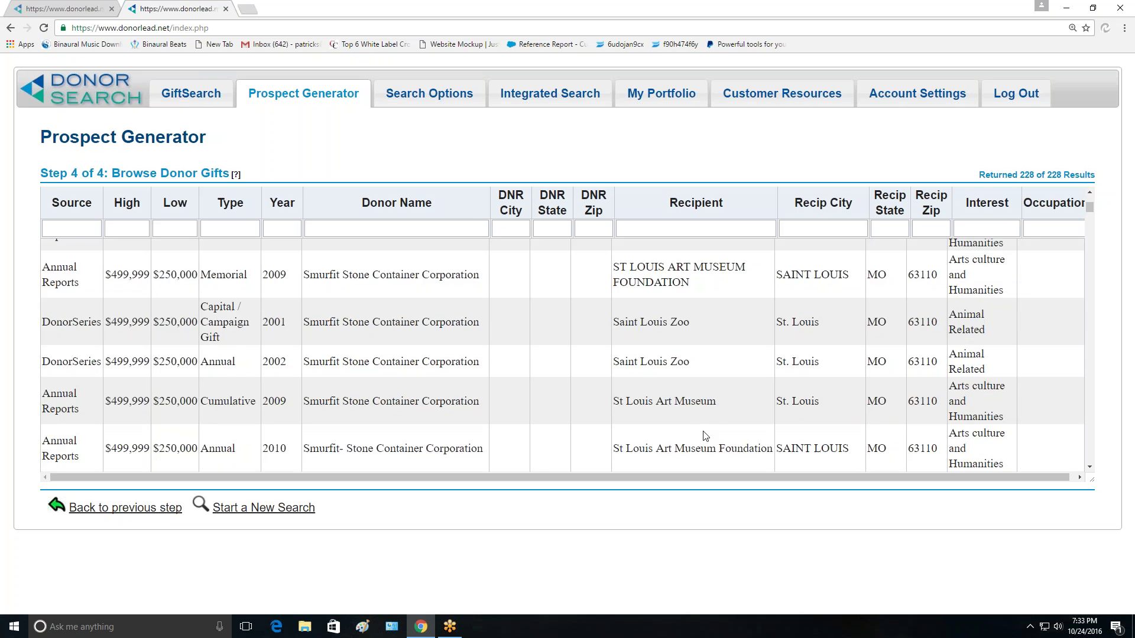
- Sort the gifts by recipient, recipient city, state and zip in turn, and finally by high amount
left_click(700, 205)
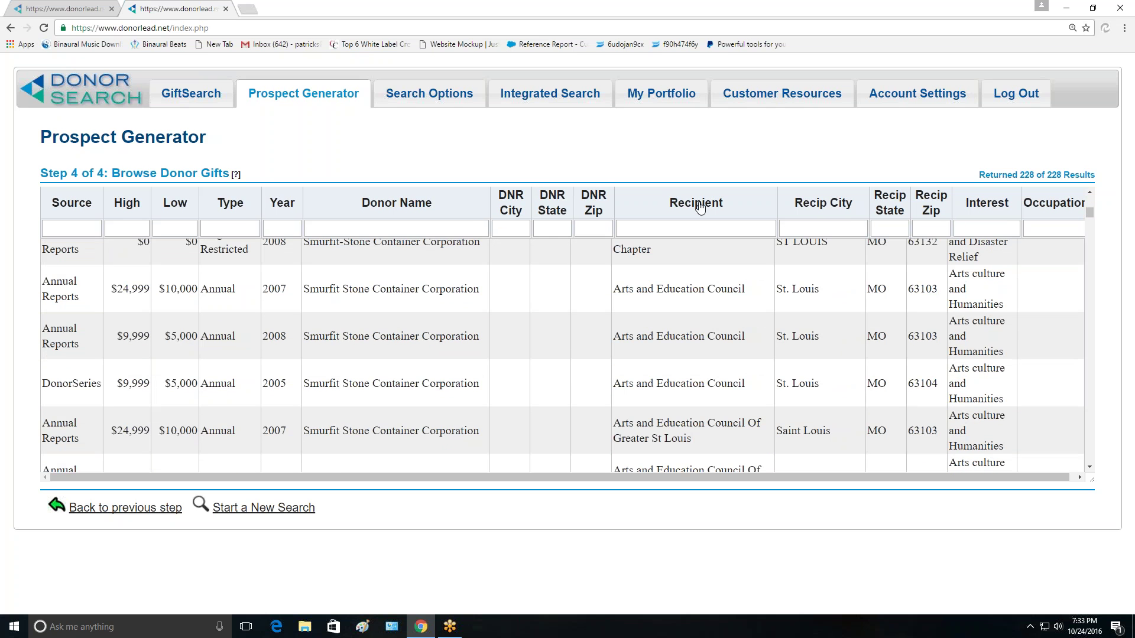
left_click(815, 203)
left_click(885, 199)
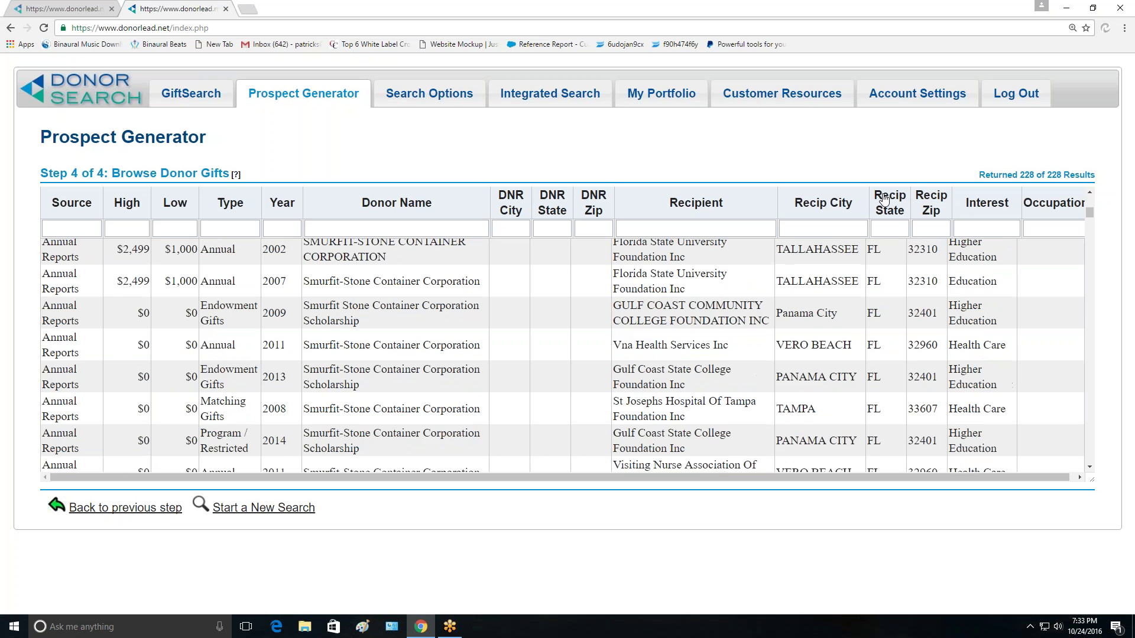
left_click(927, 200)
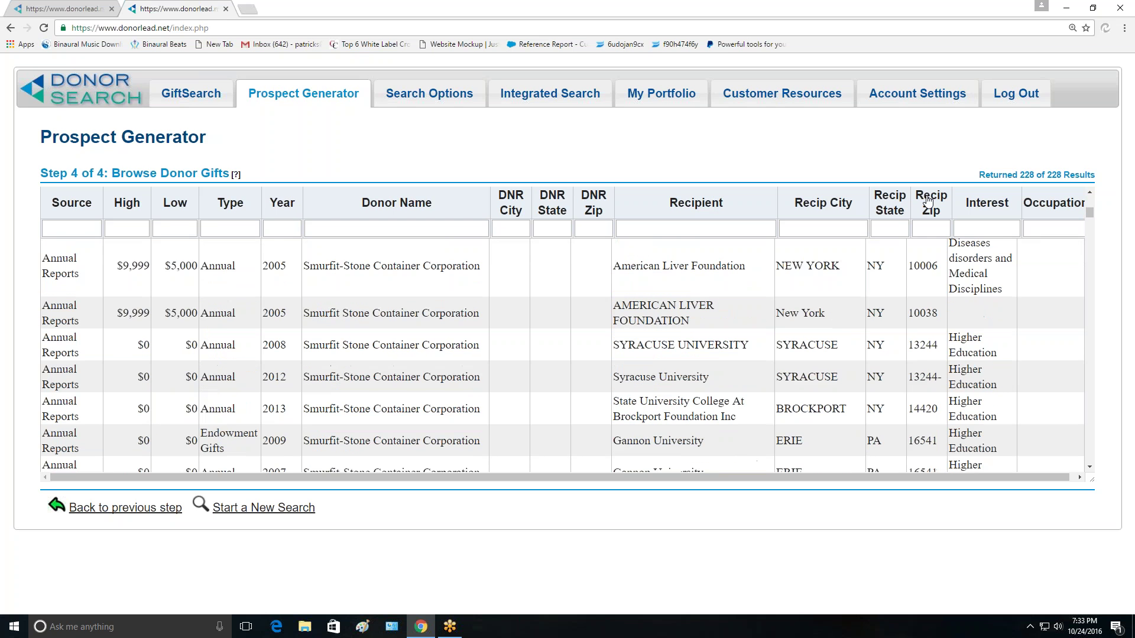
left_click(128, 208)
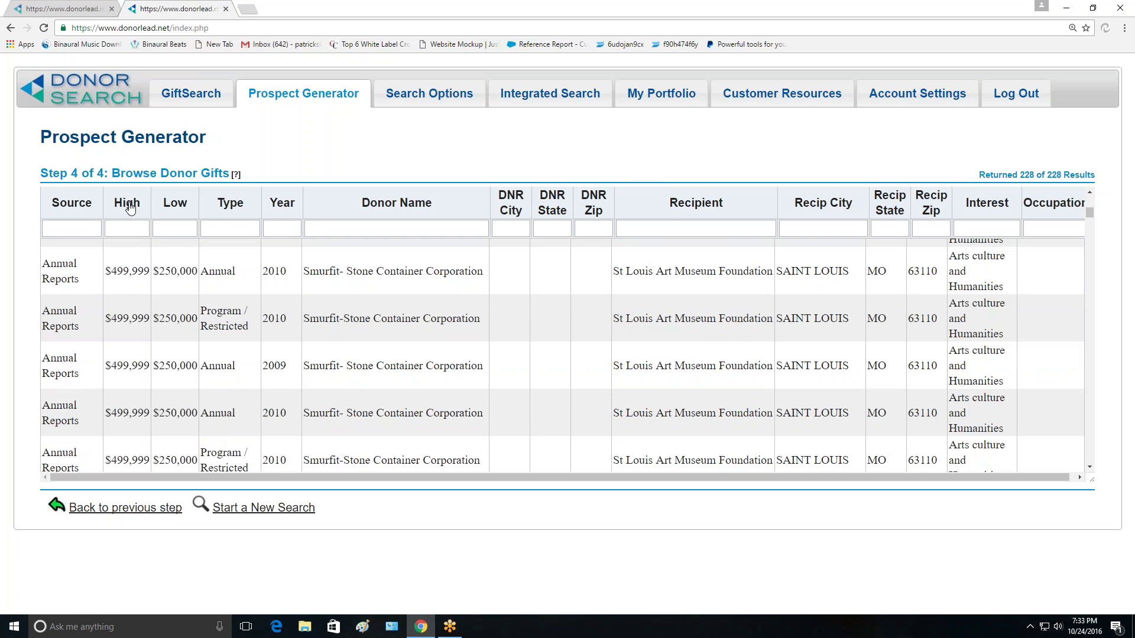
- Filter the gifts to recipients containing "sa" and look through the matching rows
left_click(400, 227)
left_click(712, 228)
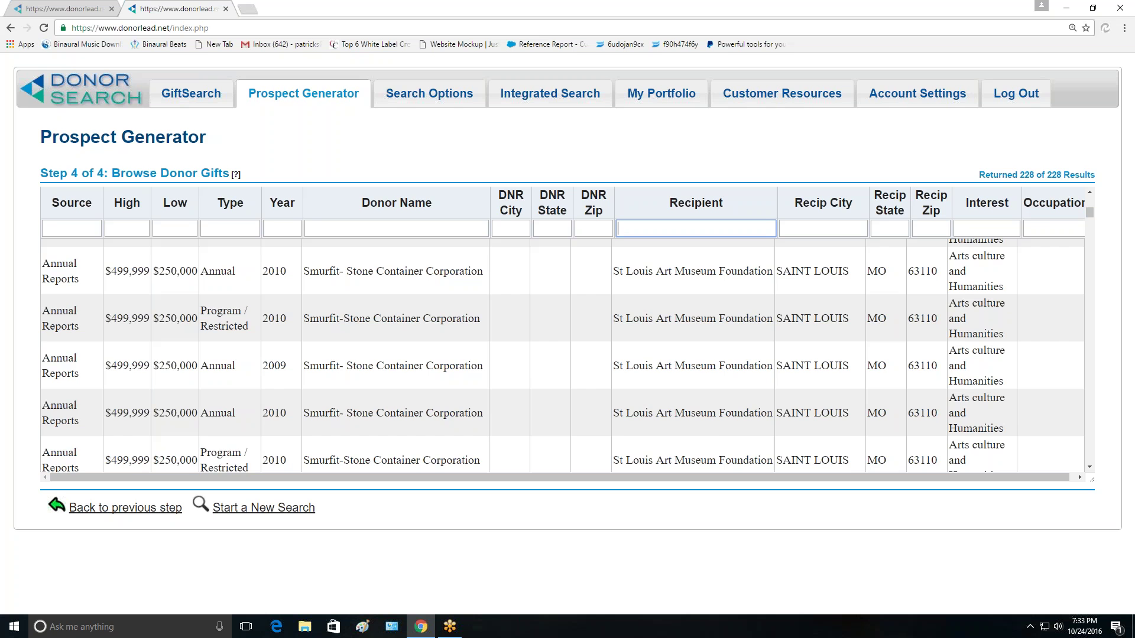
type("sar")
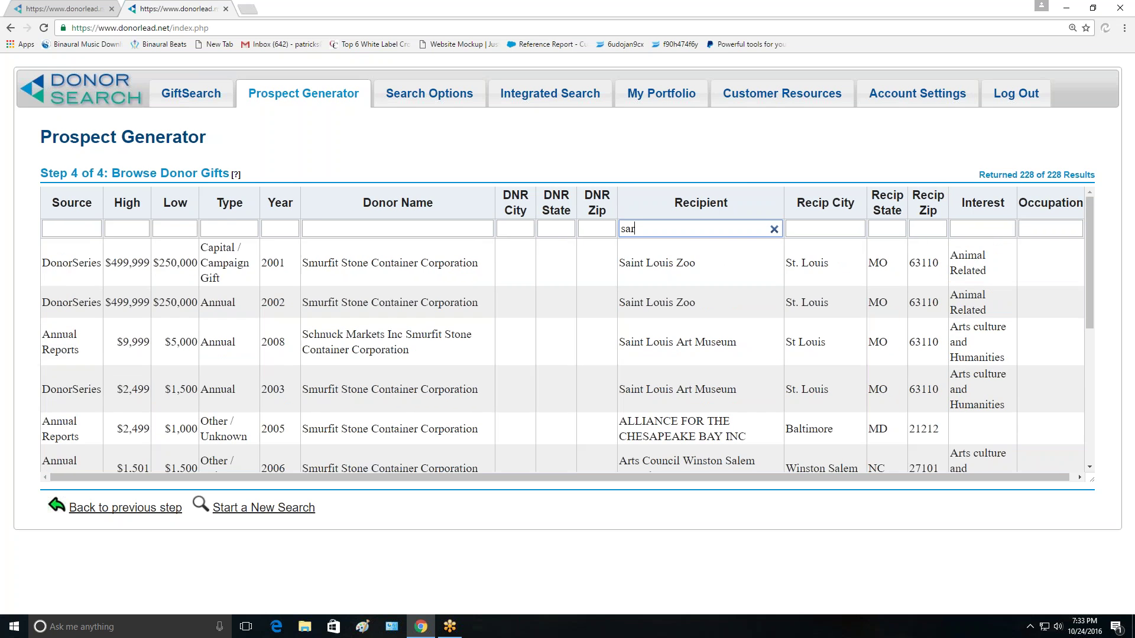
key("BackSpace")
scroll(562, 355, "down", 3)
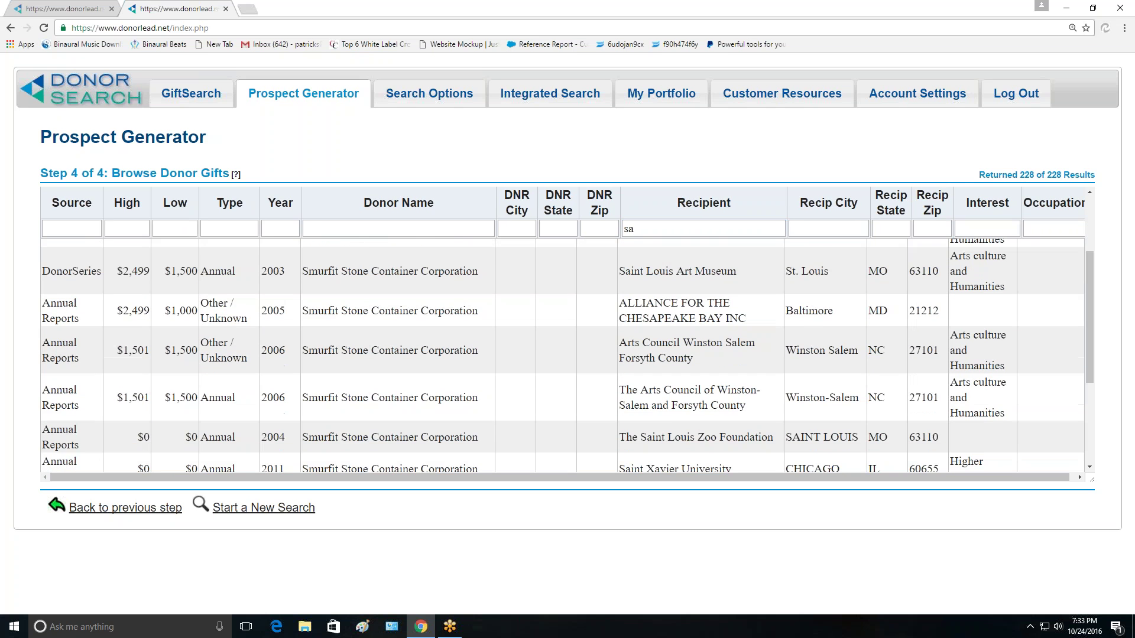
scroll(562, 355, "up", 2)
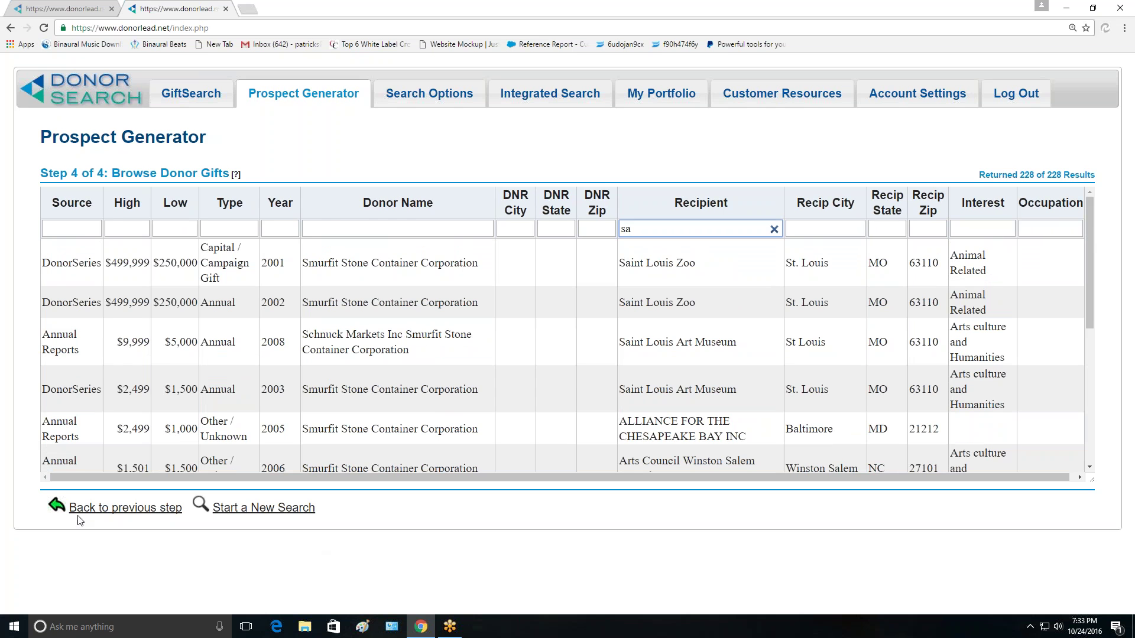
- Return to the House Of Ruth Maryland donor list and look through the donors further down
left_click(100, 517)
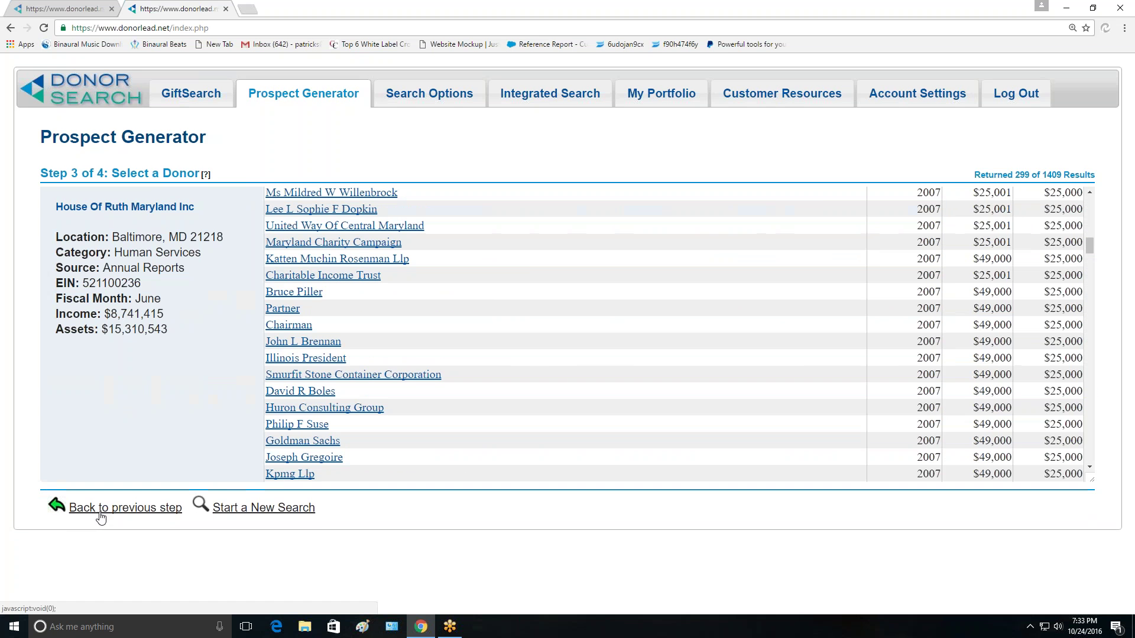
scroll(517, 395, "down", 2)
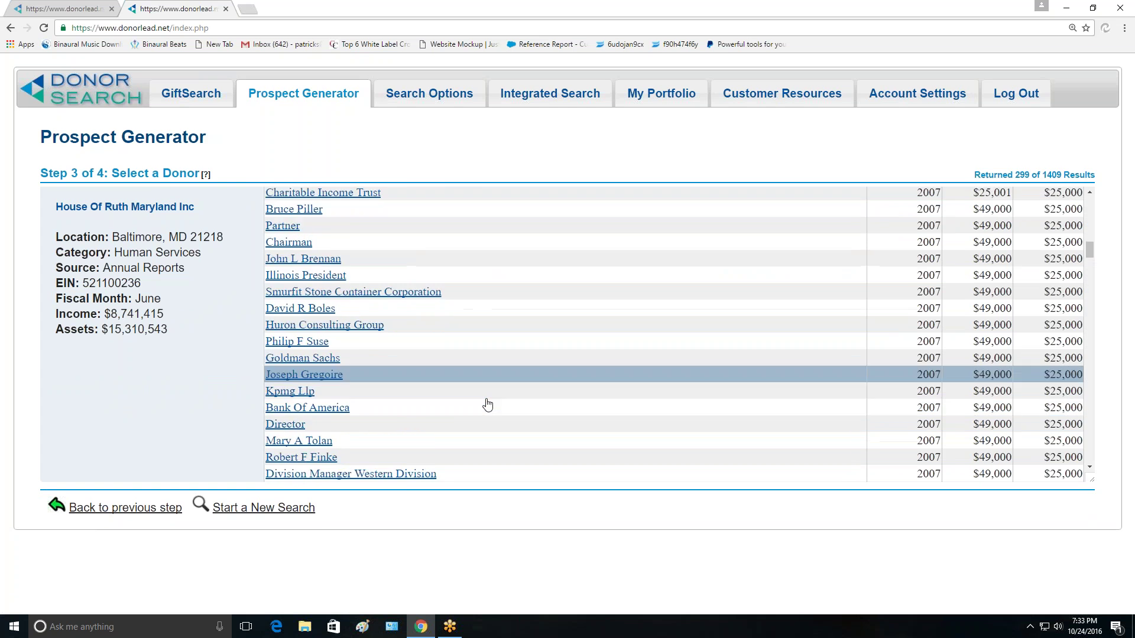
scroll(385, 385, "down", 1)
scroll(329, 385, "down", 2)
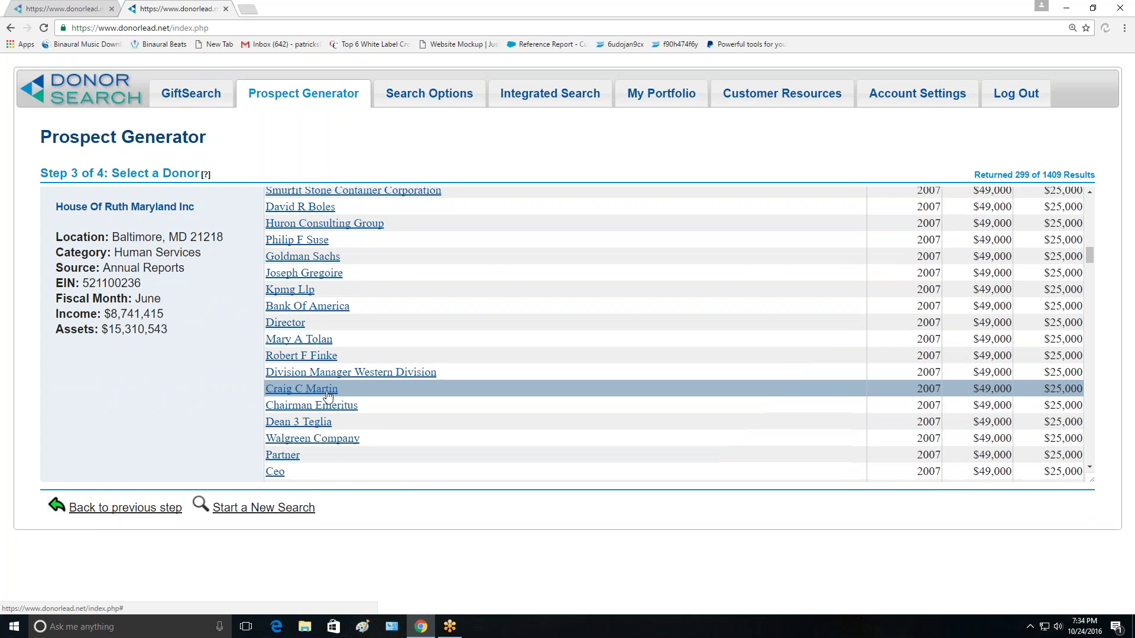
scroll(329, 395, "down", 5)
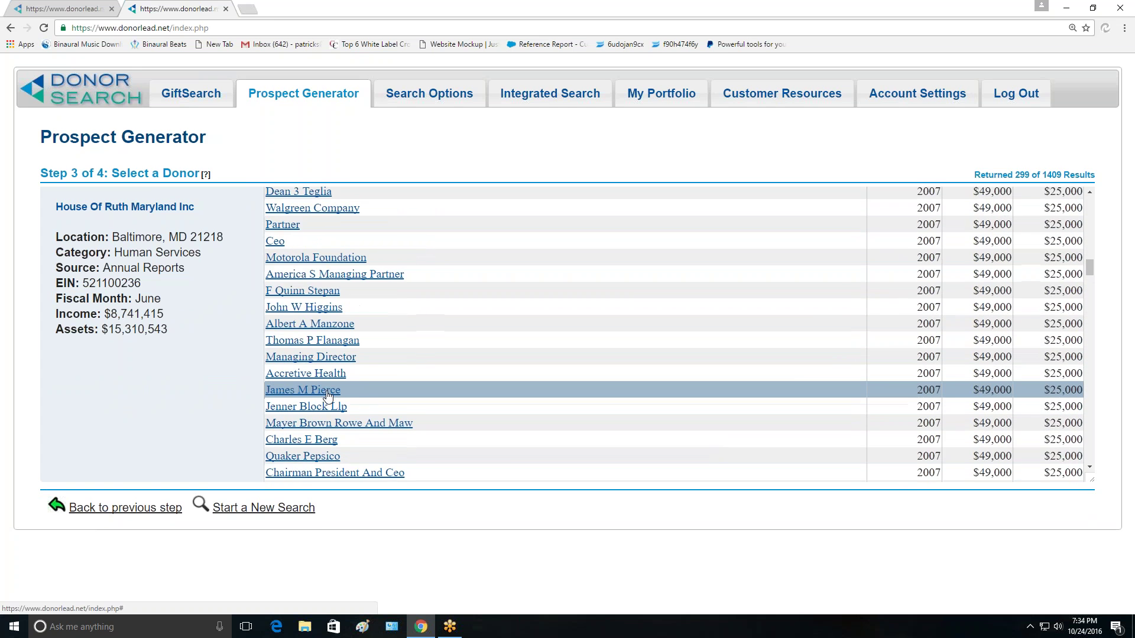
scroll(329, 395, "down", 4)
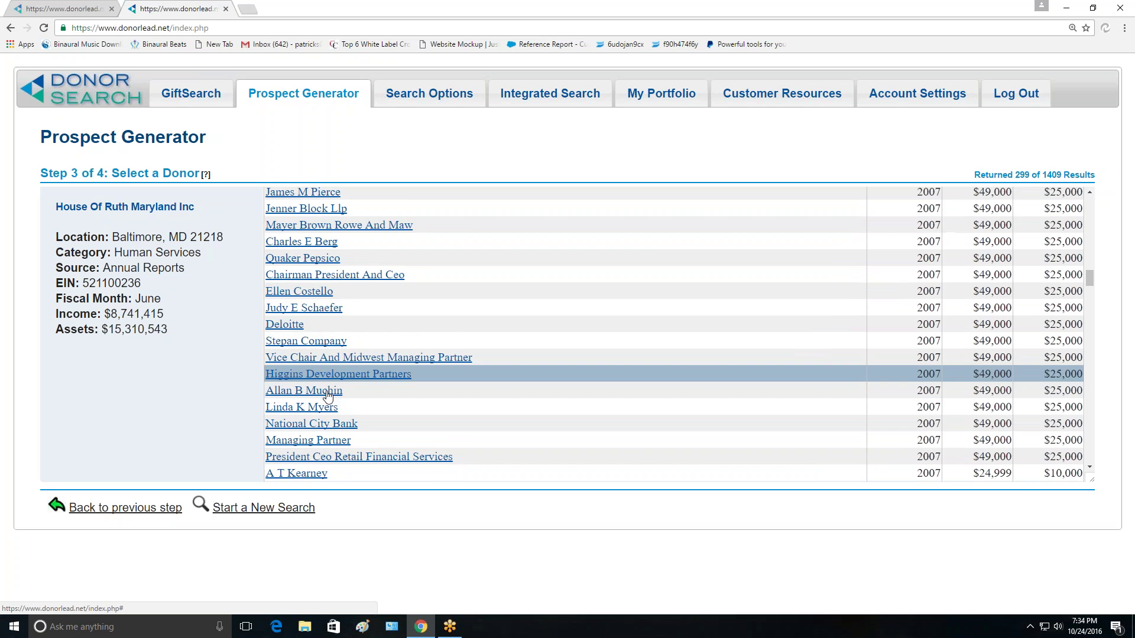
scroll(329, 395, "down", 3)
scroll(330, 395, "up", 2)
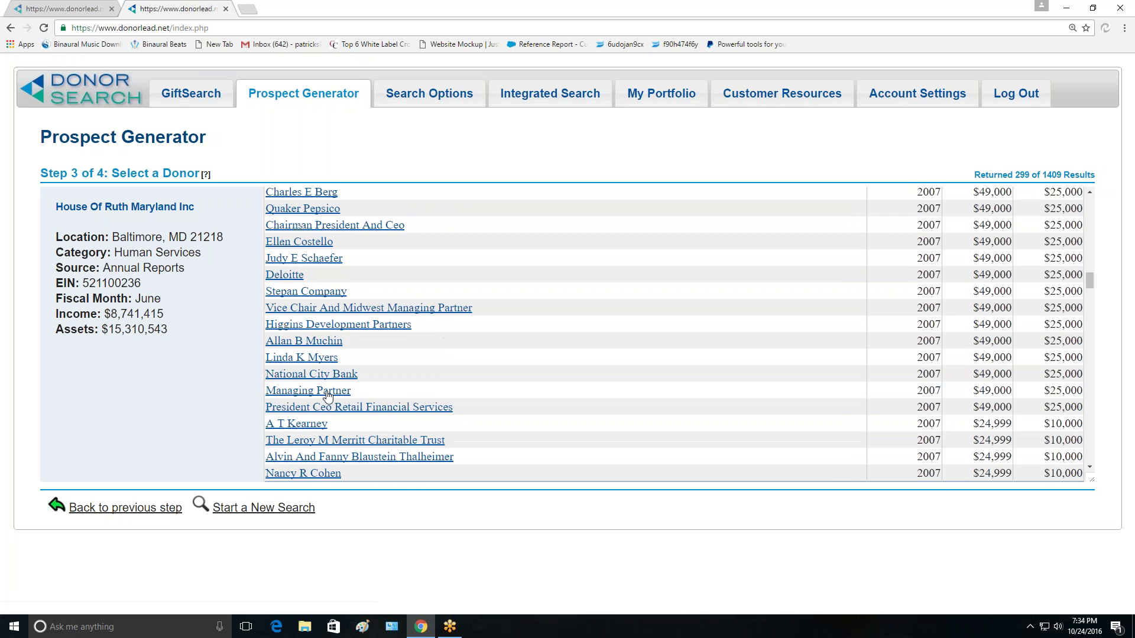
- Filter the House Of Ruth Maryland donors by "ken" and search for the gifts of the match with the $50,000 low amount
scroll(329, 395, "up", 15)
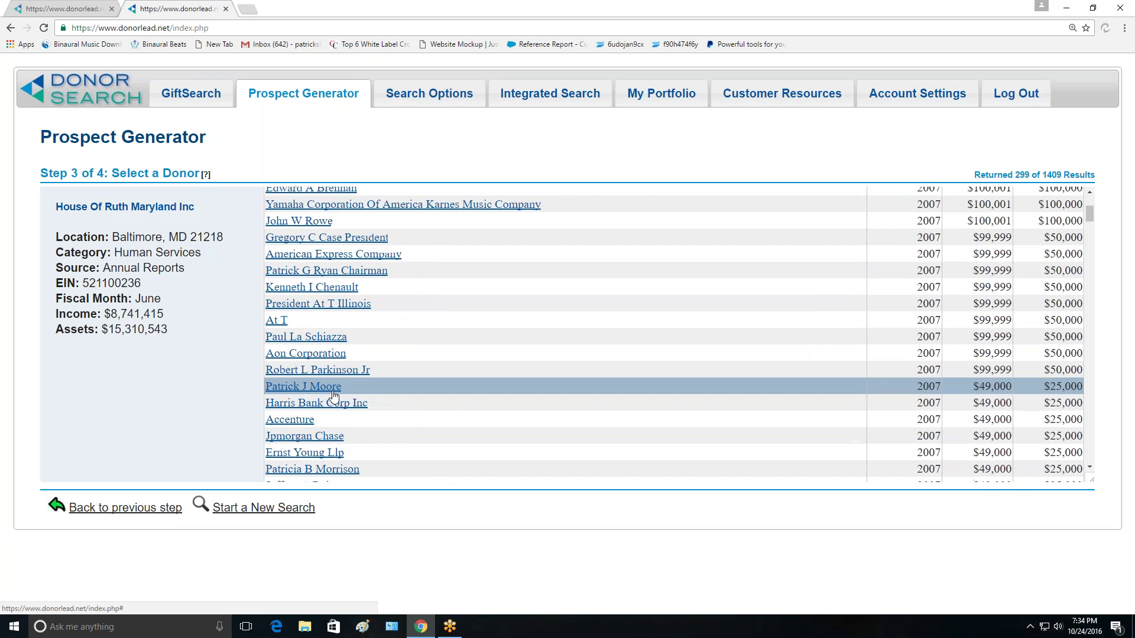
scroll(334, 395, "up", 3)
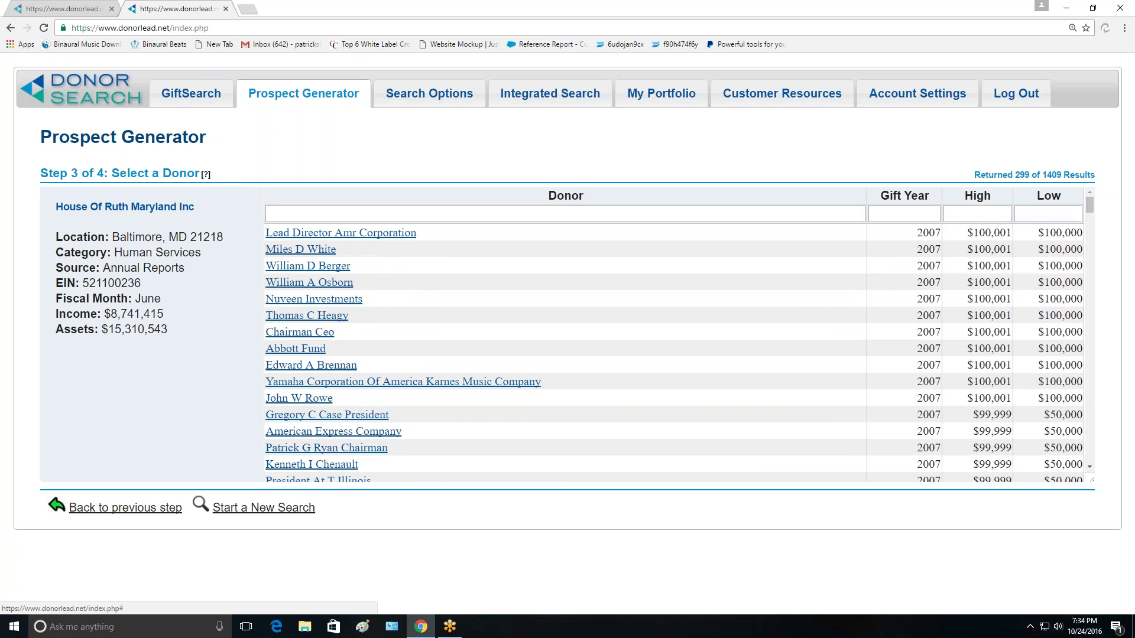
left_click(324, 215)
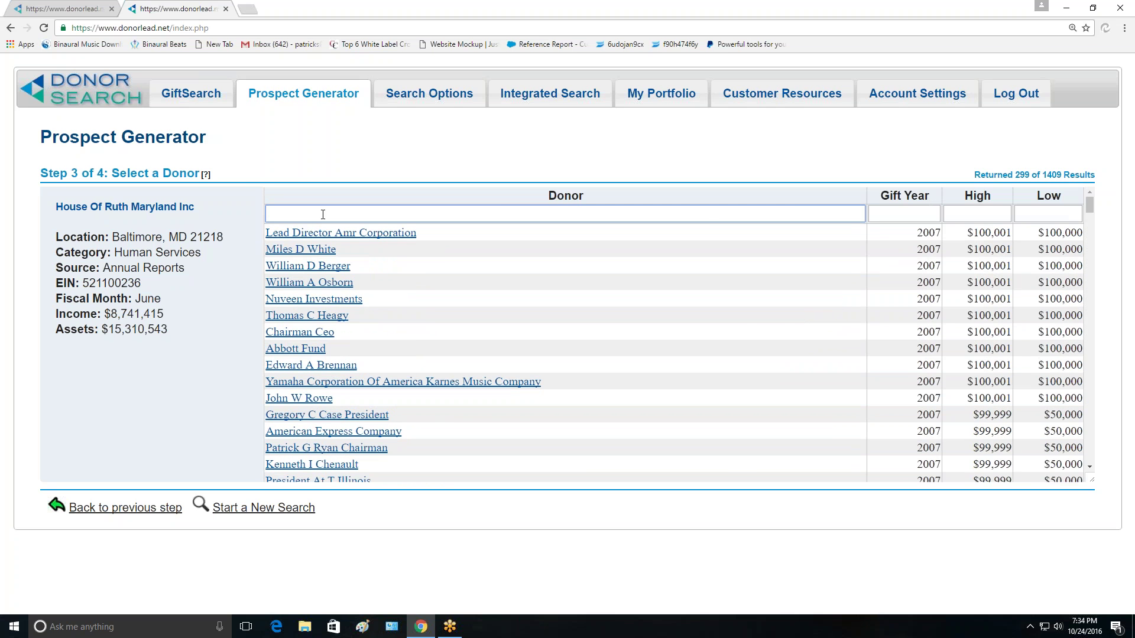
type("ken")
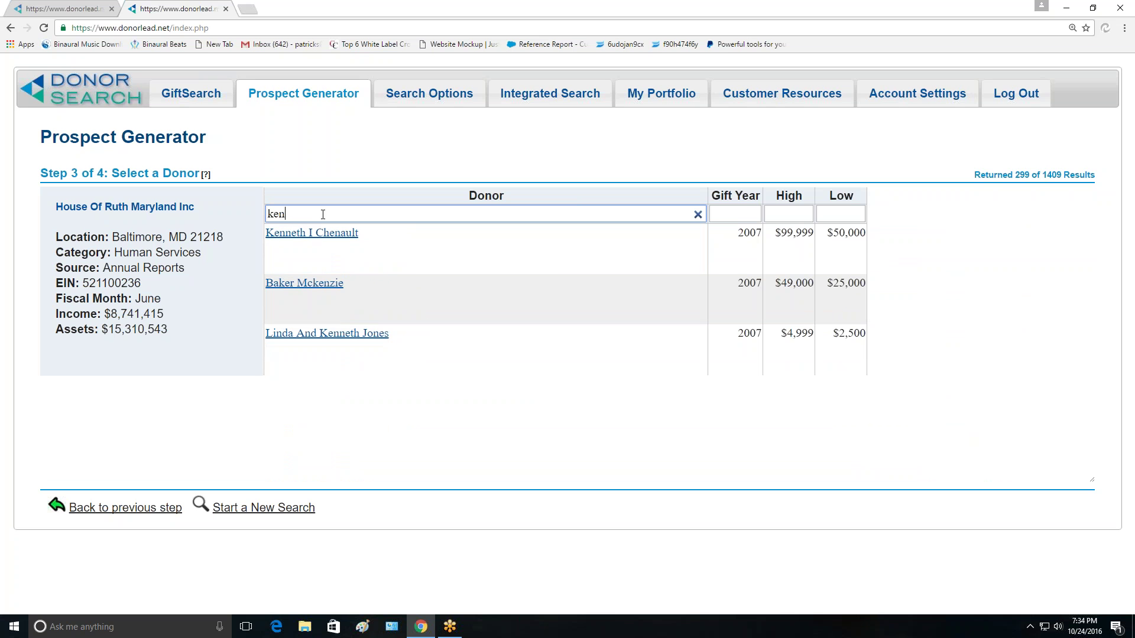
left_click(312, 233)
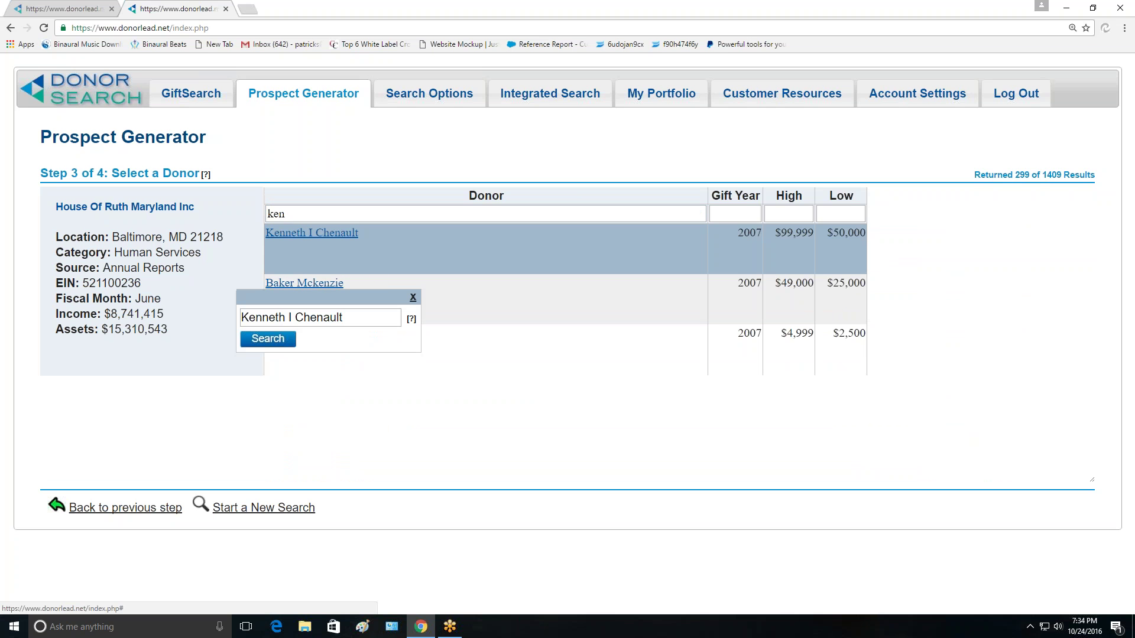
left_click(283, 341)
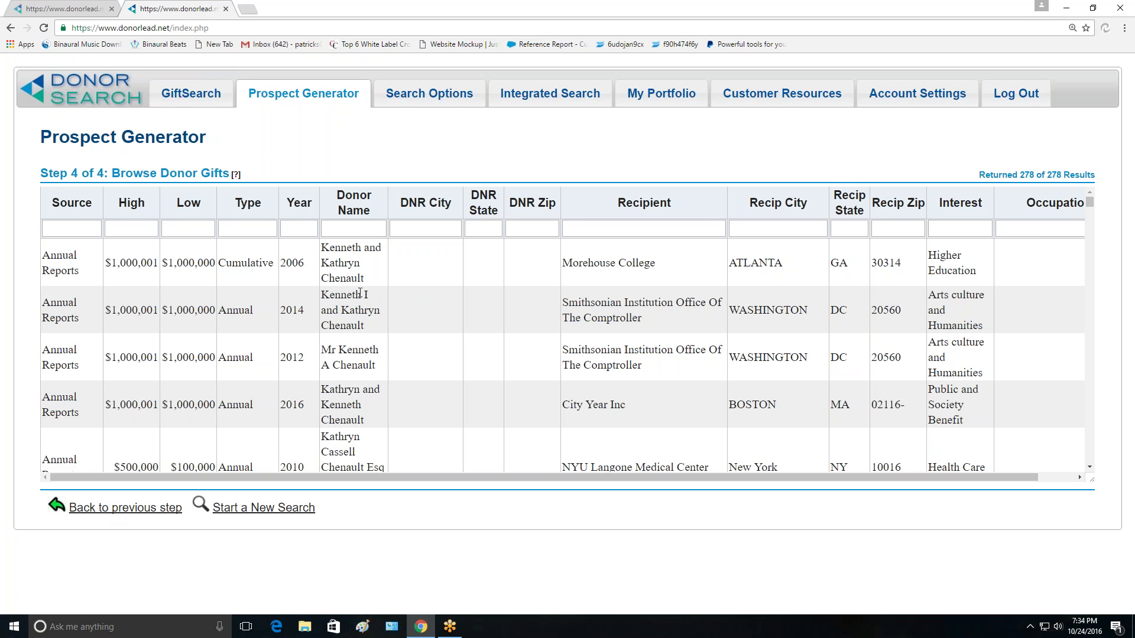
- Look through the donor's gifts and copy the donor's name without the spouse's from the 2009 Pratt Institute row
scroll(791, 361, "down", 4)
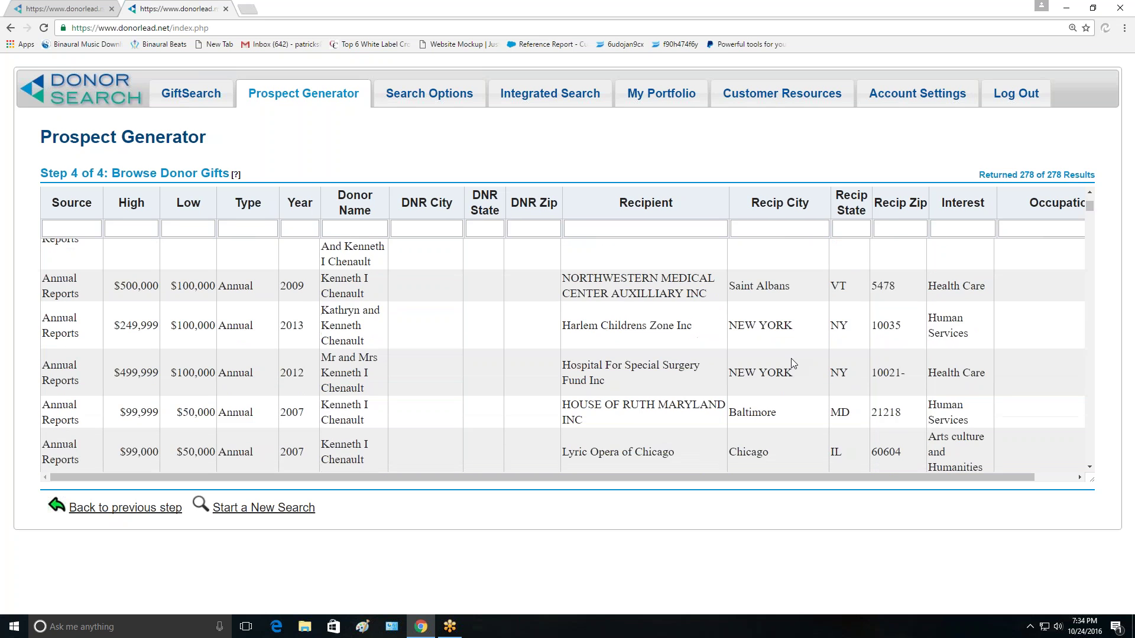
scroll(791, 362, "down", 10)
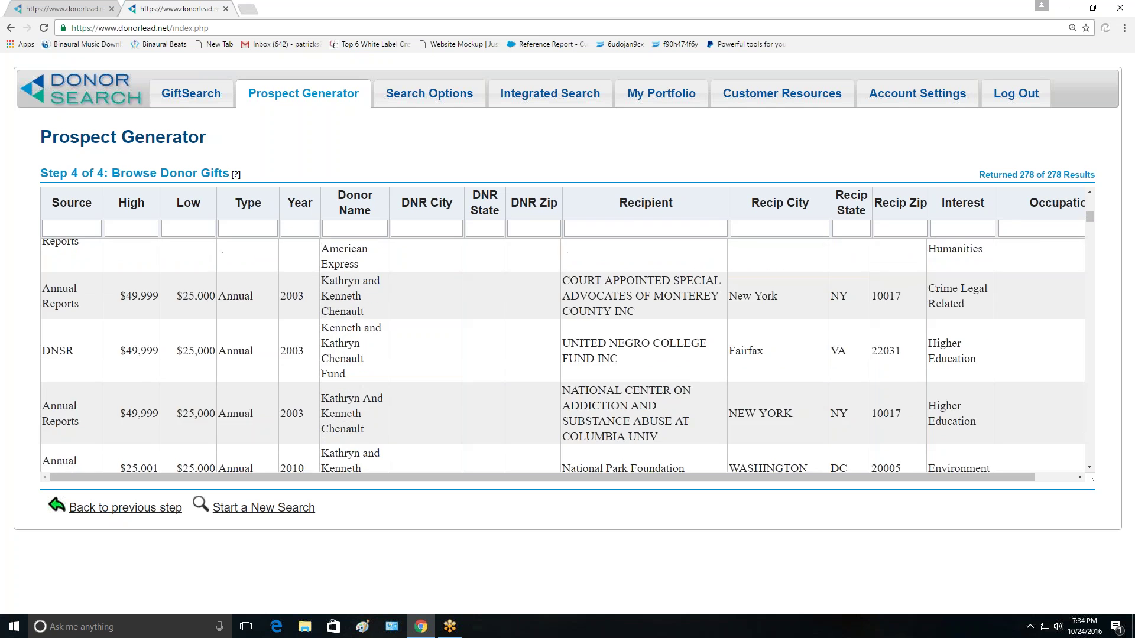
scroll(791, 362, "down", 10)
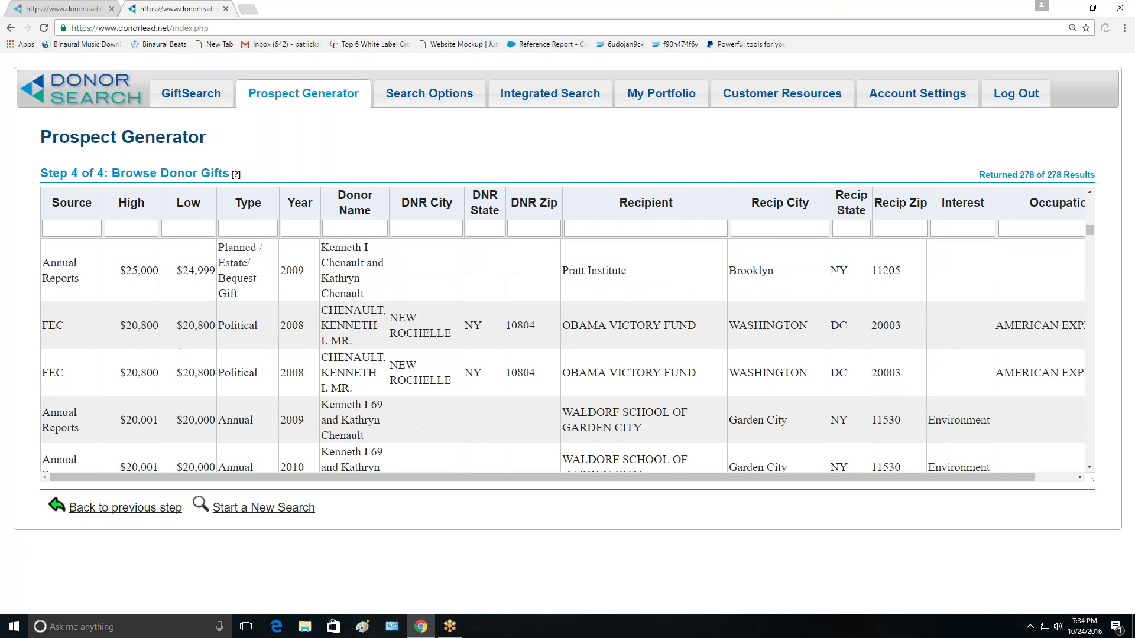
scroll(452, 337, "up", 1)
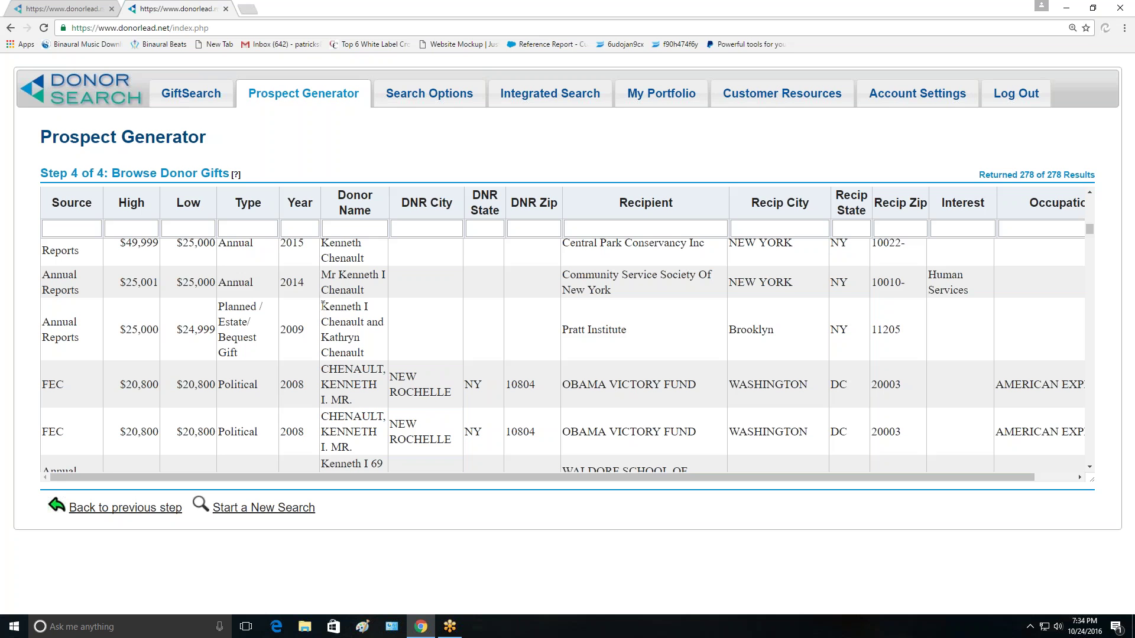
left_click_drag(322, 306, 369, 318)
key("ctrl+c")
right_click(345, 315)
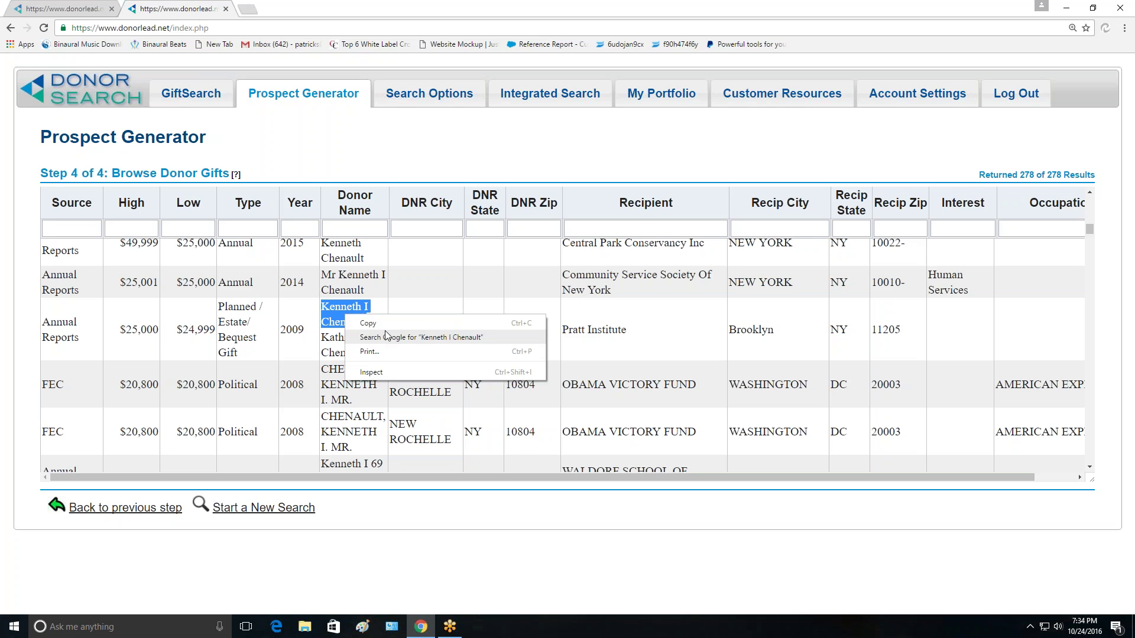
left_click(385, 326)
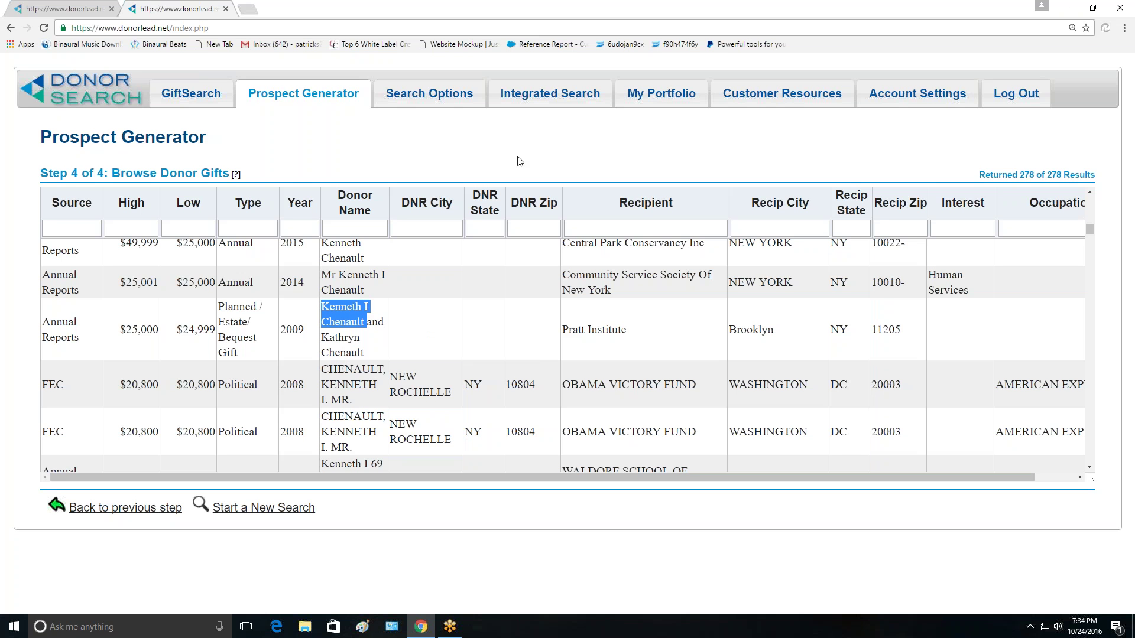
- Start an Integrated Search and fill in the First Name from the copied donor name, keeping only the first name
left_click(551, 99)
left_click(160, 177)
right_click(160, 172)
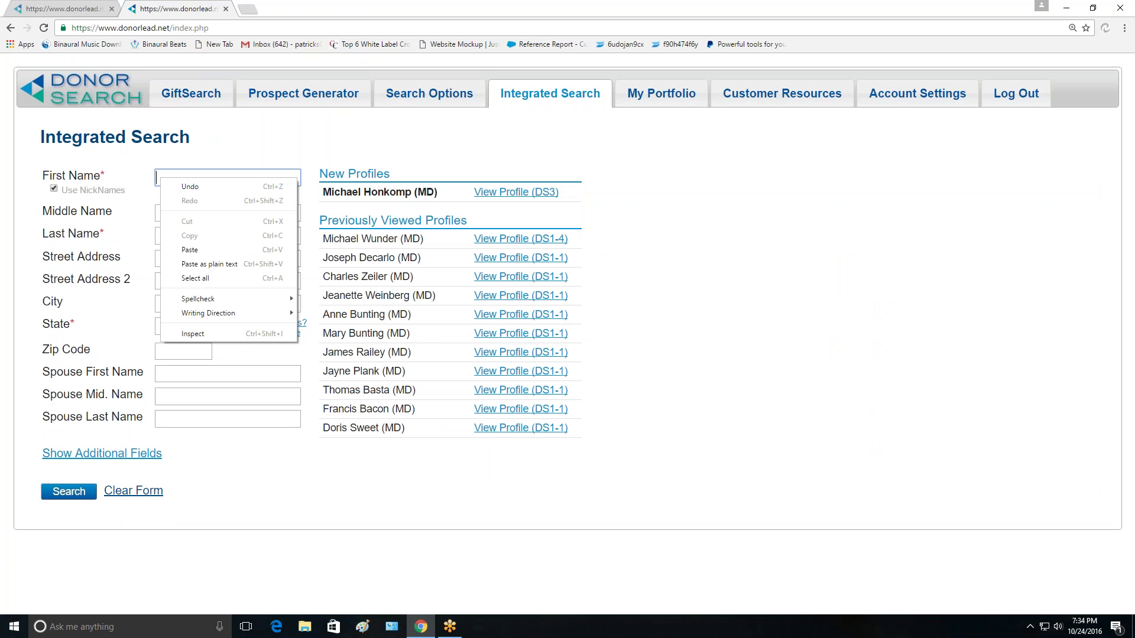
left_click(189, 247)
left_click_drag(205, 178, 283, 178)
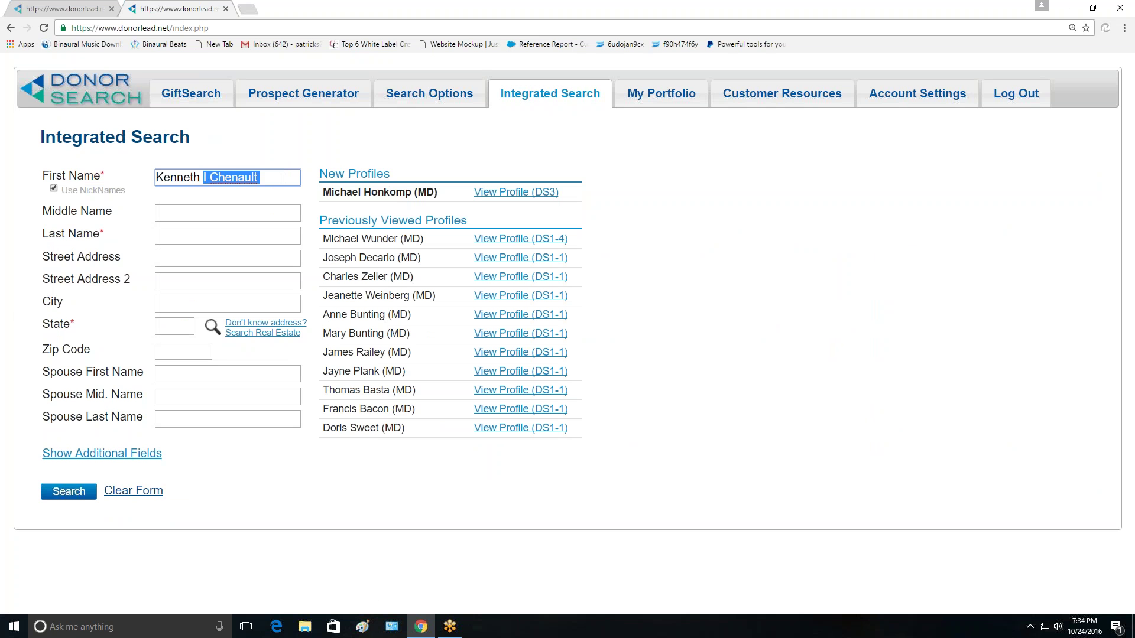
key("BackSpace")
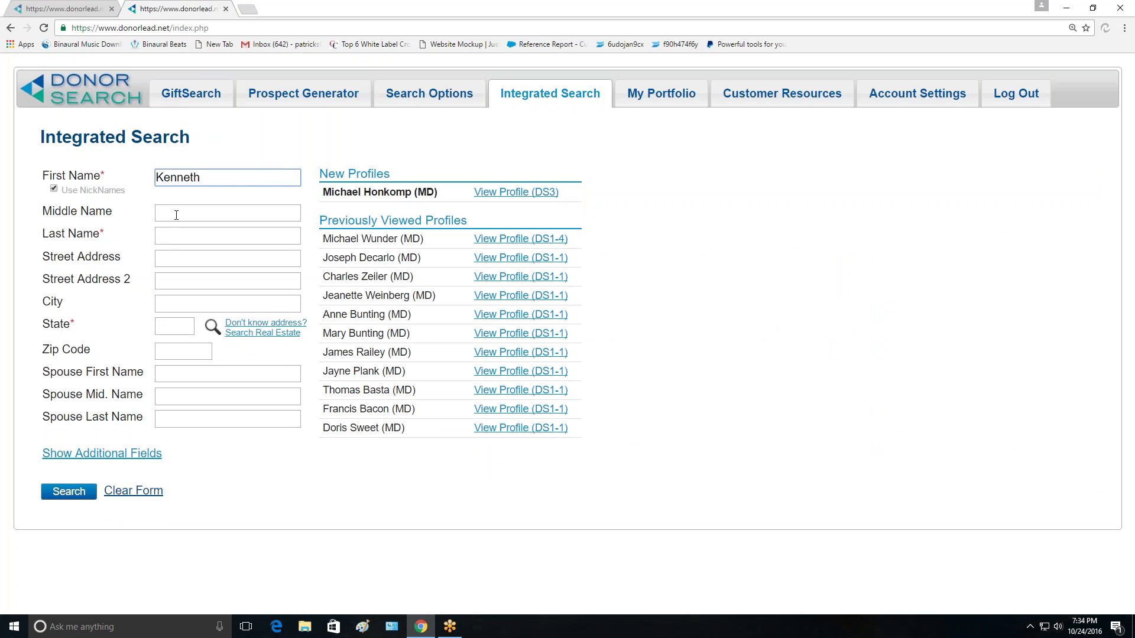
- Fill in the Last Name from the copied donor name, keeping only the surname, and enter the donor's middle initial
left_click(176, 215)
left_click(166, 236)
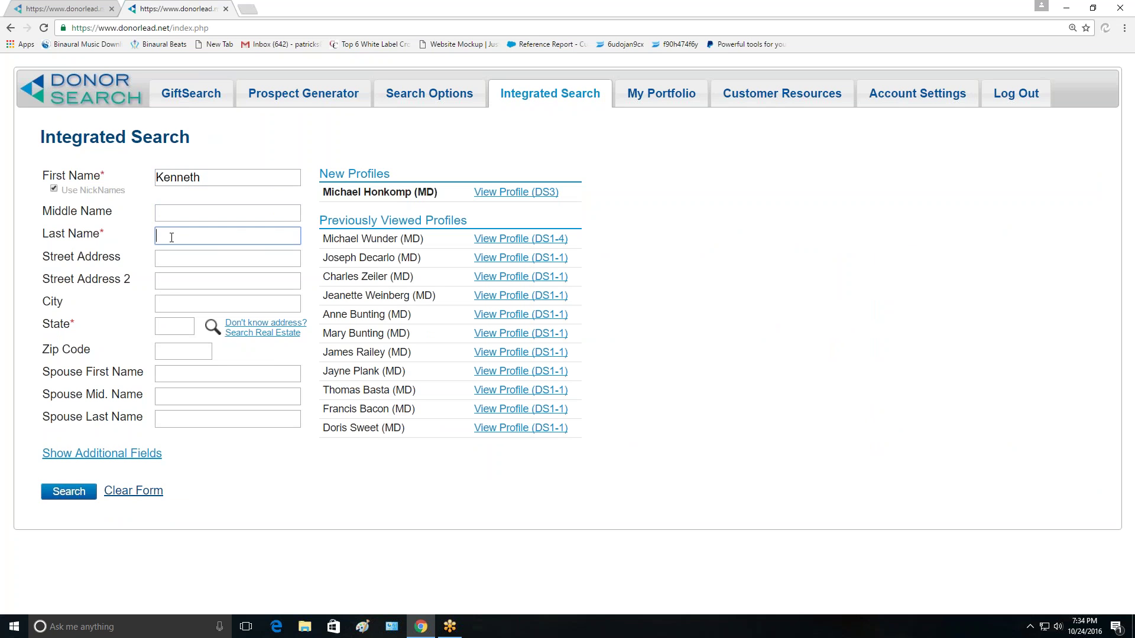
right_click(168, 235)
left_click(204, 299)
left_click_drag(209, 236, 158, 235)
key("BackSpace")
left_click(169, 206)
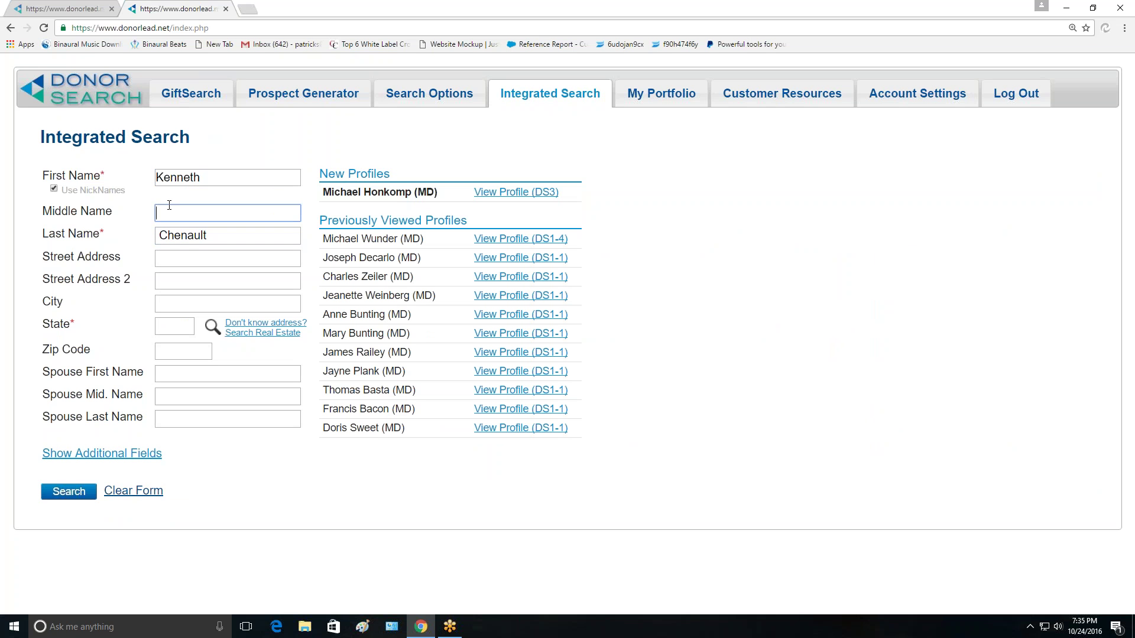
type("I")
- Set the state to NY and look up the donor's address through the real estate search
left_click(171, 326)
type("NY")
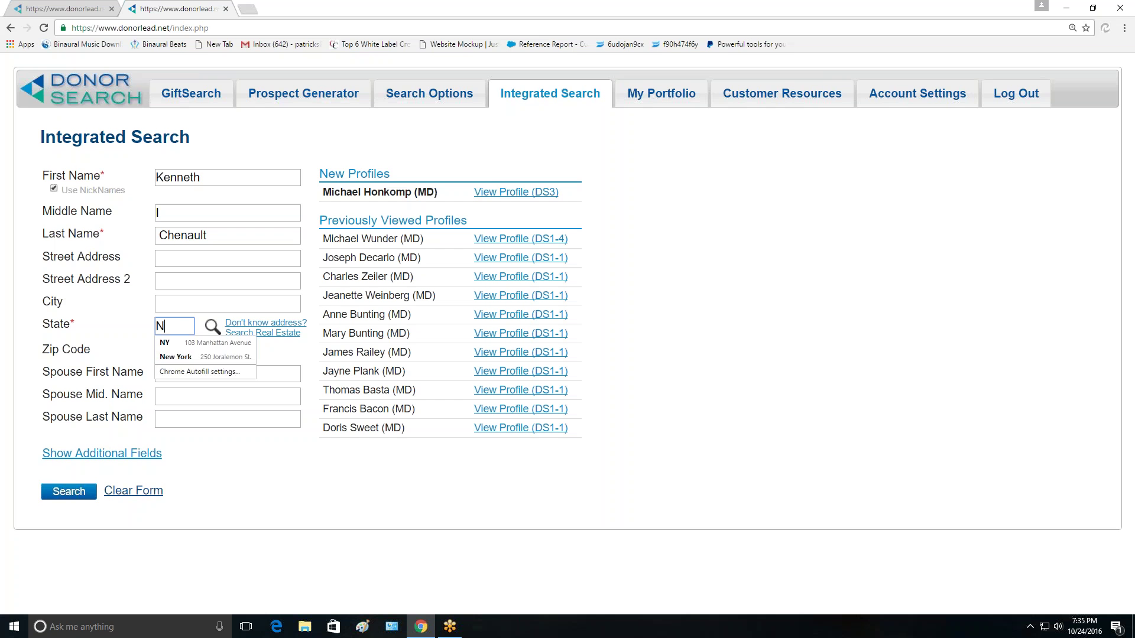
left_click(273, 346)
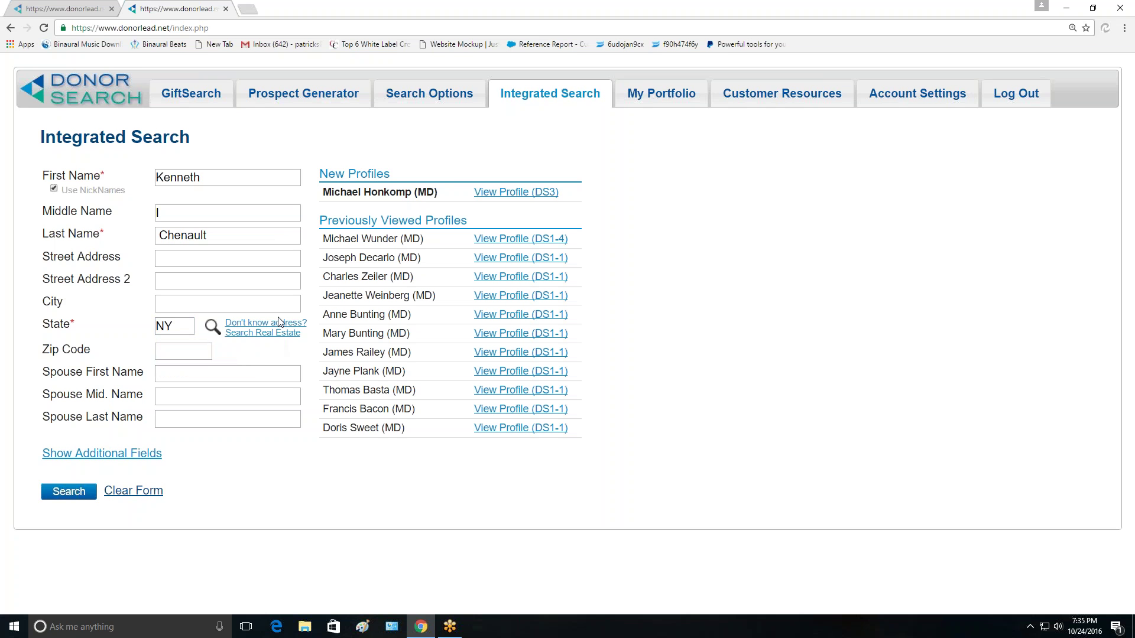
left_click(264, 342)
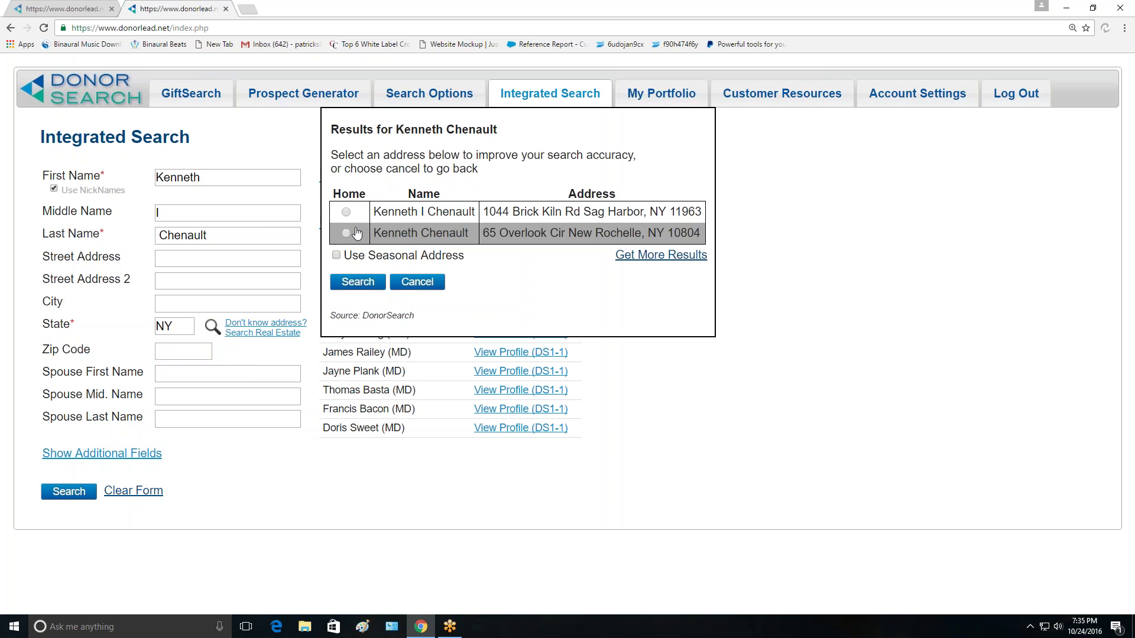
- Run the search with the second home address found and open the donor's new profile
left_click(357, 231)
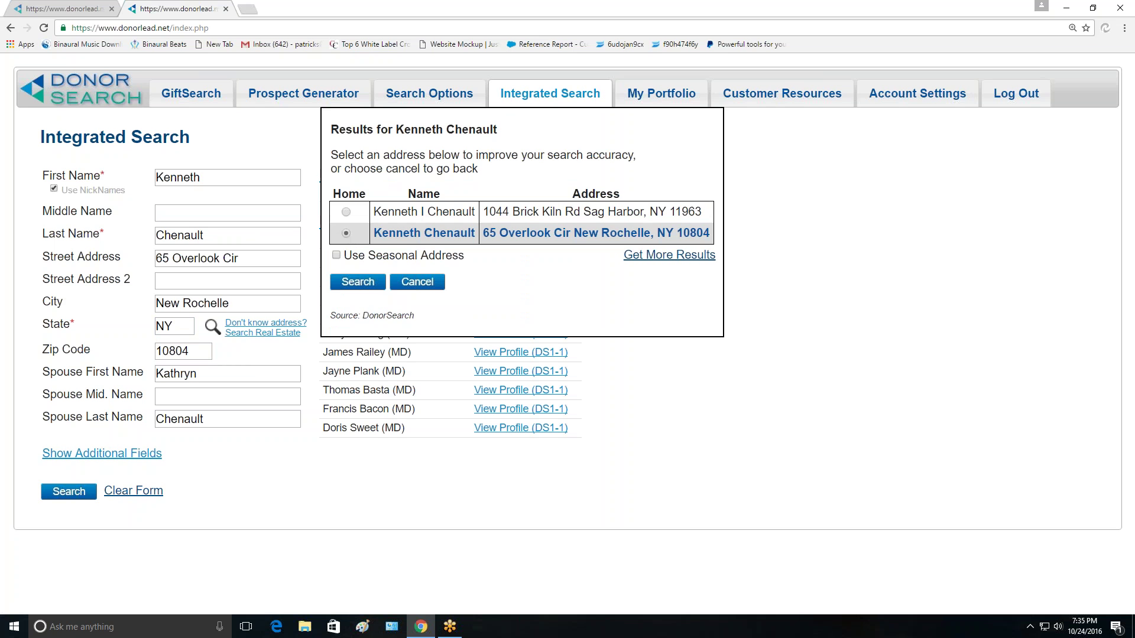
left_click(358, 281)
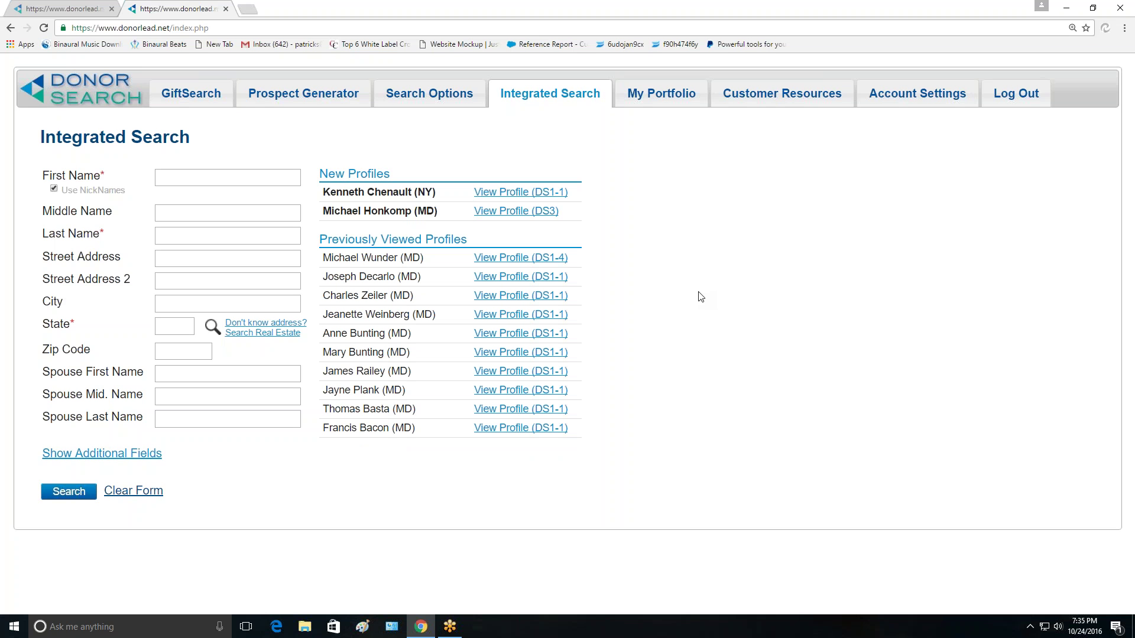
left_click(545, 192)
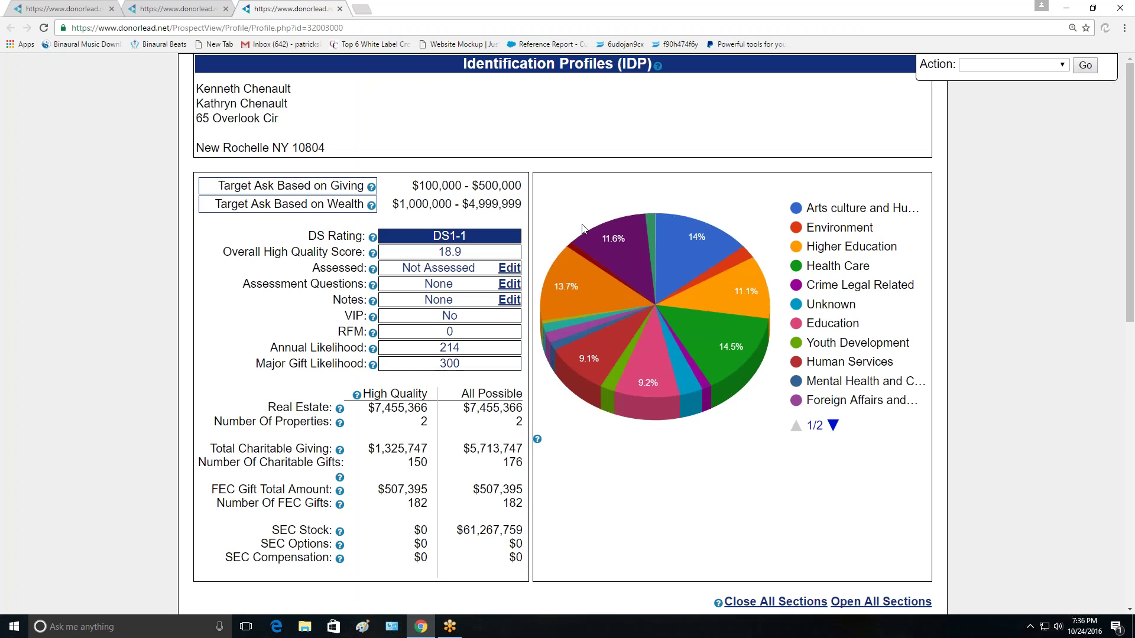
- Examine the giving-category pie chart in the donor's profile, checking the shares of the individual slices
mouse_move(653, 292)
mouse_move(628, 247)
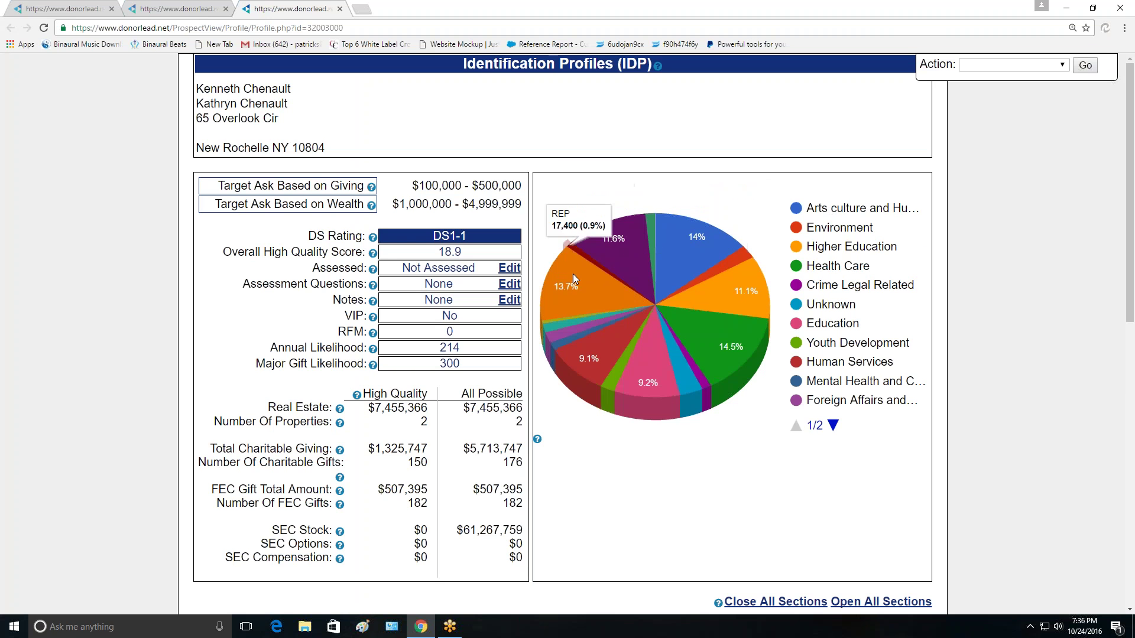
mouse_move(566, 324)
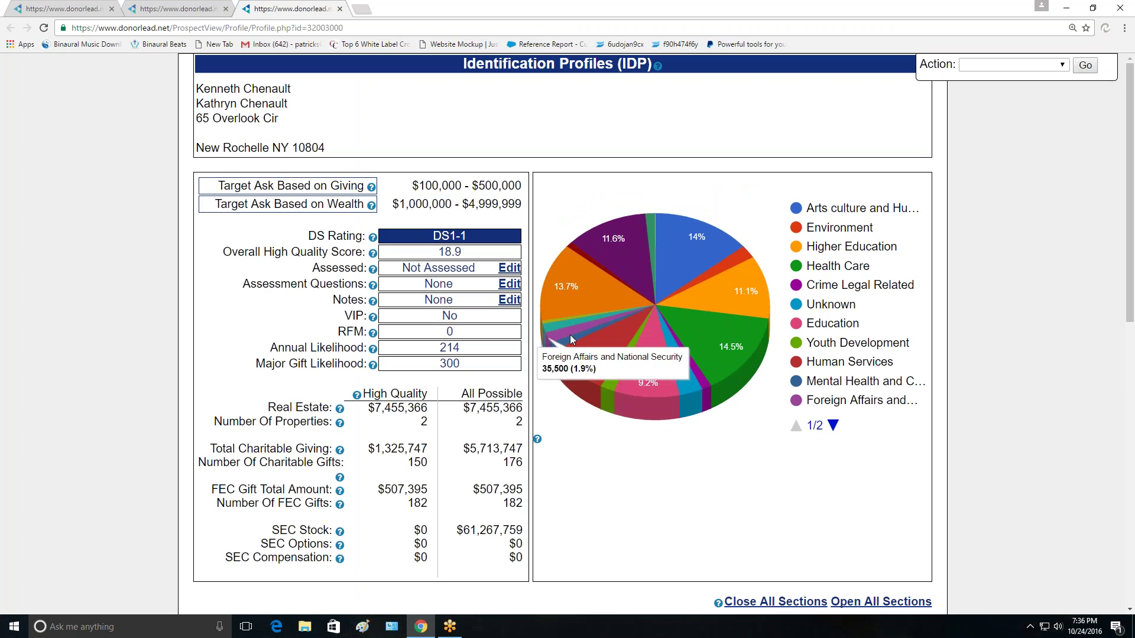
mouse_move(585, 351)
mouse_move(645, 376)
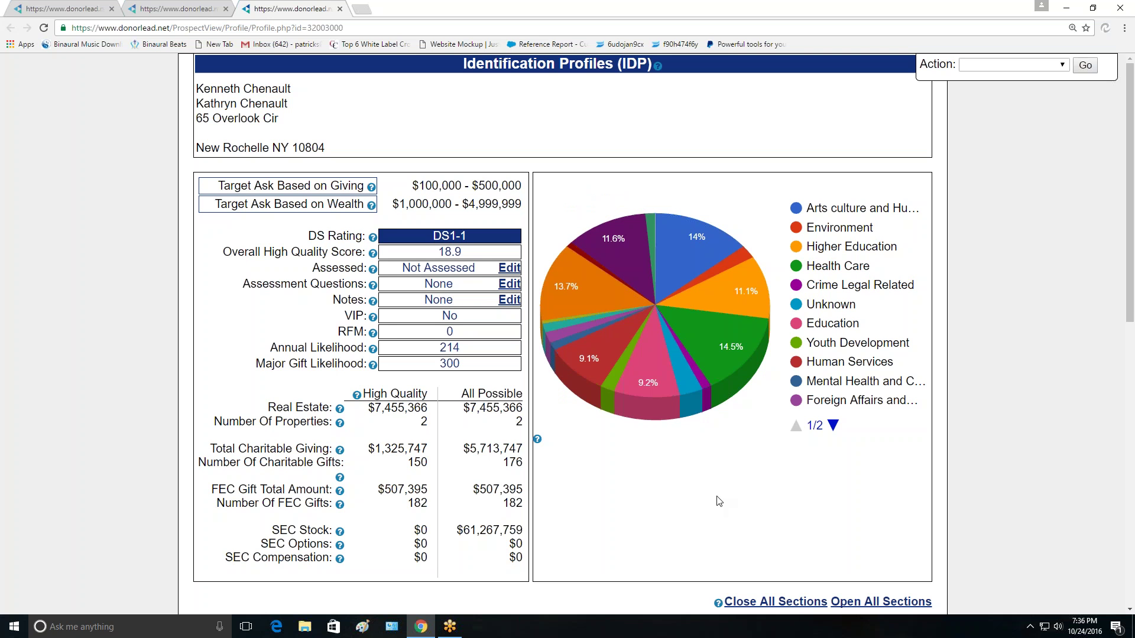
scroll(719, 502, "down", 1)
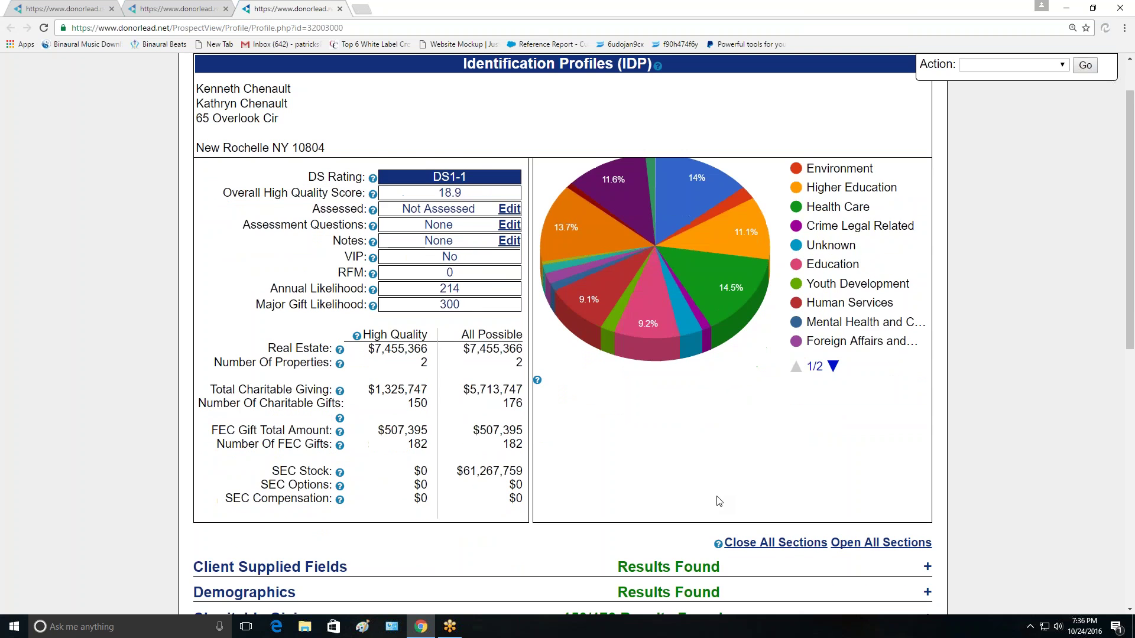
scroll(719, 501, "up", 1)
- Review the target ask ranges based on giving and on wealth
left_click_drag(417, 182, 467, 184)
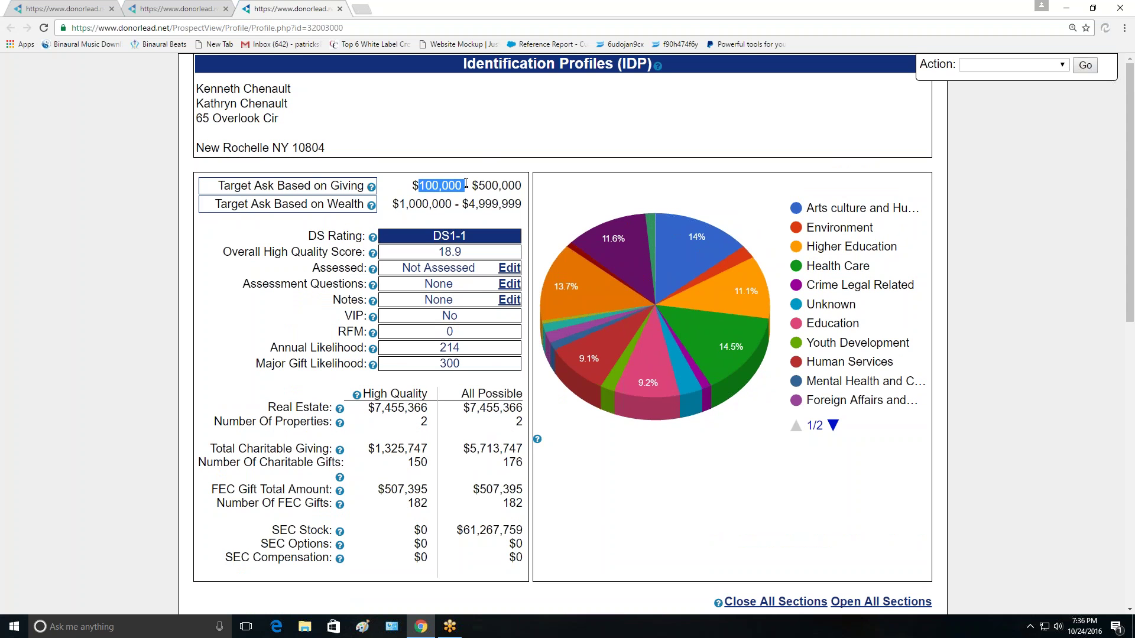
left_click(448, 209)
left_click_drag(399, 205, 454, 205)
left_click(454, 205)
- Review the high-quality real estate value, total charitable giving and FEC gift total in the profile summary
scroll(358, 217, "down", 1)
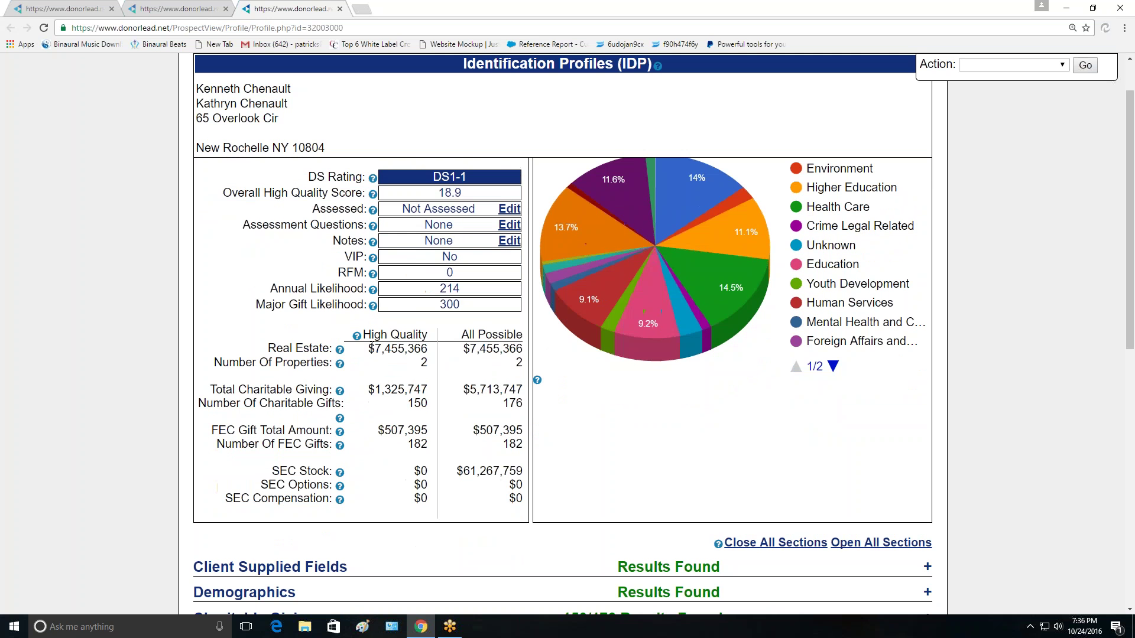
double_click(371, 347)
left_click(371, 402)
left_click_drag(369, 391, 431, 388)
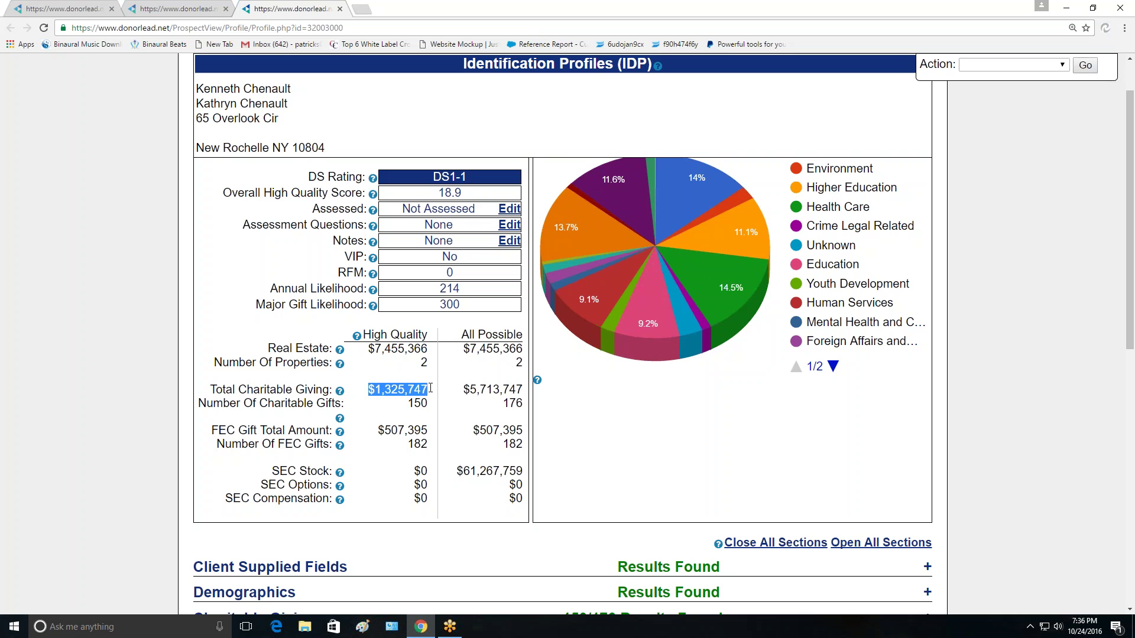
left_click(378, 412)
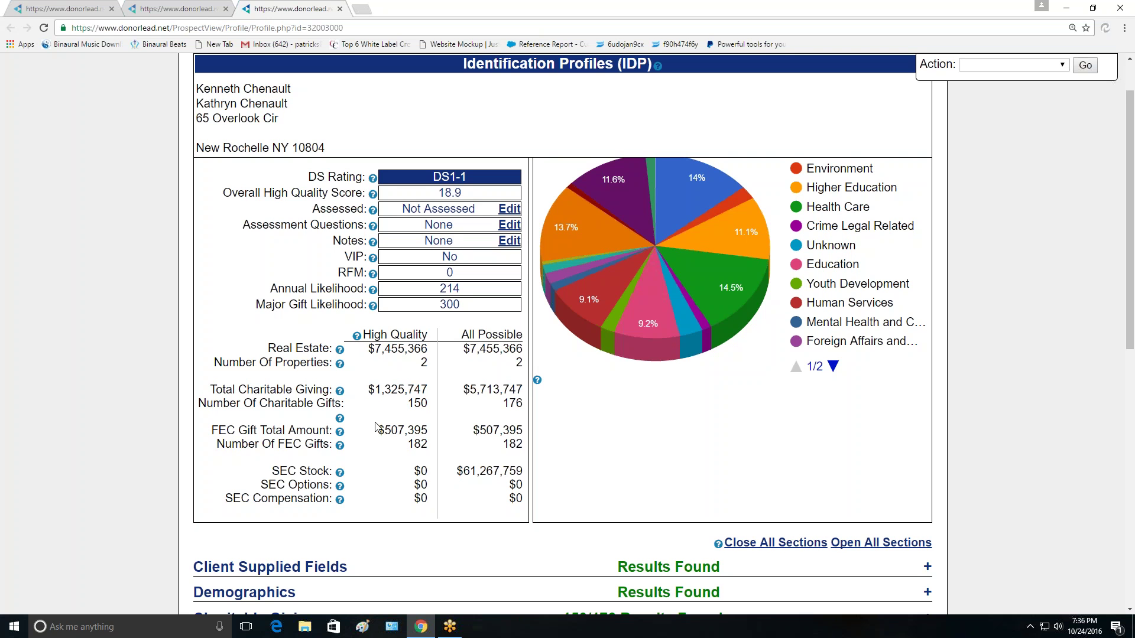
left_click_drag(379, 430, 429, 431)
left_click(385, 461)
- Expand the profile's Demographics and Charitable Giving sections and look through the contact details and listed gifts
scroll(387, 471, "down", 2)
left_click(651, 475)
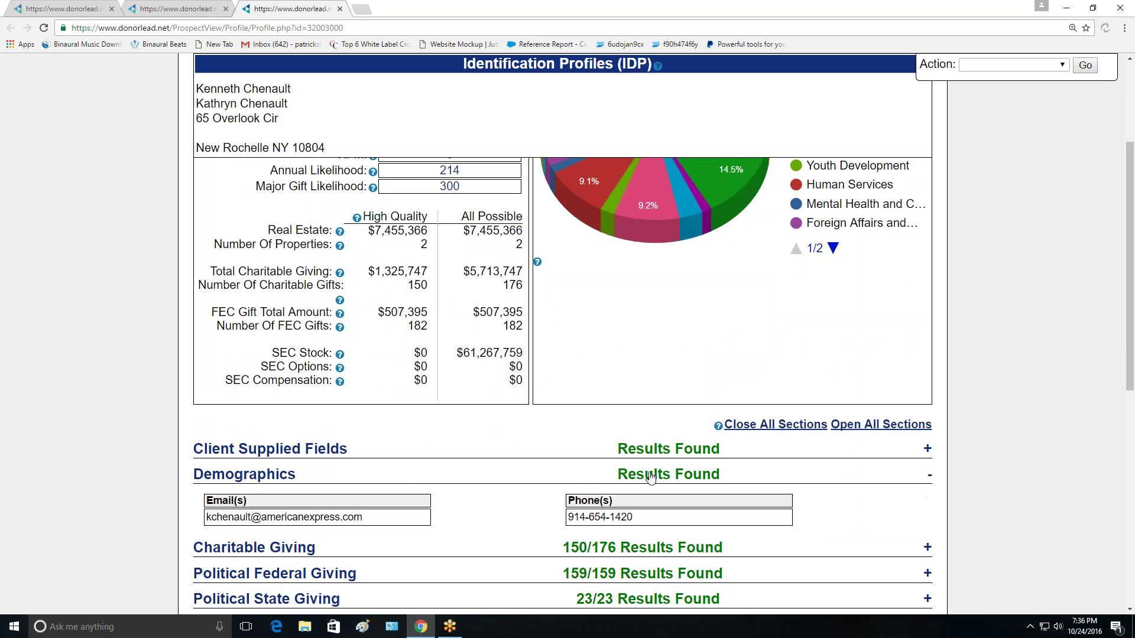
scroll(651, 475, "down", 3)
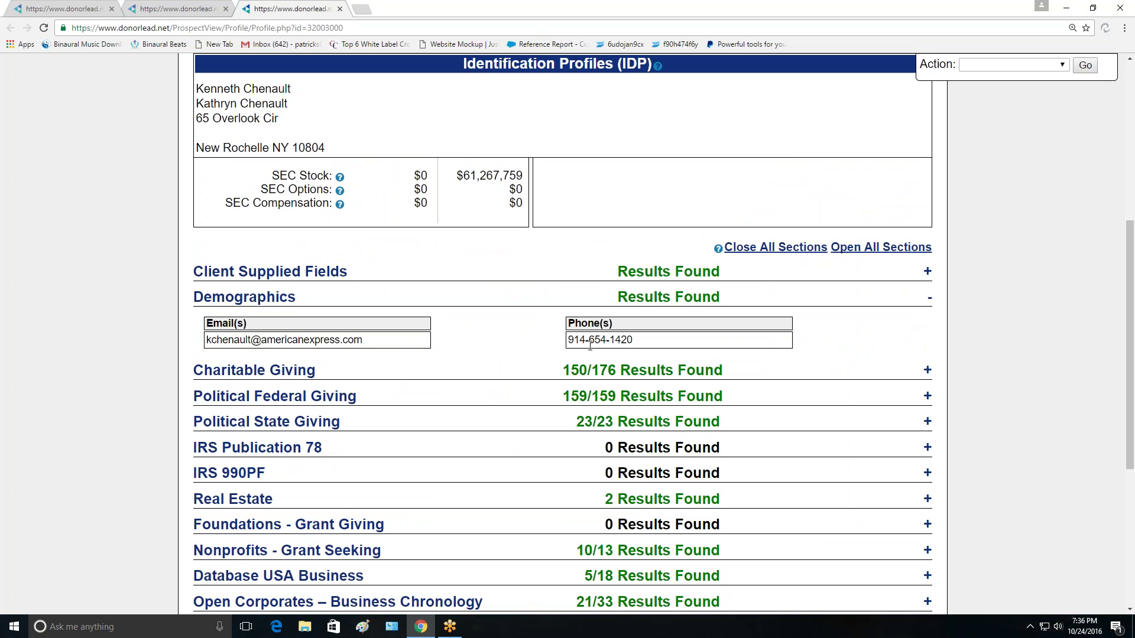
left_click(614, 371)
scroll(614, 371, "down", 3)
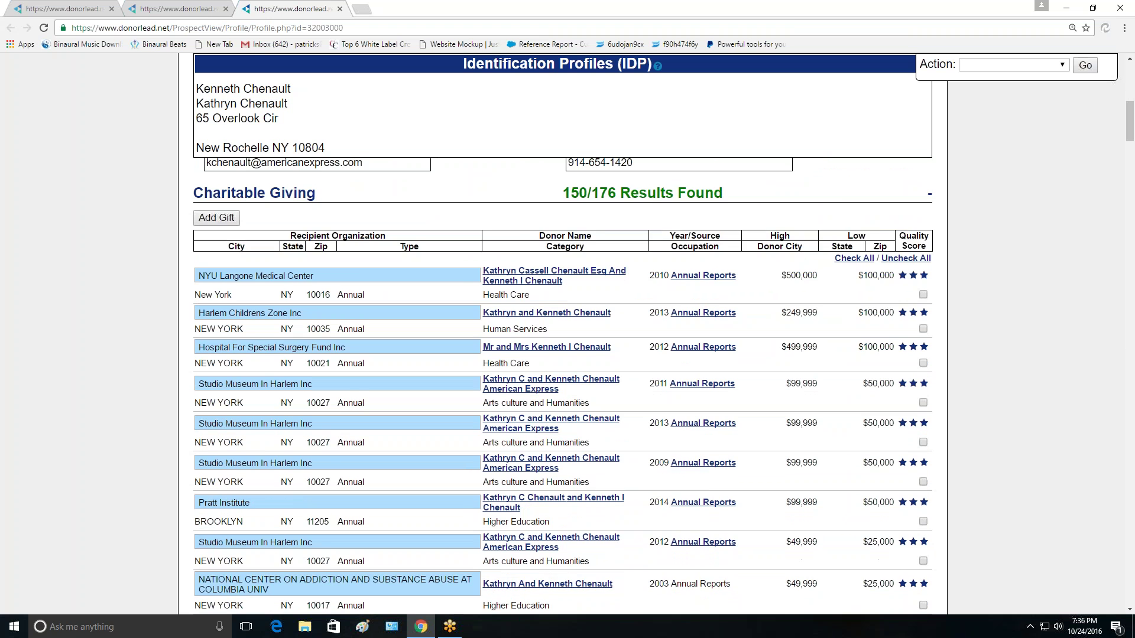
scroll(563, 384, "down", 1)
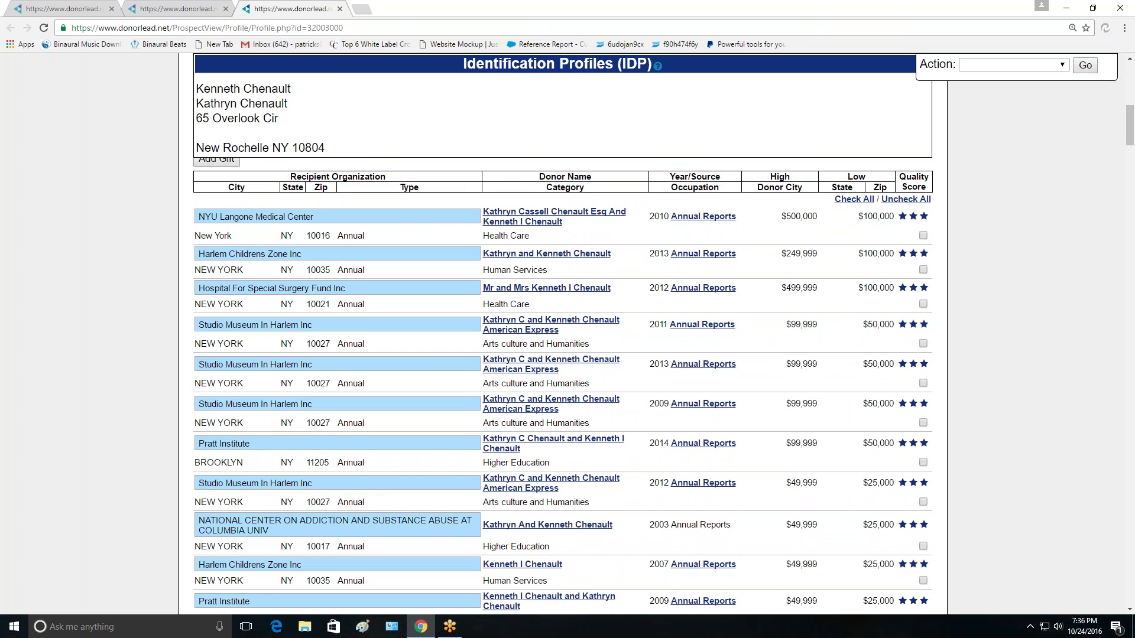
- Look through the donor's Charitable Giving records, comparing recipient organizations, giving categories, years, sources, gift ranges and quality scores
scroll(626, 331, "down", 1)
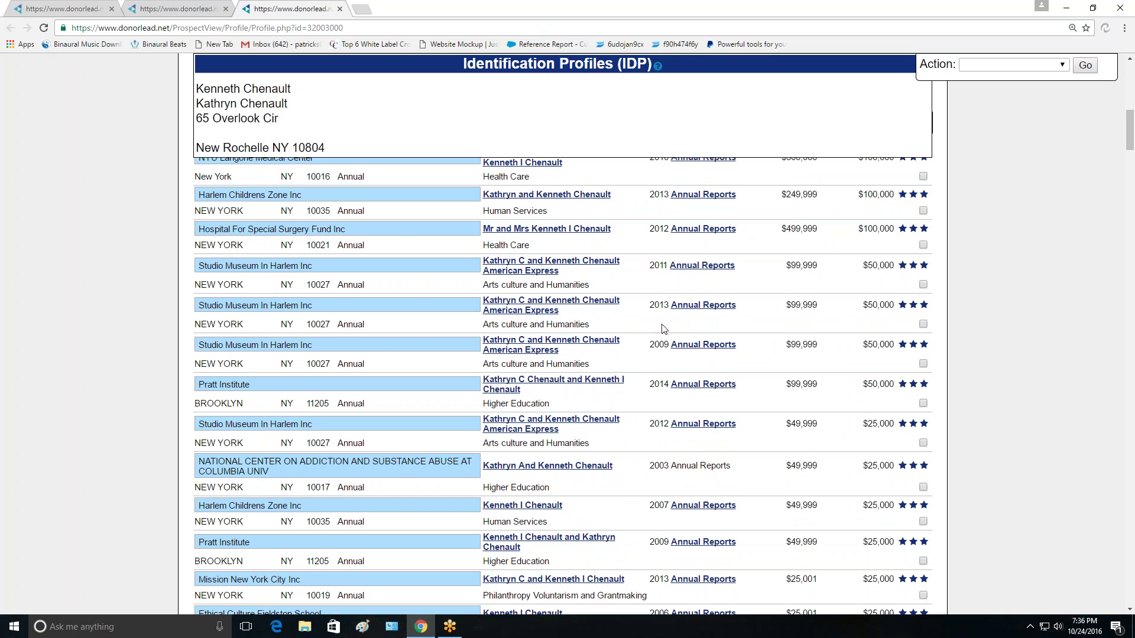
scroll(697, 309, "up", 1)
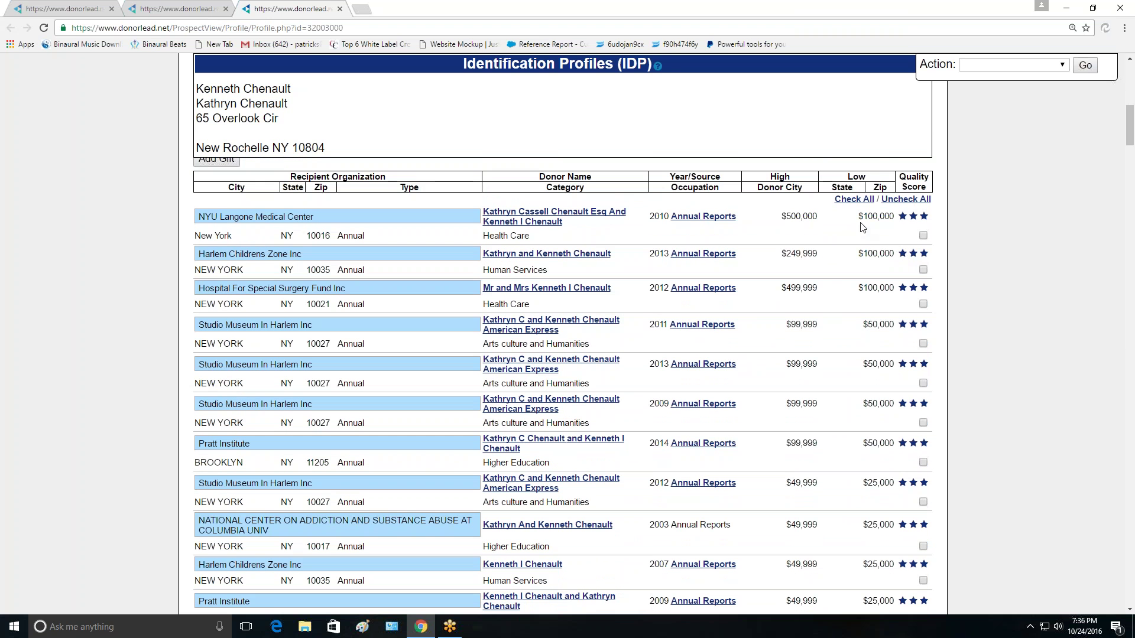
scroll(762, 360, "down", 5)
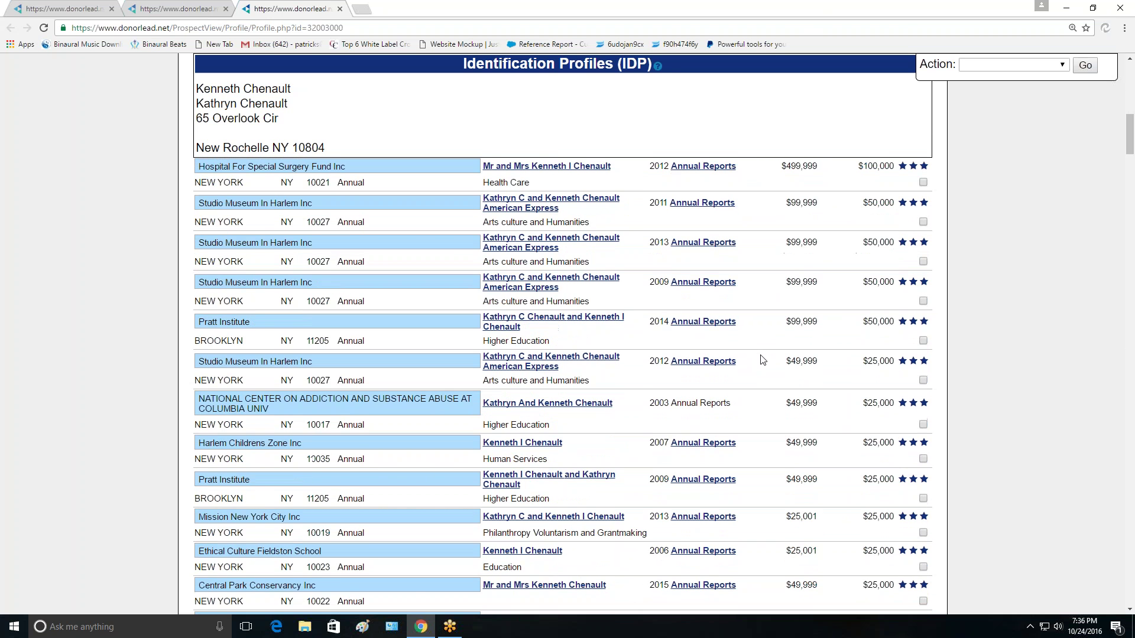
scroll(762, 359, "down", 3)
scroll(761, 365, "down", 6)
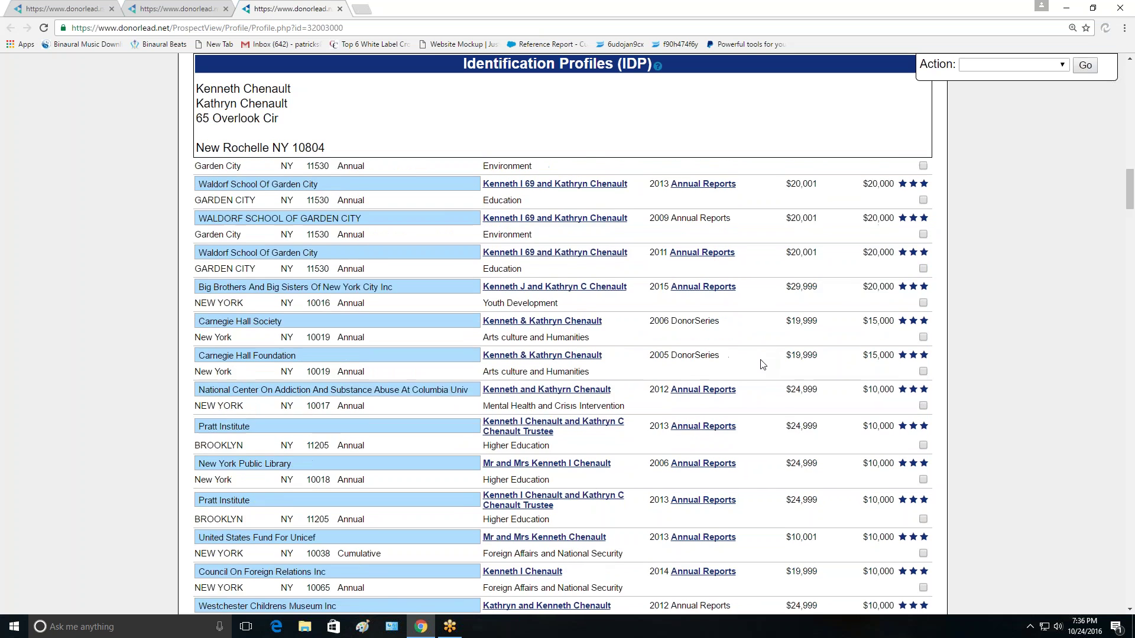
scroll(757, 364, "down", 8)
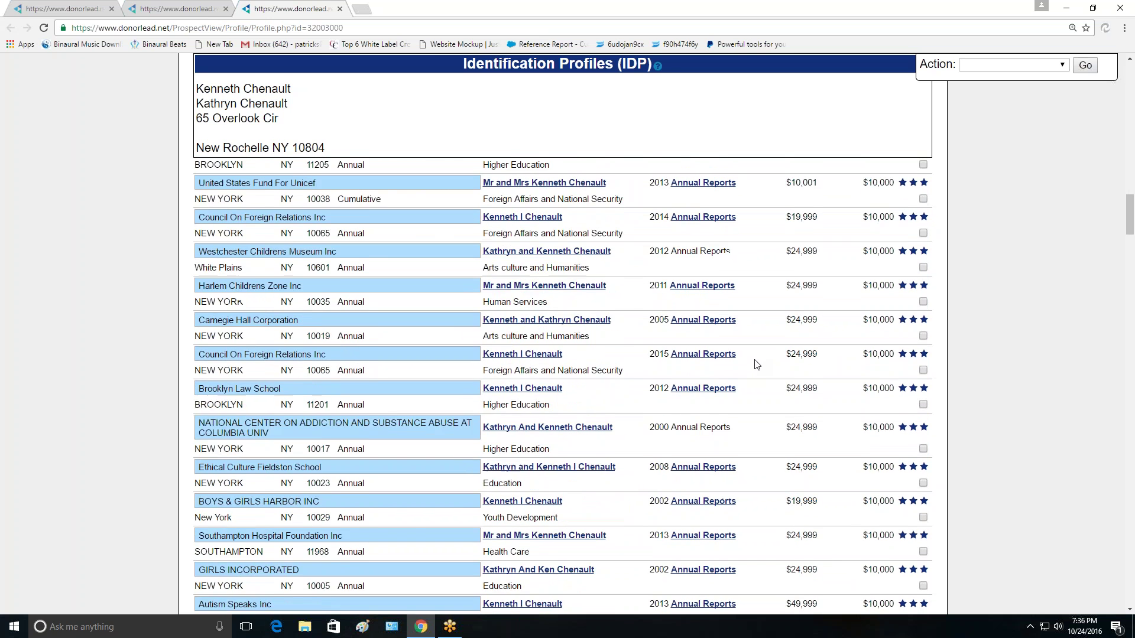
scroll(757, 365, "down", 8)
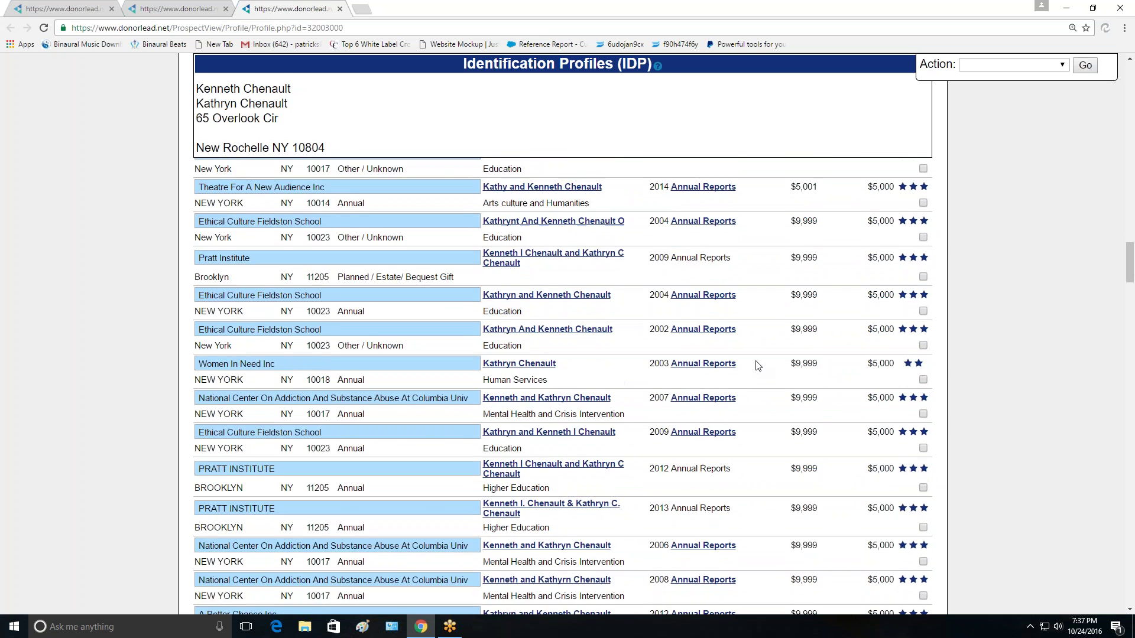
scroll(759, 366, "up", 20)
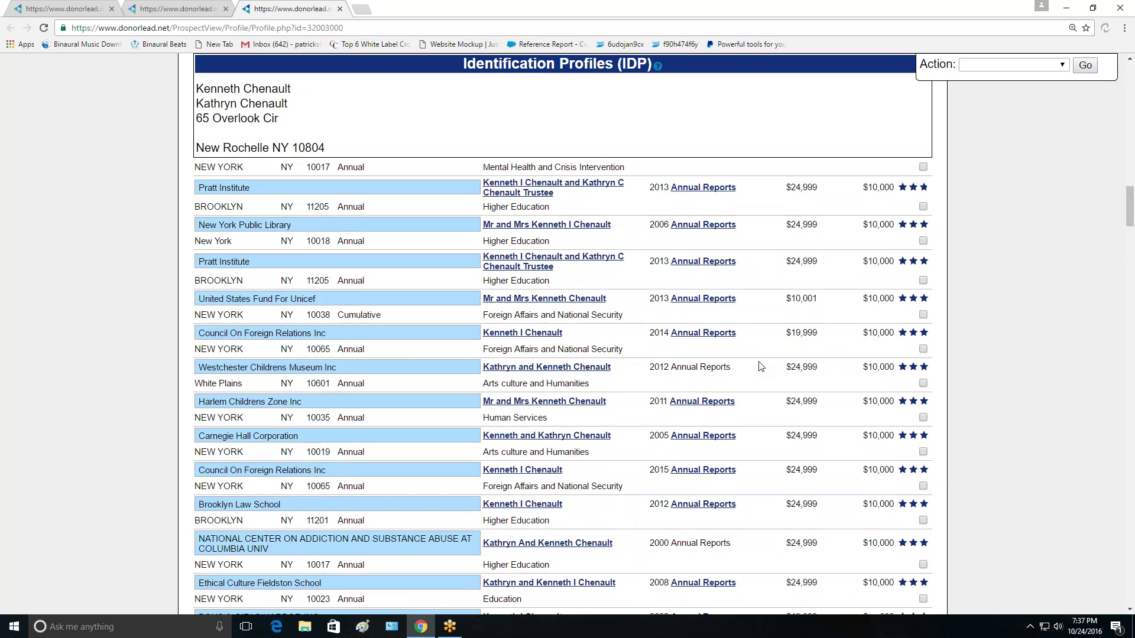
scroll(761, 366, "up", 7)
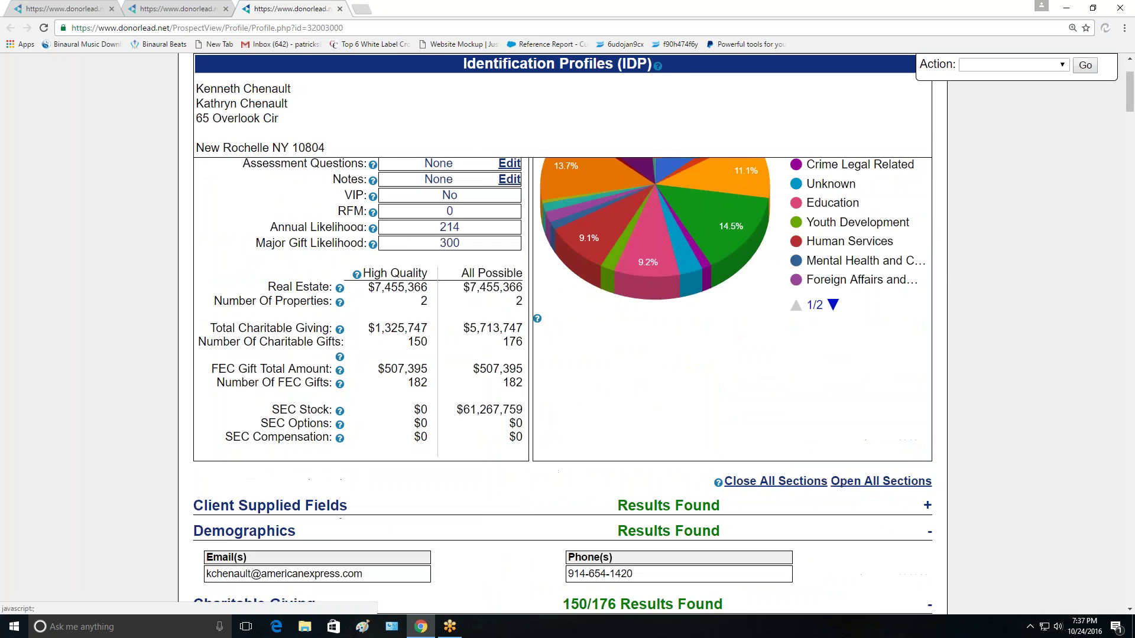
scroll(761, 366, "down", 4)
scroll(768, 384, "down", 18)
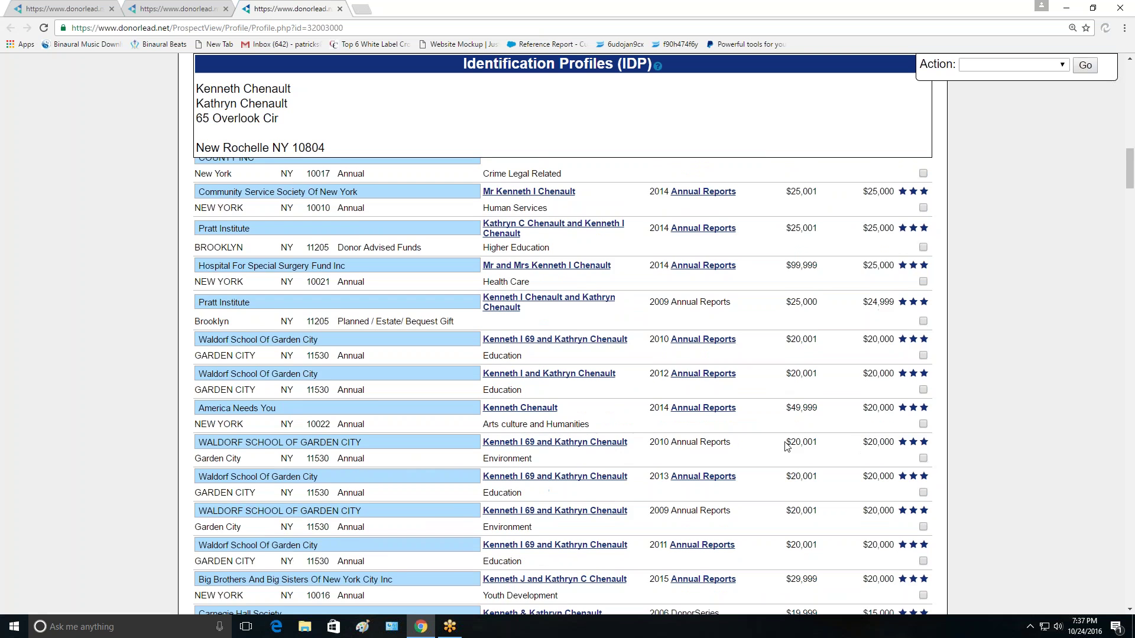
scroll(1069, 359, "down", 18)
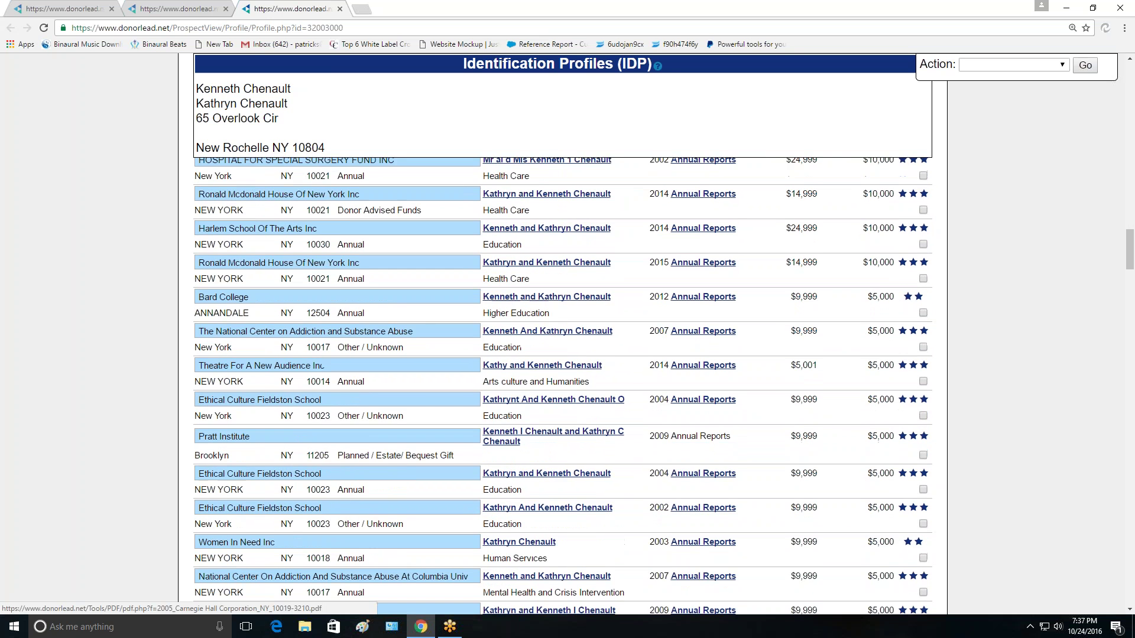
- Return to the profile summary and check the Human Services and Health Care slices in the giving-category pie chart
left_click(1130, 79)
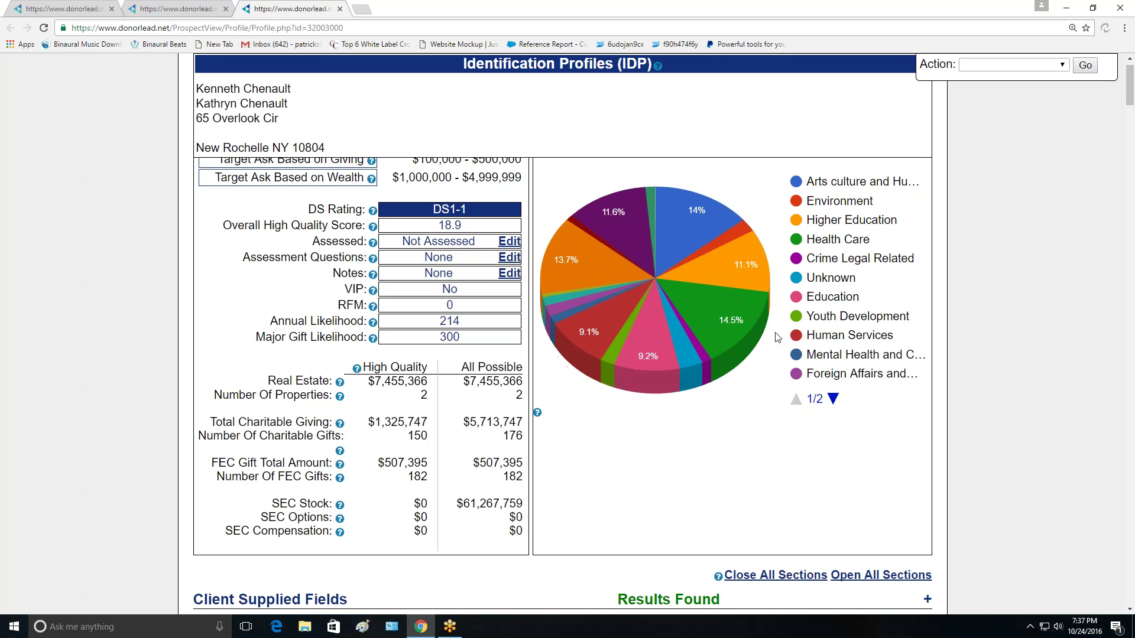
mouse_move(588, 332)
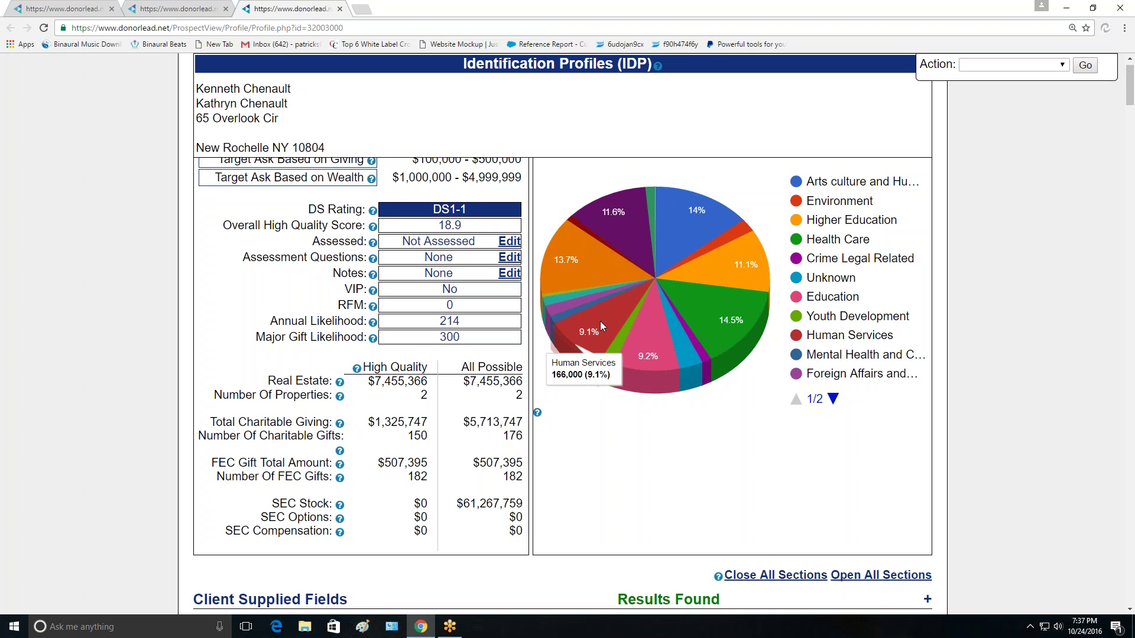
mouse_move(589, 272)
mouse_move(612, 232)
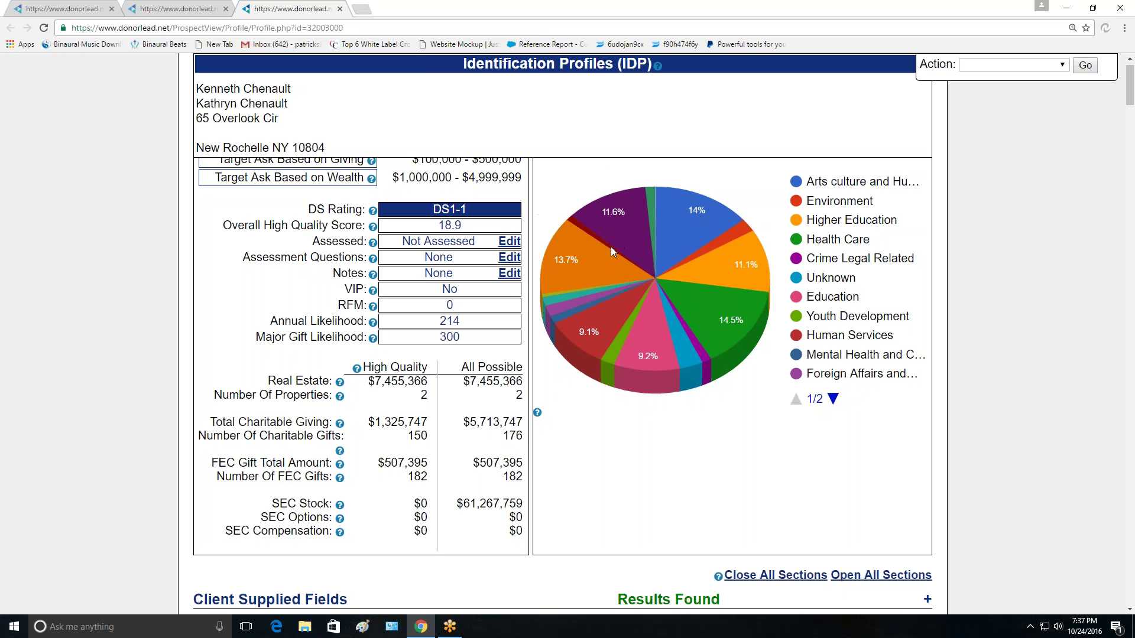
mouse_move(720, 304)
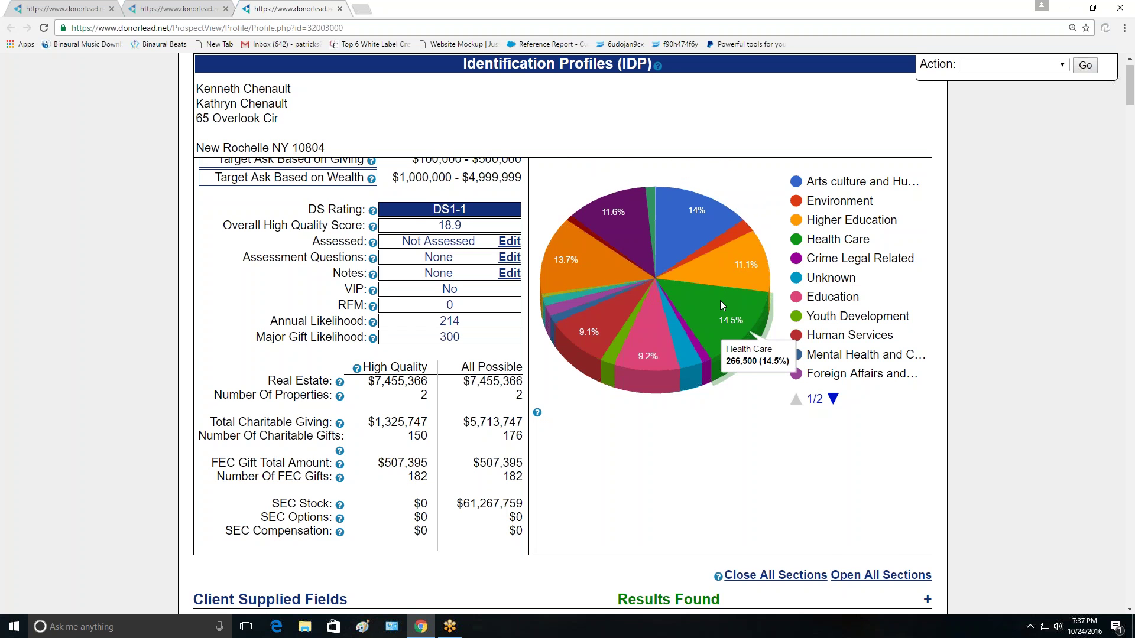
- Close all open profile sections and expand only the Political Federal Giving section
scroll(782, 345, "down", 4)
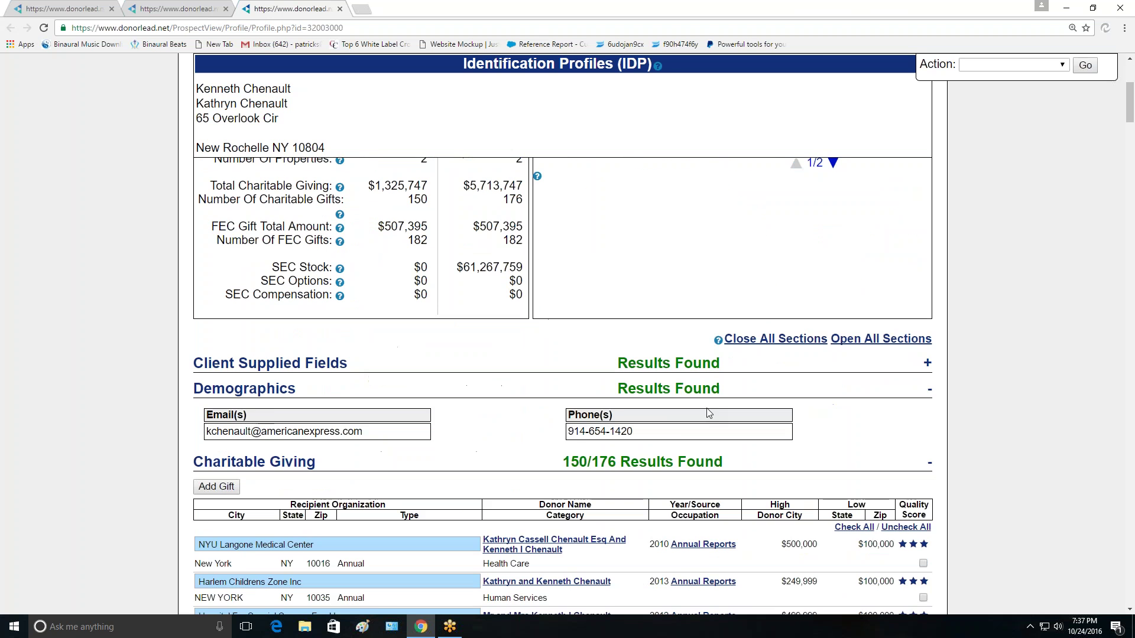
left_click(781, 346)
scroll(778, 349, "down", 2)
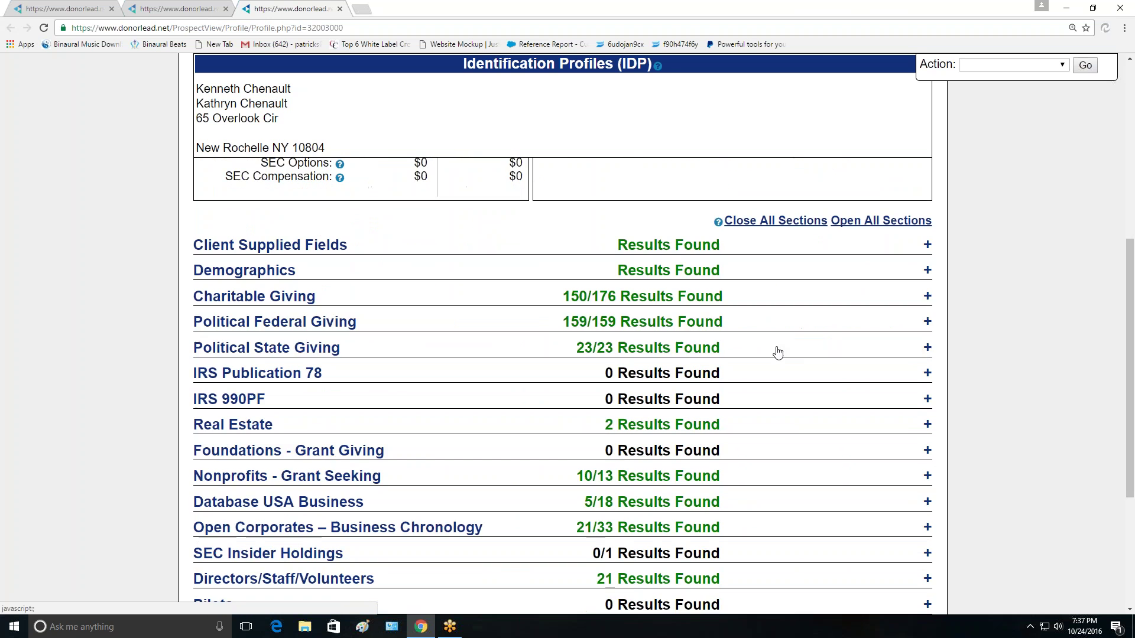
scroll(641, 354, "down", 1)
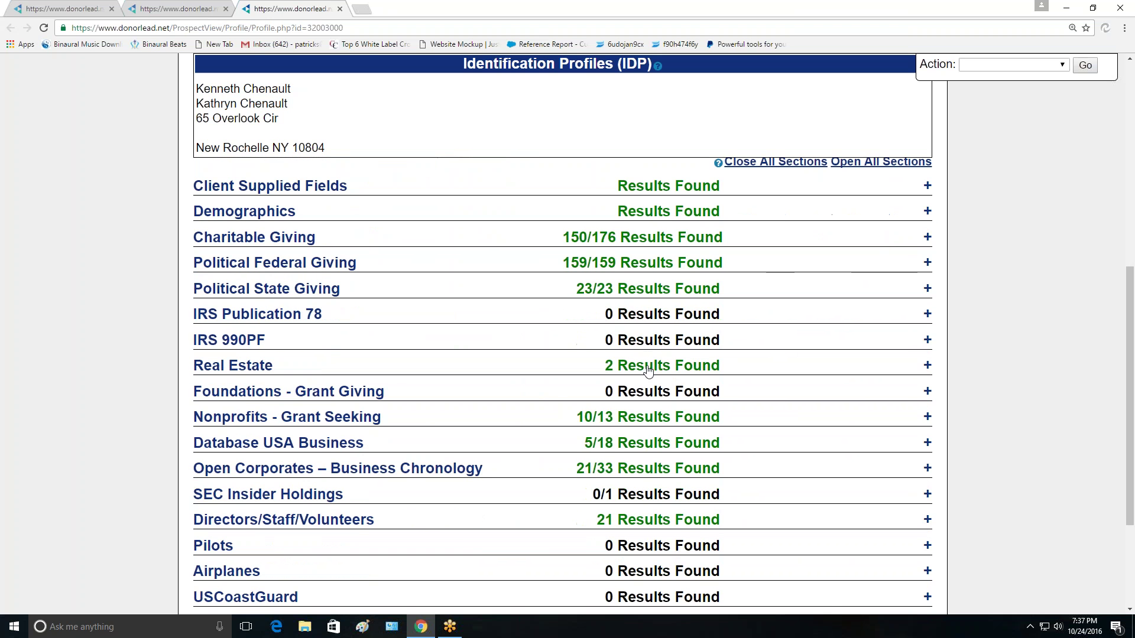
left_click(627, 263)
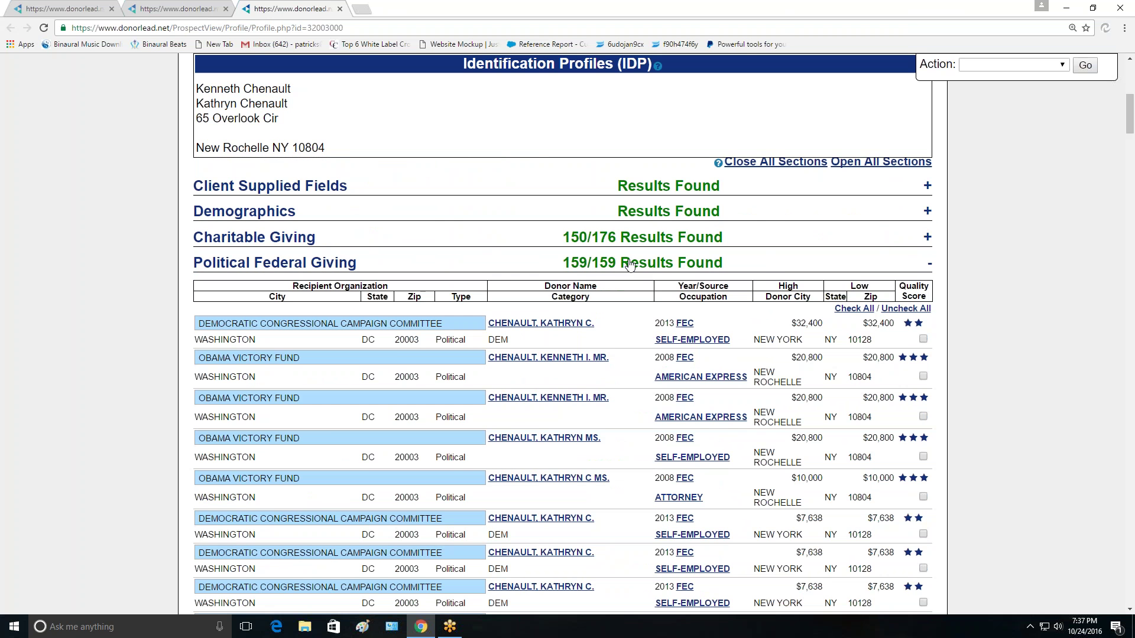
- Open the FEC filing for the 2013 Democratic Congressional Campaign Committee gift of $32,400, check the donor's employer and occupation, and close the filing
scroll(691, 253, "down", 2)
left_click(685, 240)
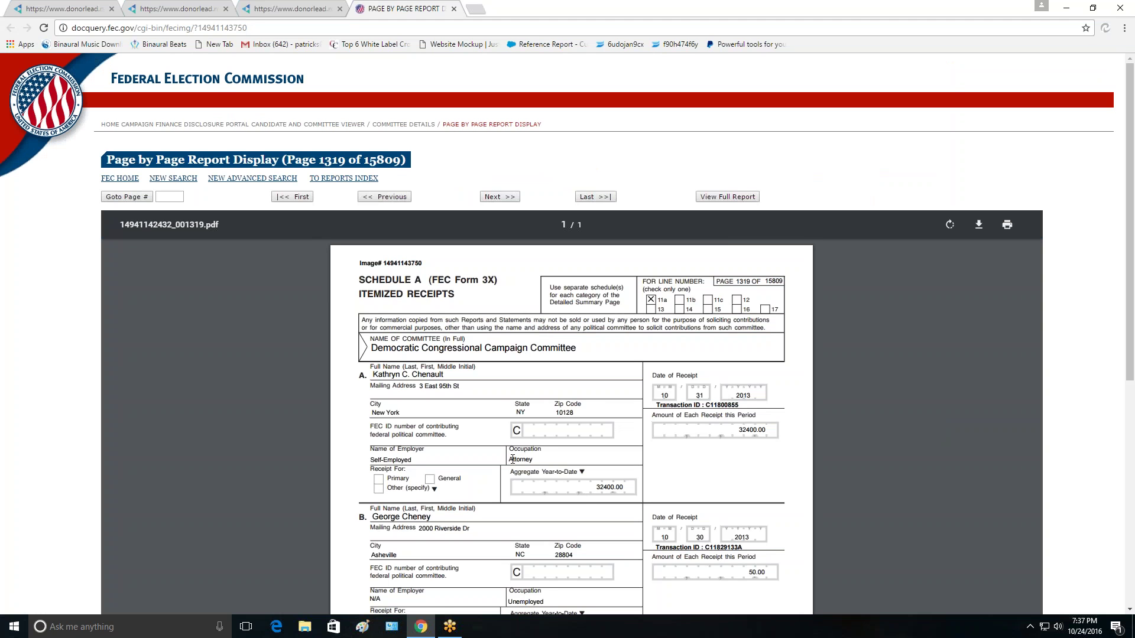
left_click_drag(555, 461, 436, 527)
left_click(436, 528)
left_click_drag(513, 460, 520, 458)
left_click(476, 460)
left_click(454, 9)
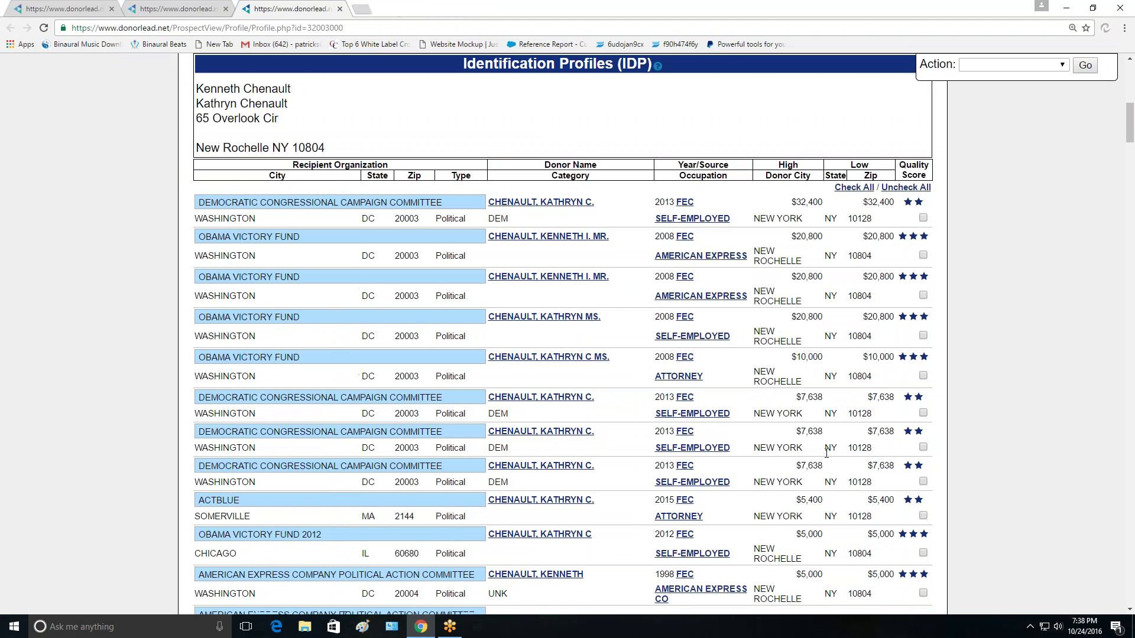
- Look through the Political Federal Giving records down to the end of the list, reviewing committees, parties, occupations, years and amounts
scroll(827, 453, "down", 5)
scroll(826, 453, "up", 3)
scroll(827, 453, "down", 3)
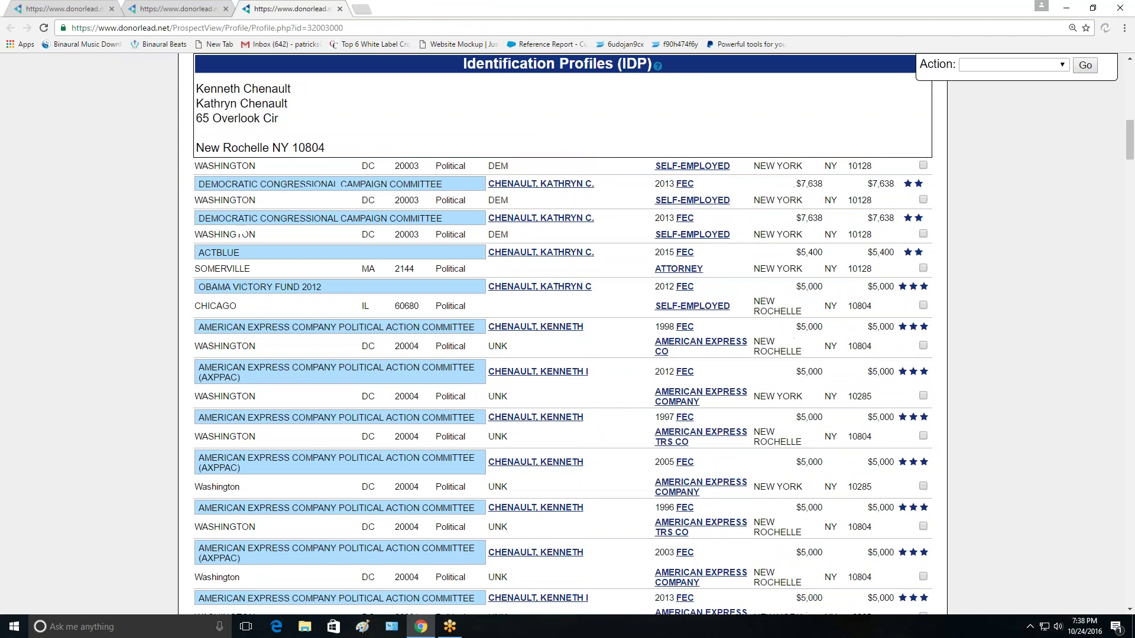
scroll(241, 235, "down", 10)
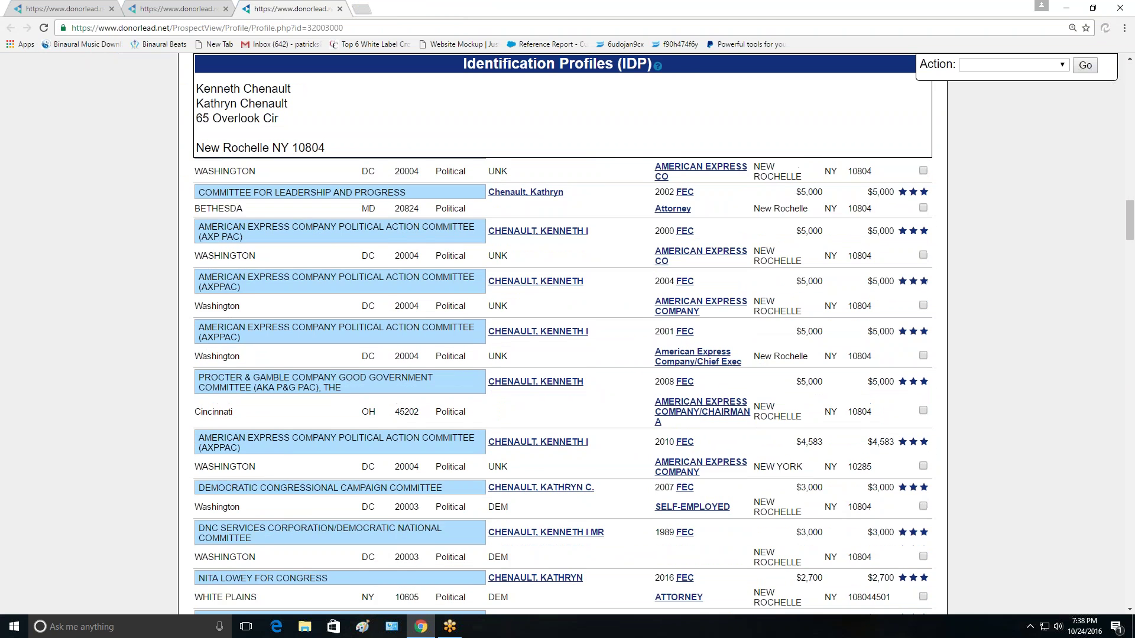
scroll(700, 467, "down", 15)
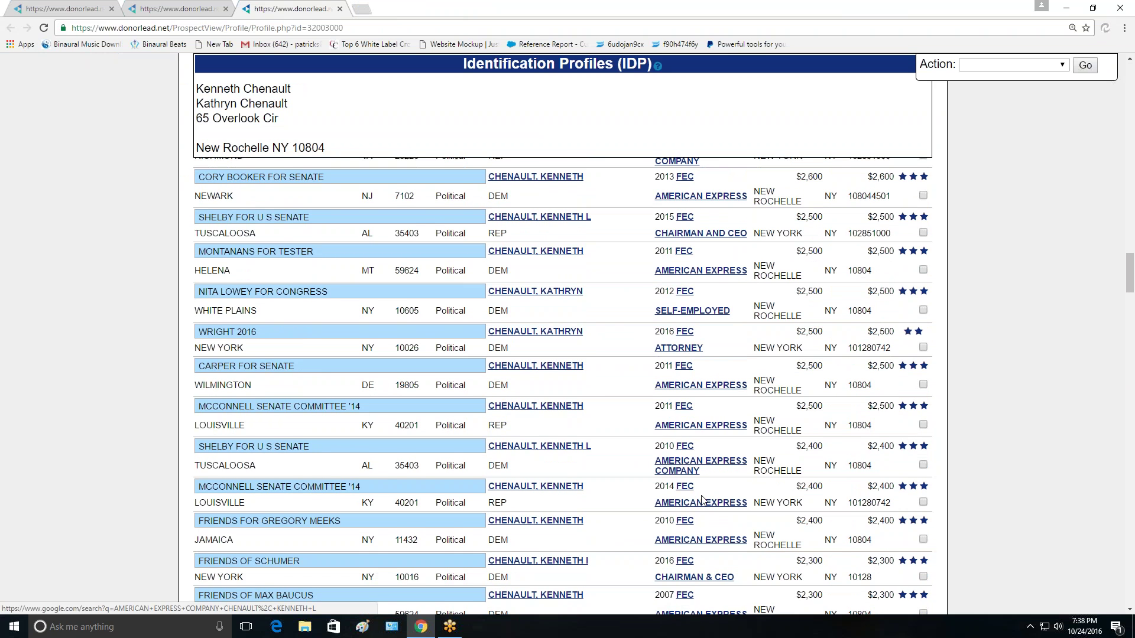
scroll(702, 499, "down", 11)
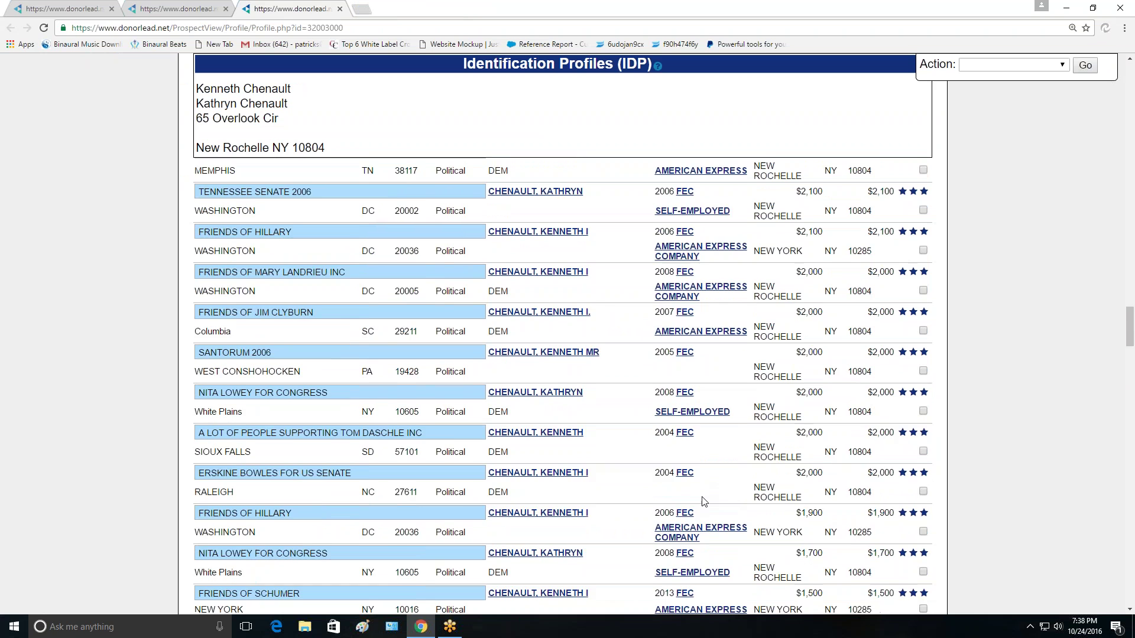
scroll(702, 501, "down", 15)
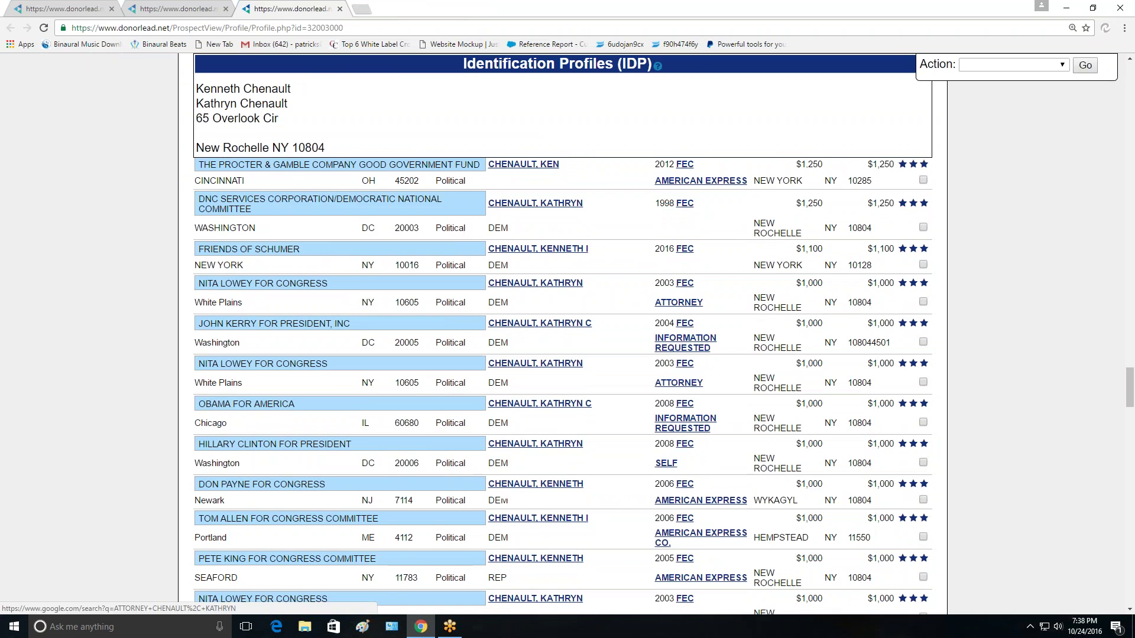
scroll(702, 502, "down", 15)
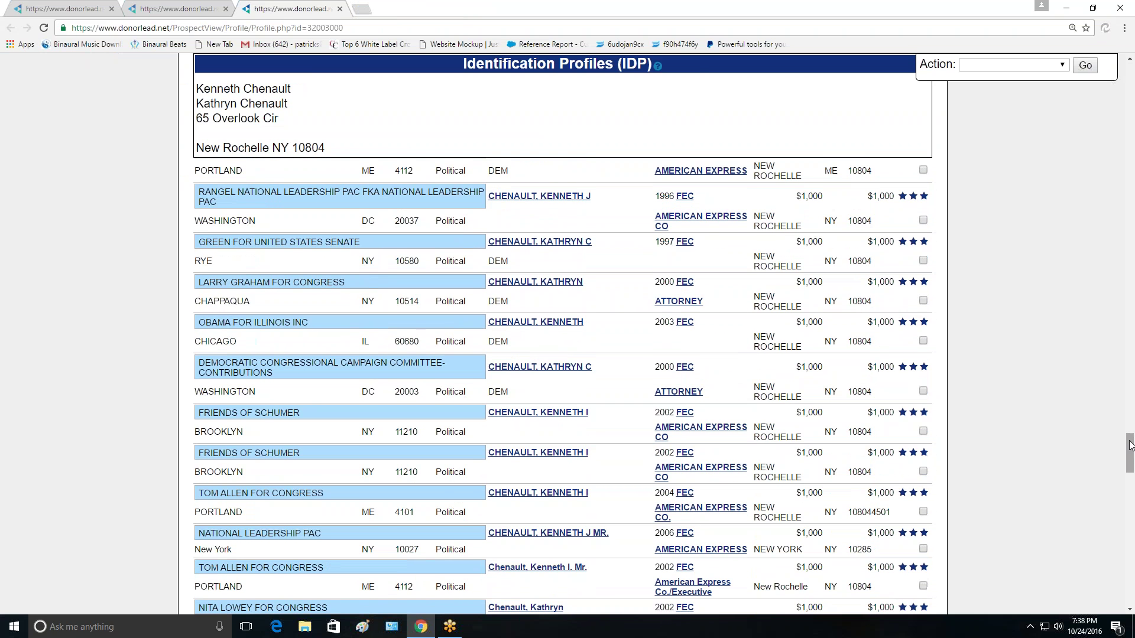
left_click_drag(1130, 446, 1124, 541)
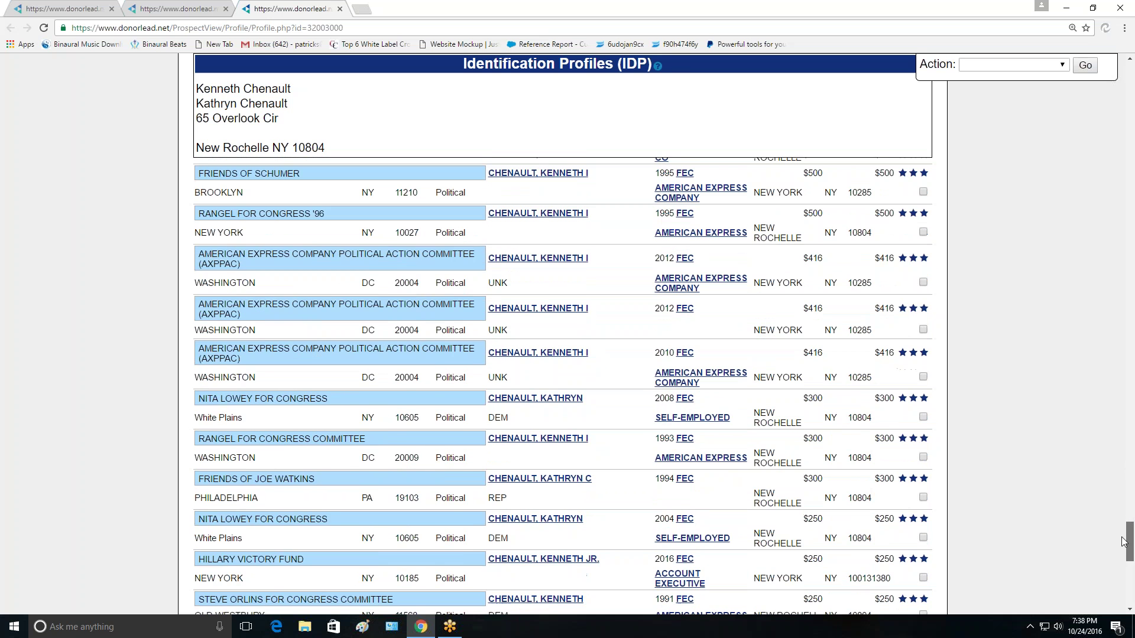
scroll(572, 328, "down", 6)
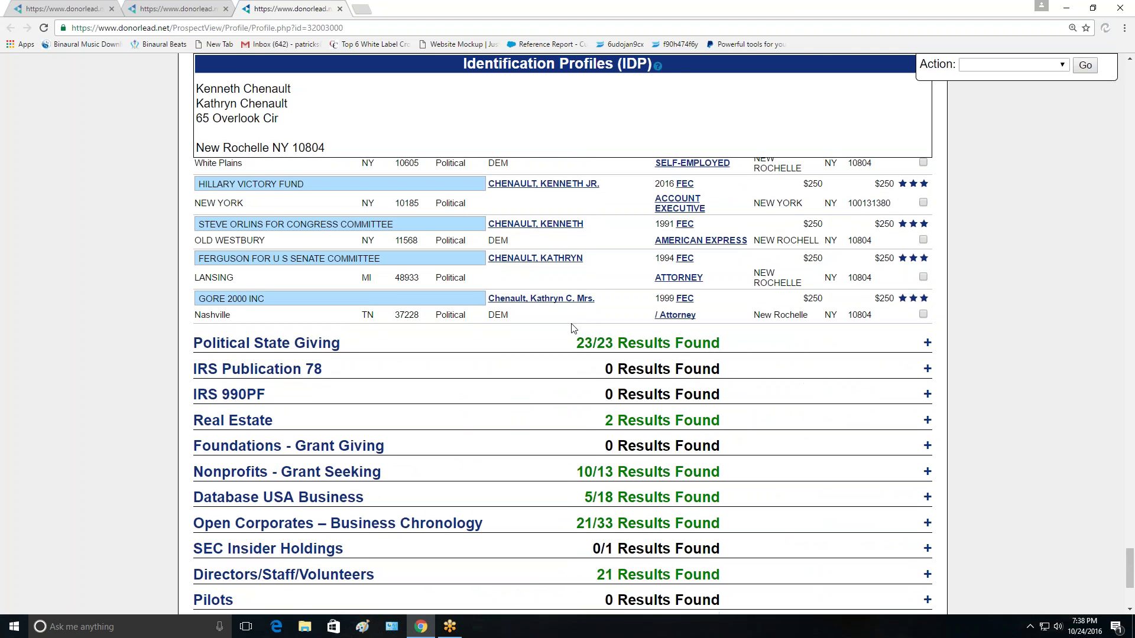
- Expand the Nonprofits - Grant Seeking section and open the entries for The Institute for Sports Medicine Research and National September 11 Memorial & Museum
left_click(638, 471)
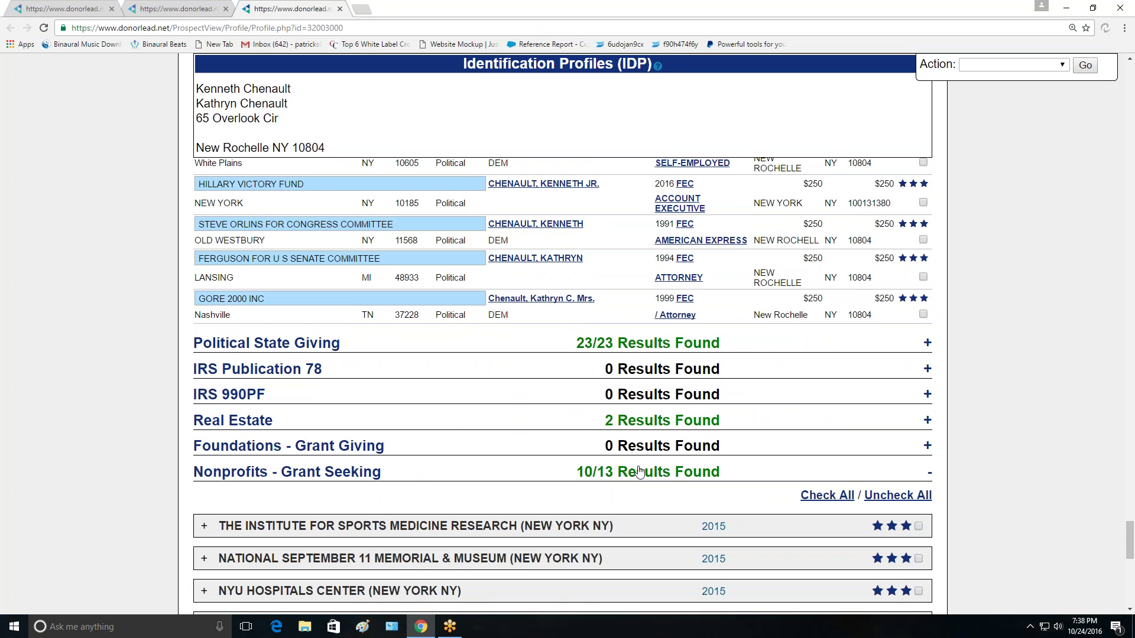
scroll(639, 471, "down", 2)
left_click(632, 393)
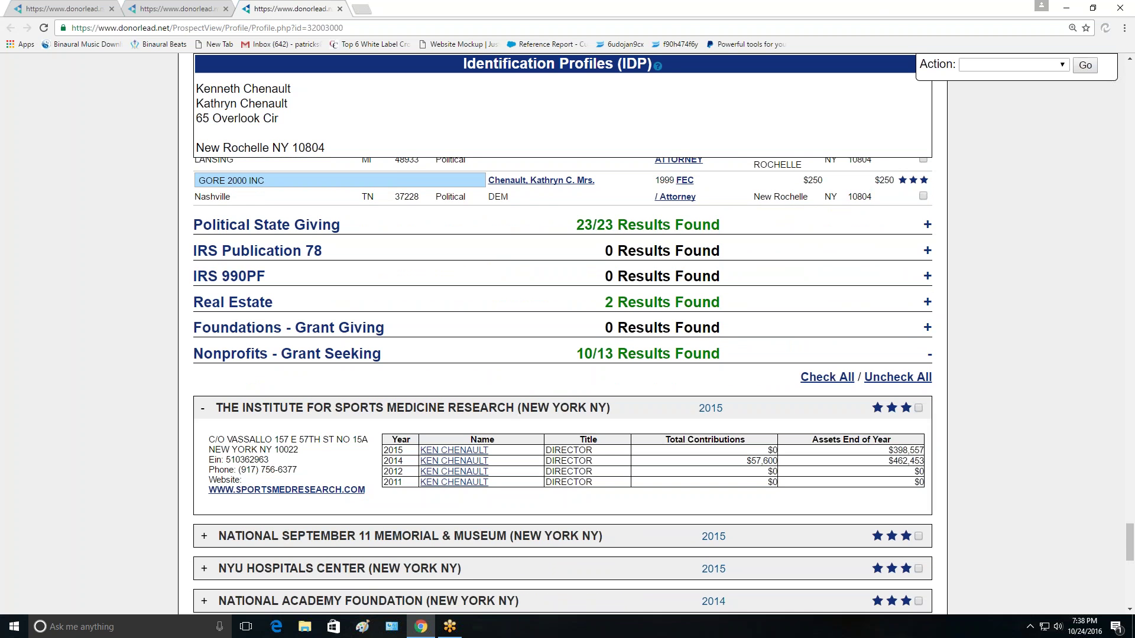
scroll(665, 471, "down", 1)
left_click(664, 471)
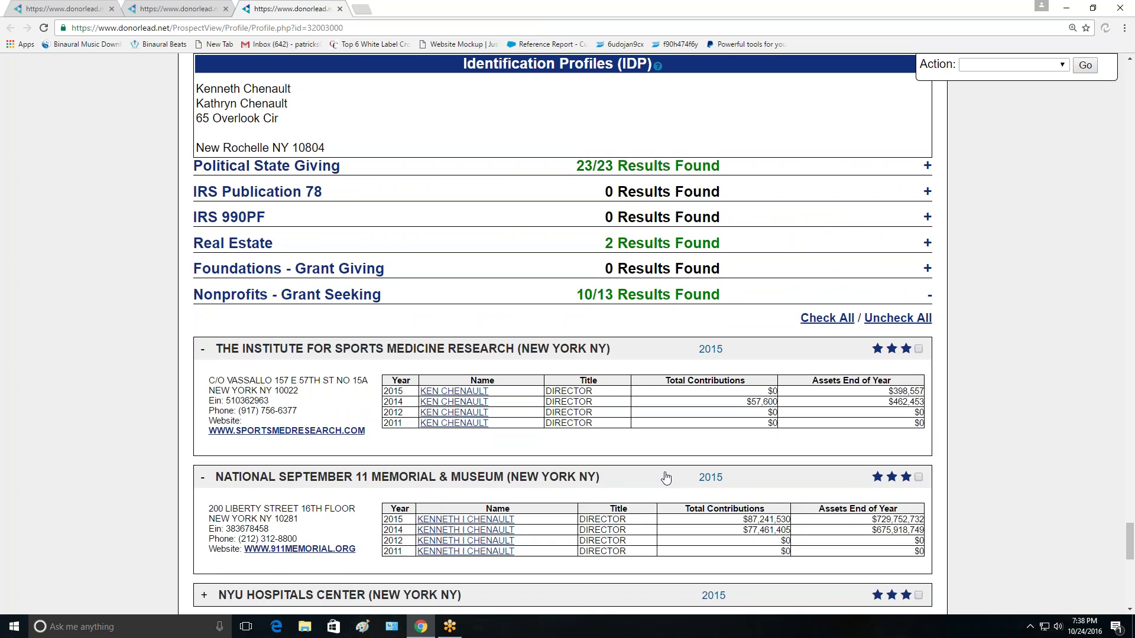
- Expand the nonprofit entries for NYU Hospitals Center, National Academy Foundation and New York University School of Law Foundation
scroll(665, 474, "down", 2)
left_click(664, 493)
scroll(664, 494, "down", 2)
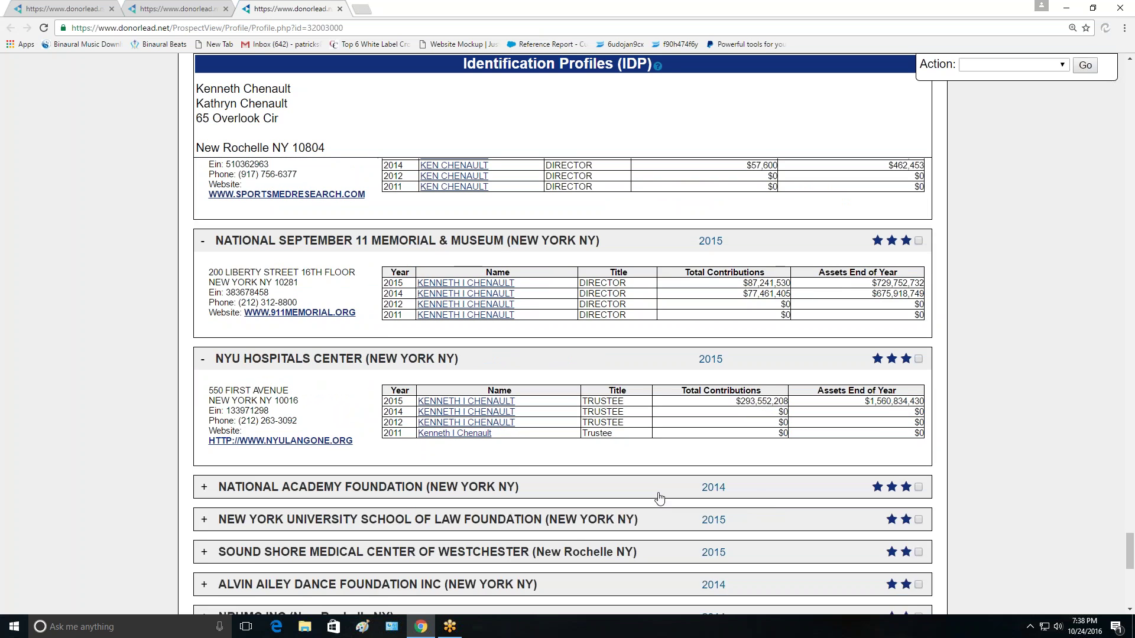
left_click(660, 498)
scroll(660, 497, "down", 2)
left_click(662, 494)
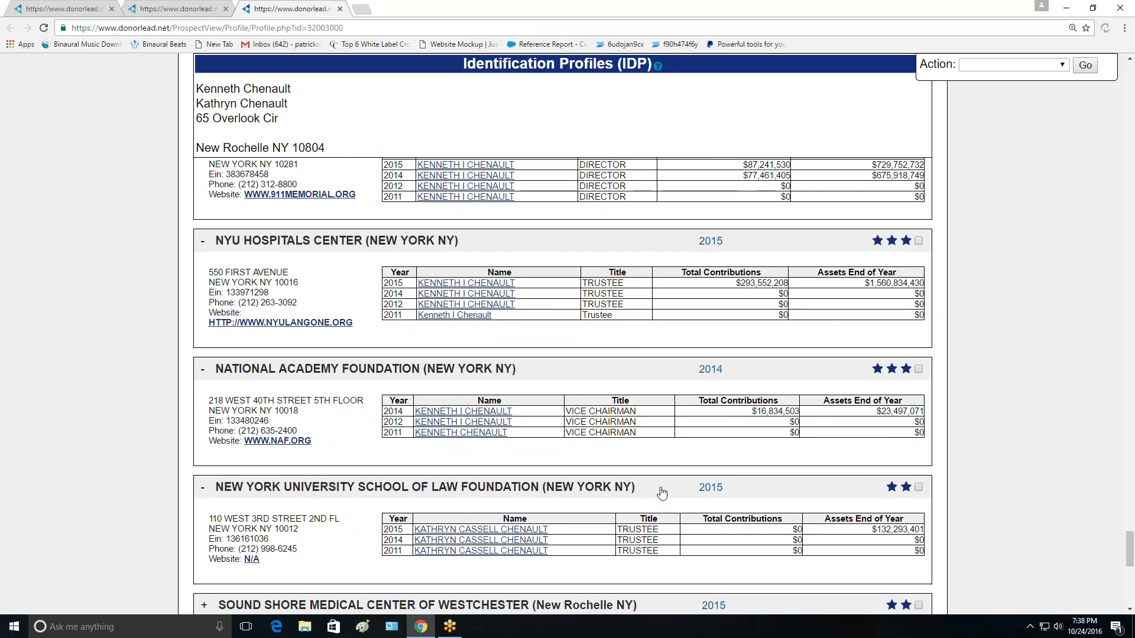
- Expand the Sound Shore Medical Center of Westchester and Alvin Ailey Dance Foundation entries, and look back over the opened nonprofit roles
scroll(662, 494, "down", 2)
left_click(663, 494)
scroll(664, 492, "down", 2)
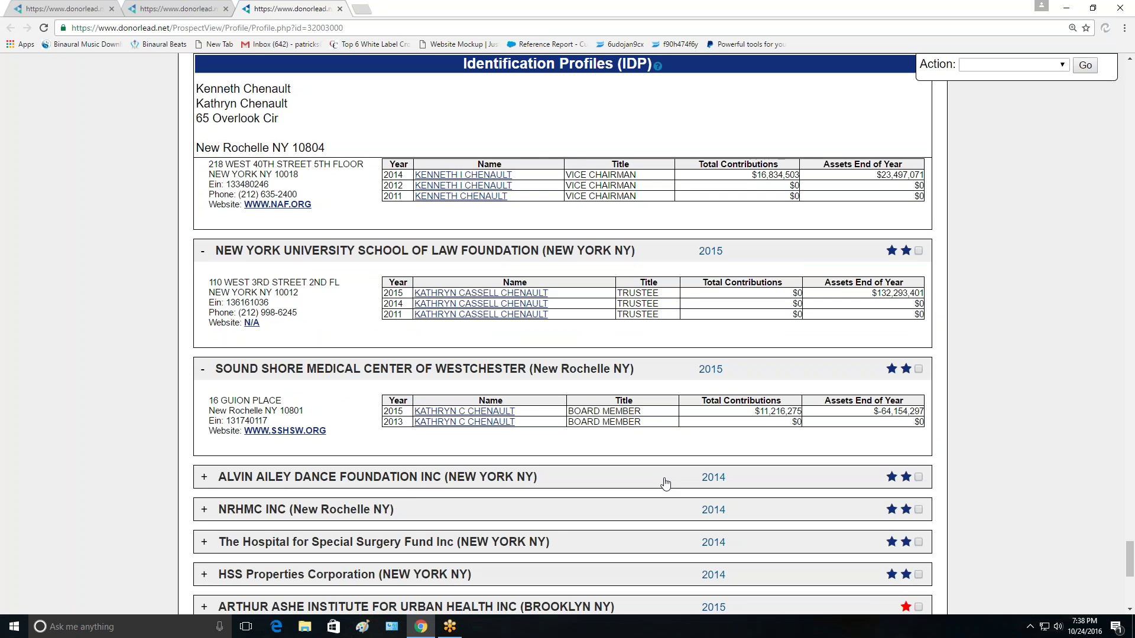
left_click(665, 482)
scroll(666, 483, "up", 7)
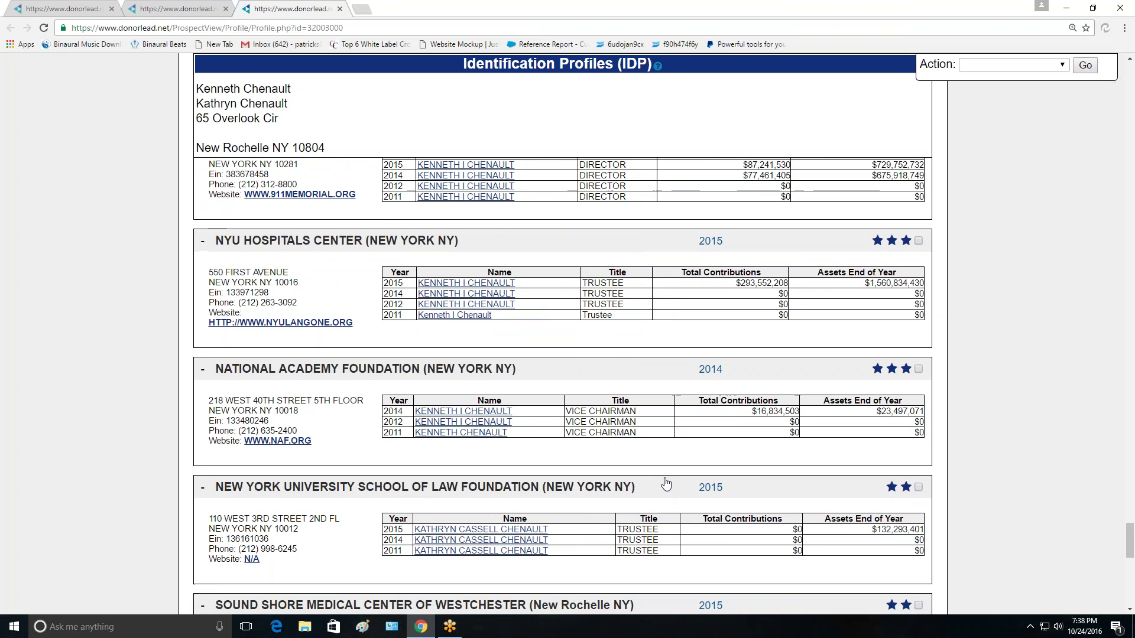
- Collapse the Nonprofits - Grant Seeking section and expand Open Corporates – Business Chronology
scroll(473, 340, "up", 3)
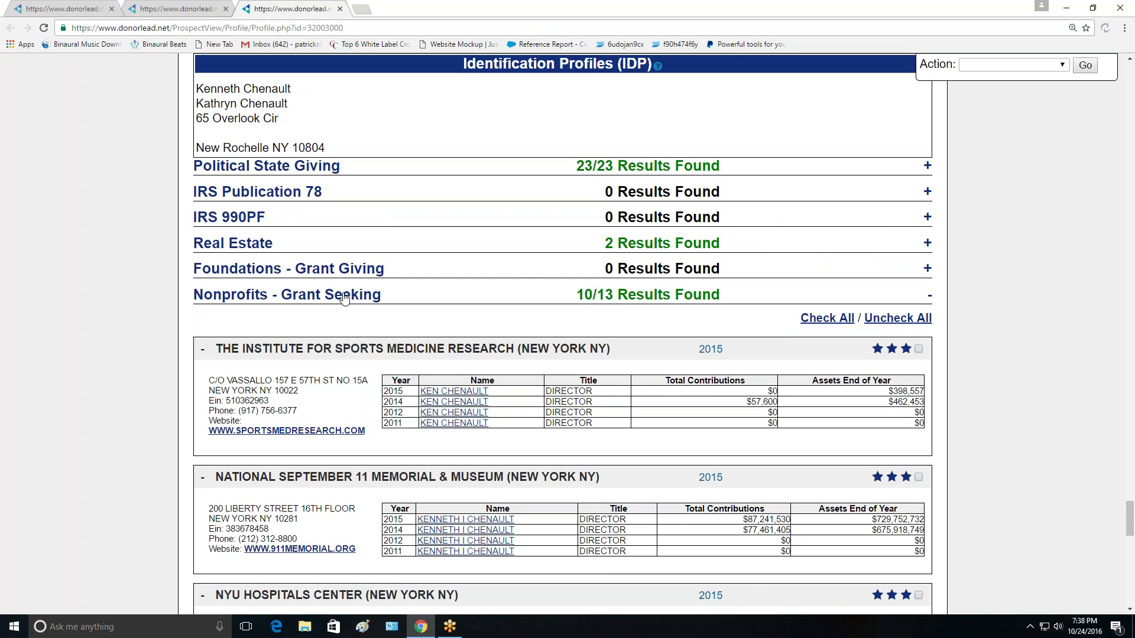
left_click(619, 300)
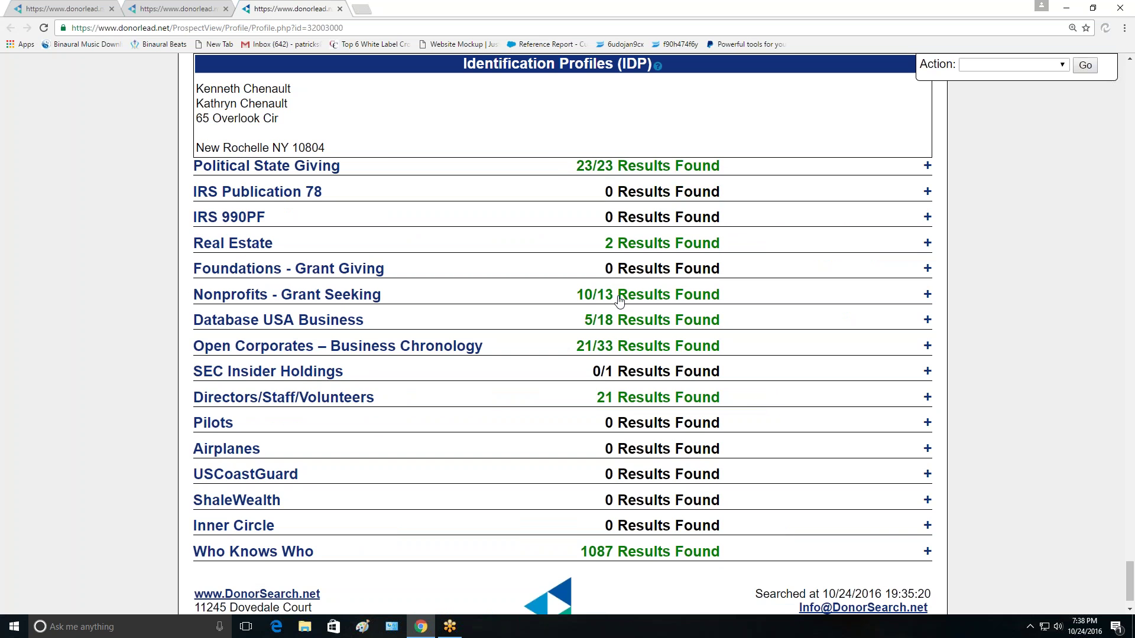
left_click(632, 350)
scroll(621, 352, "down", 1)
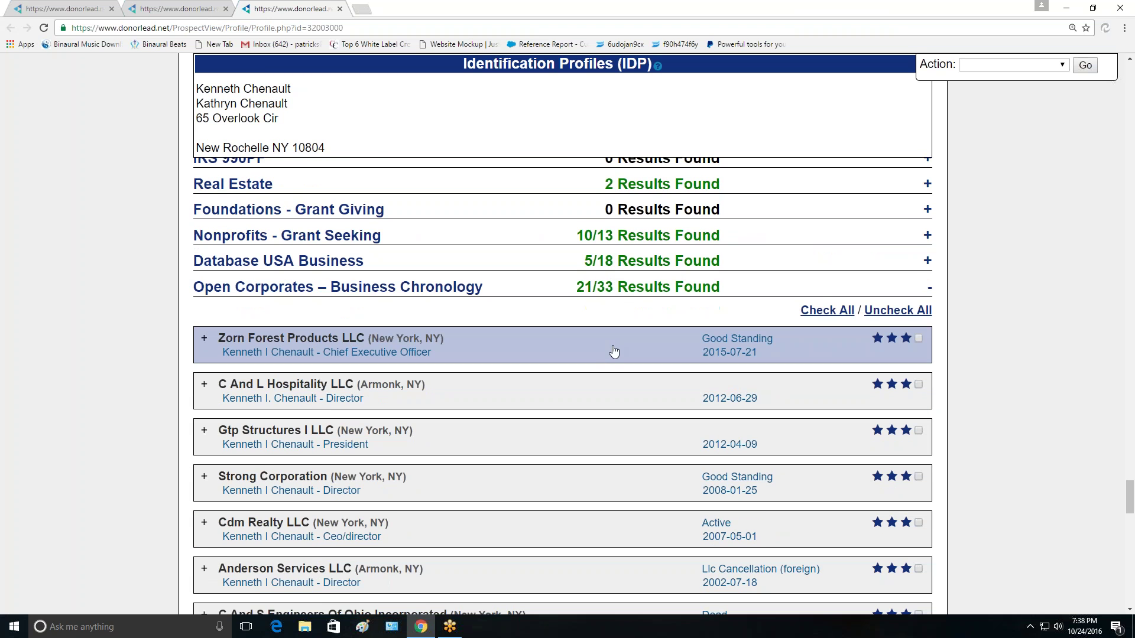
- Expand the business entries for Zorn Forest Products LLC, C And L Hospitality LLC and Gtp Structures I LLC
left_click(605, 351)
scroll(604, 351, "down", 2)
left_click(606, 325)
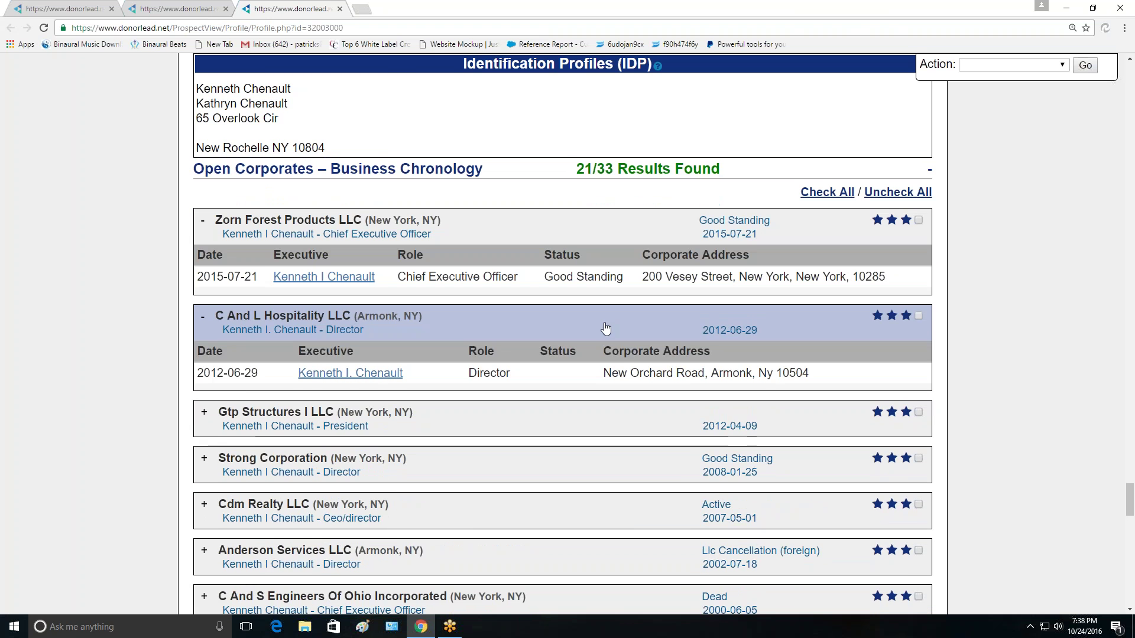
scroll(603, 343, "down", 1)
left_click(599, 362)
scroll(599, 361, "down", 1)
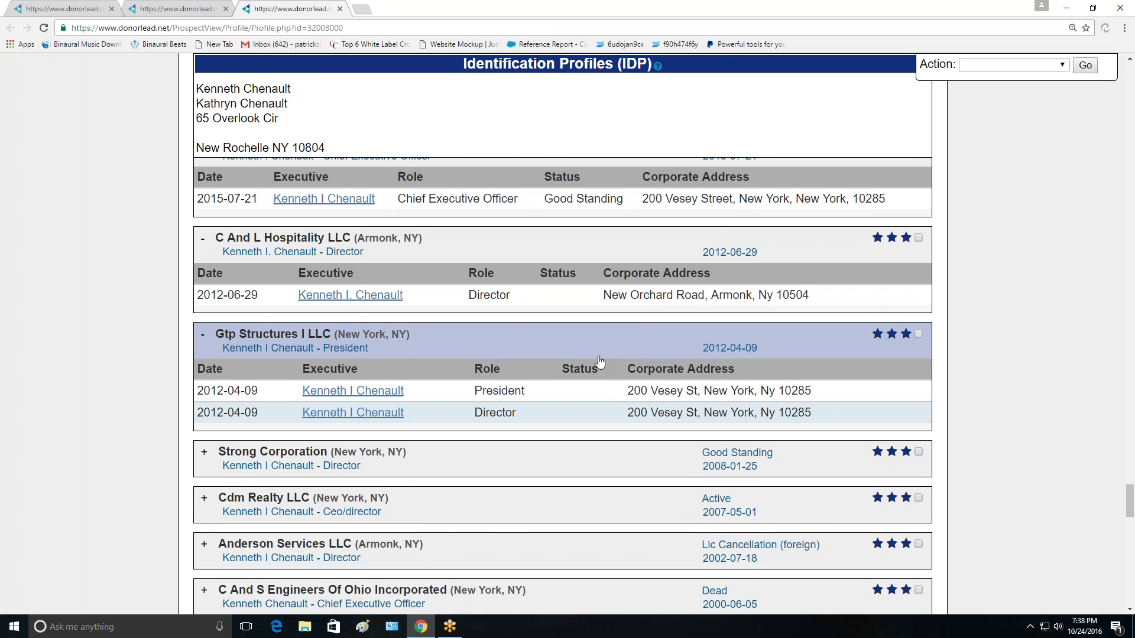
- Expand the business entries for Strong Corporation, Cdm Realty LLC and Anderson Services LLC
left_click(599, 414)
scroll(576, 390, "down", 2)
left_click(575, 391)
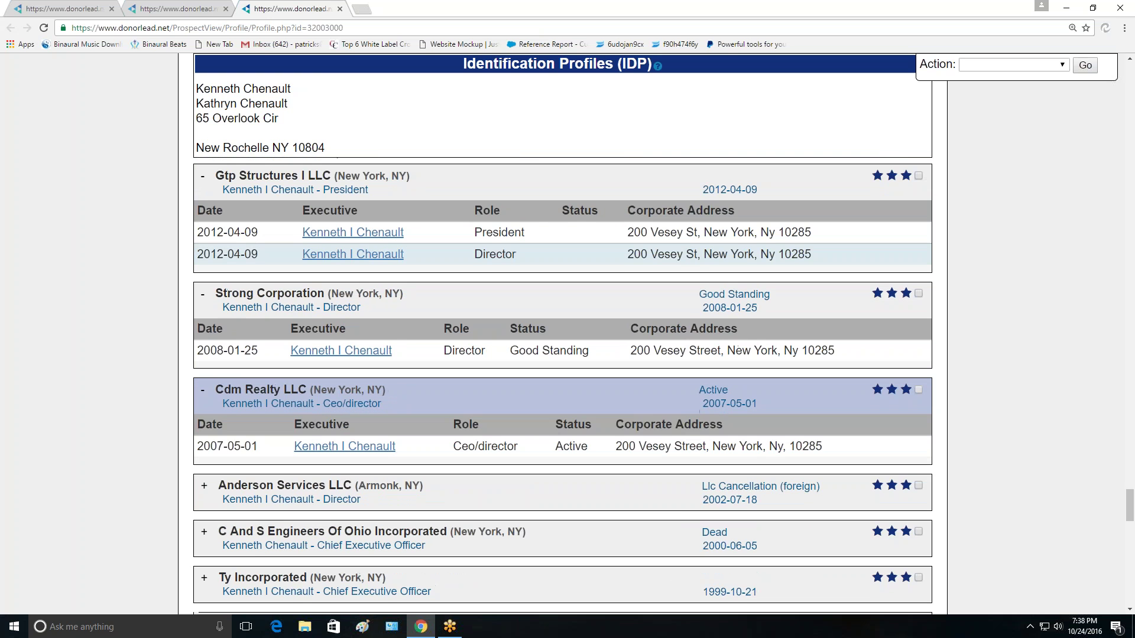
scroll(575, 391, "down", 2)
left_click(575, 390)
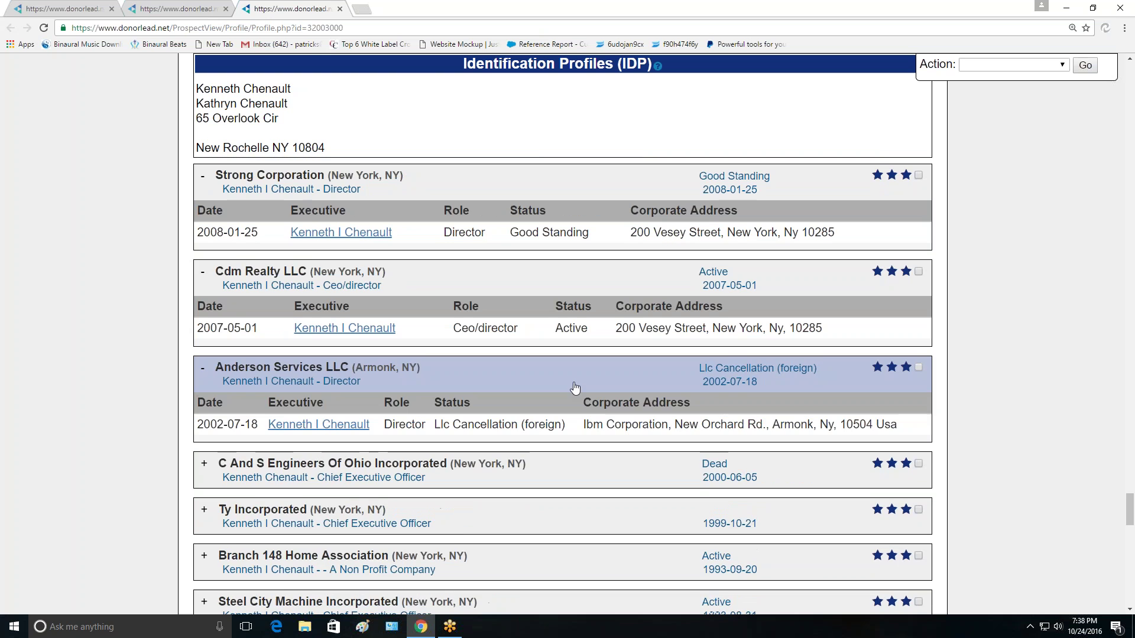
- Expand the business entries for American Express Travel Related Services Company Incorporated and Rosenbluth International Incorporated
scroll(576, 390, "down", 2)
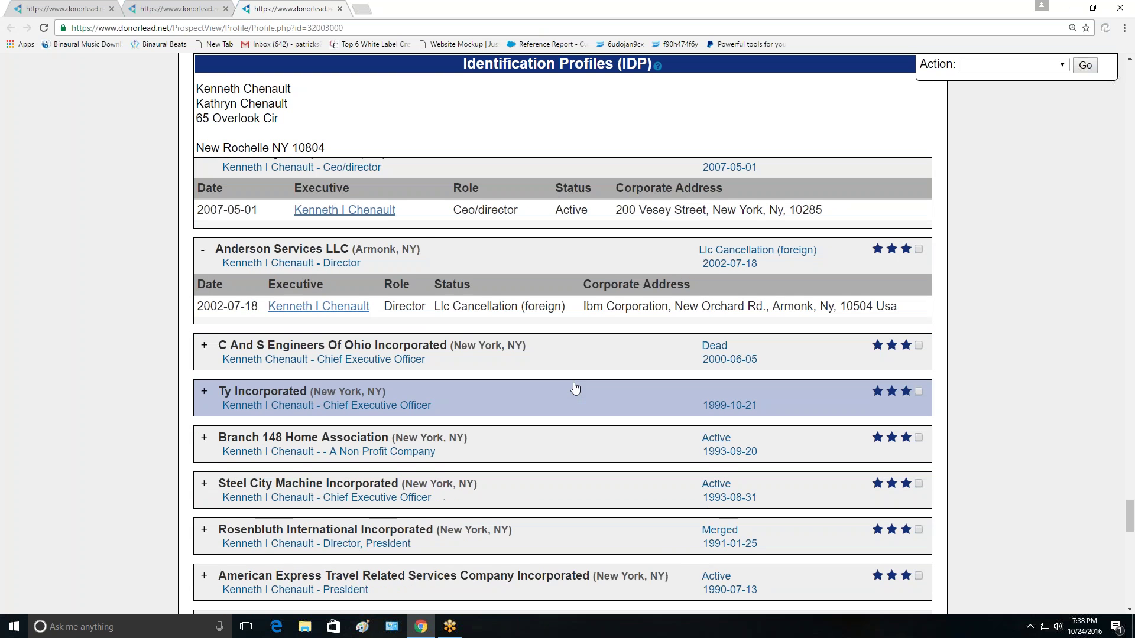
scroll(575, 388, "down", 2)
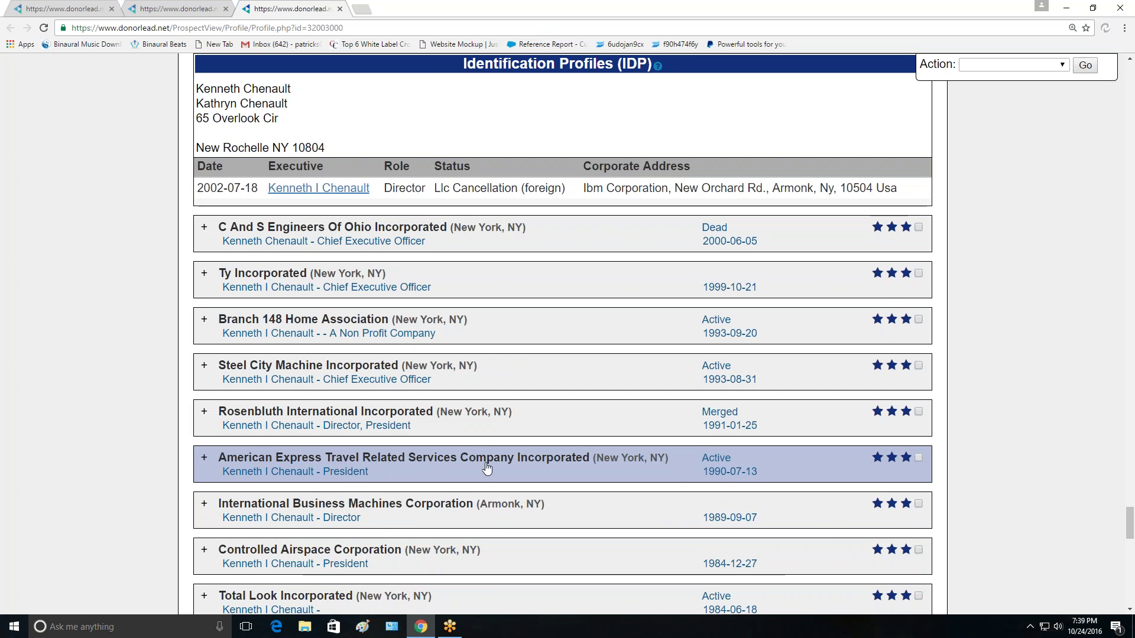
left_click(506, 467)
scroll(505, 467, "down", 2)
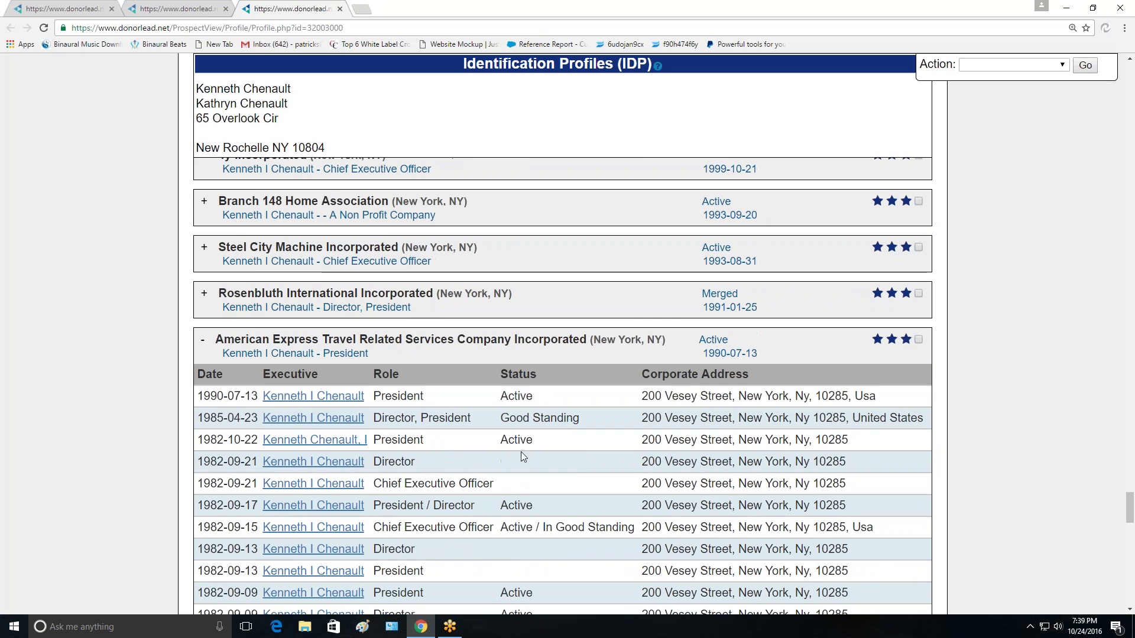
left_click(381, 307)
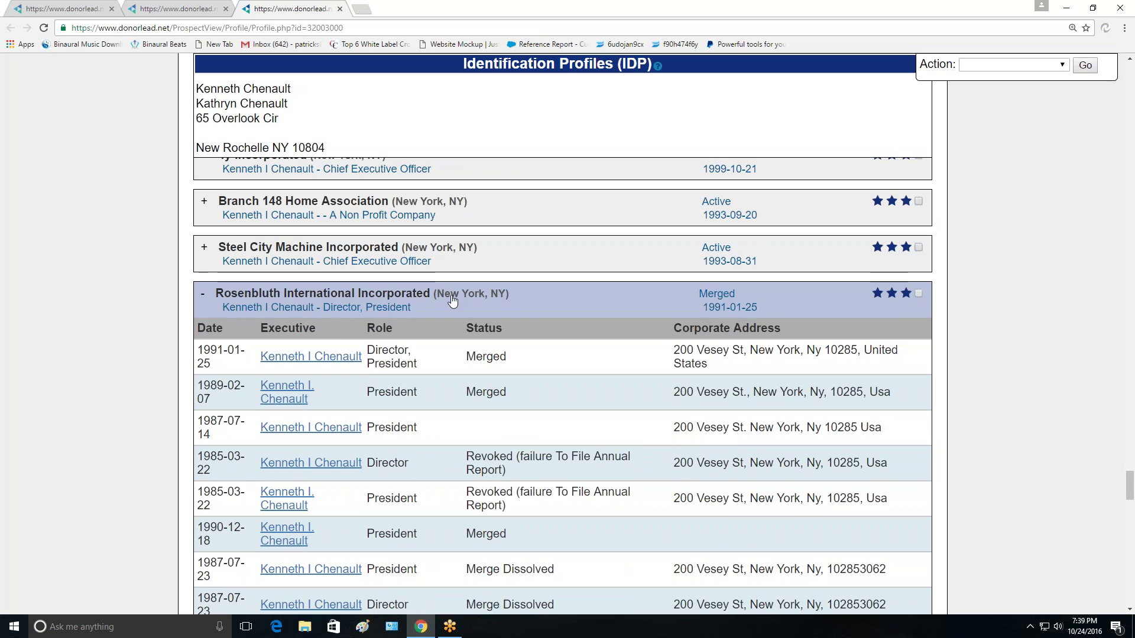
scroll(452, 302, "up", 1)
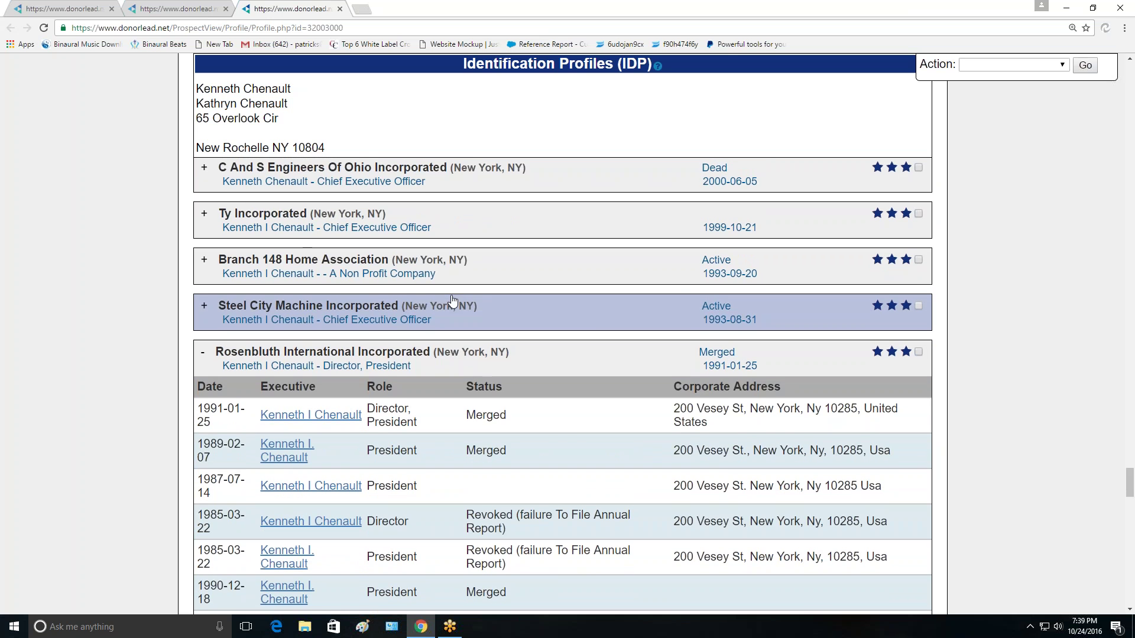
- Expand the American Express Company entry, review its roles and statuses, and collapse it again
scroll(452, 302, "down", 9)
scroll(453, 384, "down", 10)
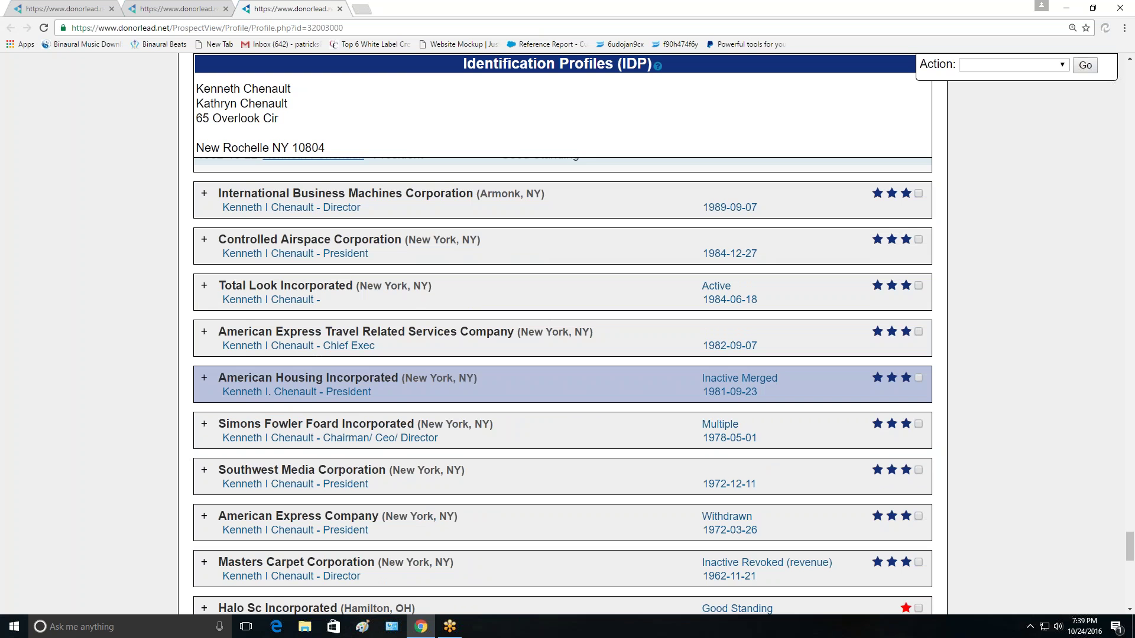
scroll(368, 353, "down", 3)
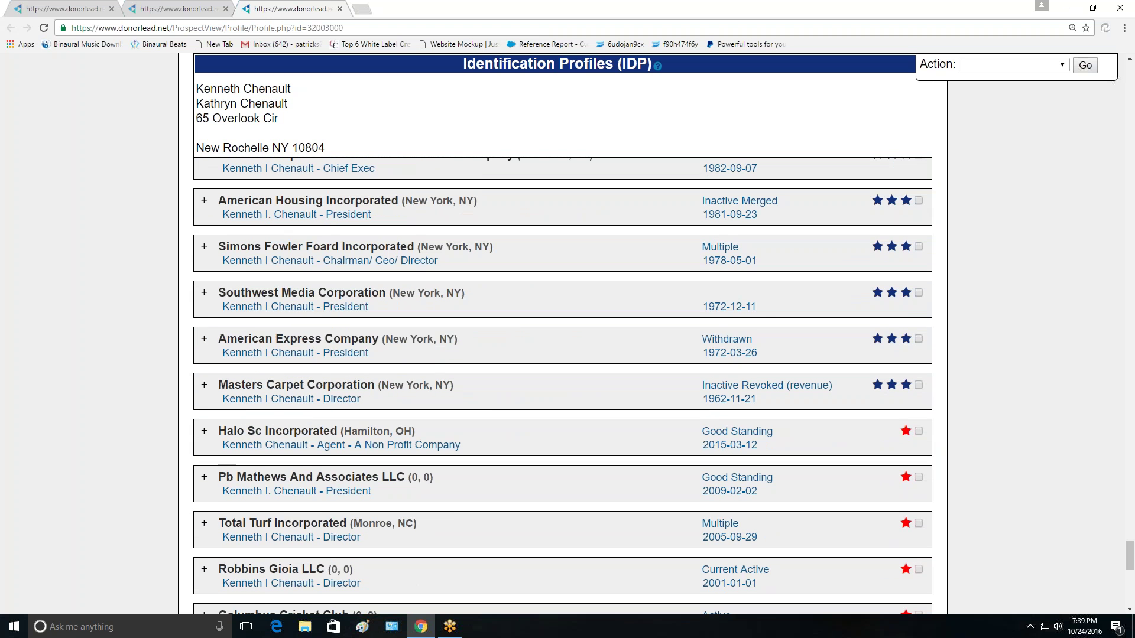
left_click(459, 352)
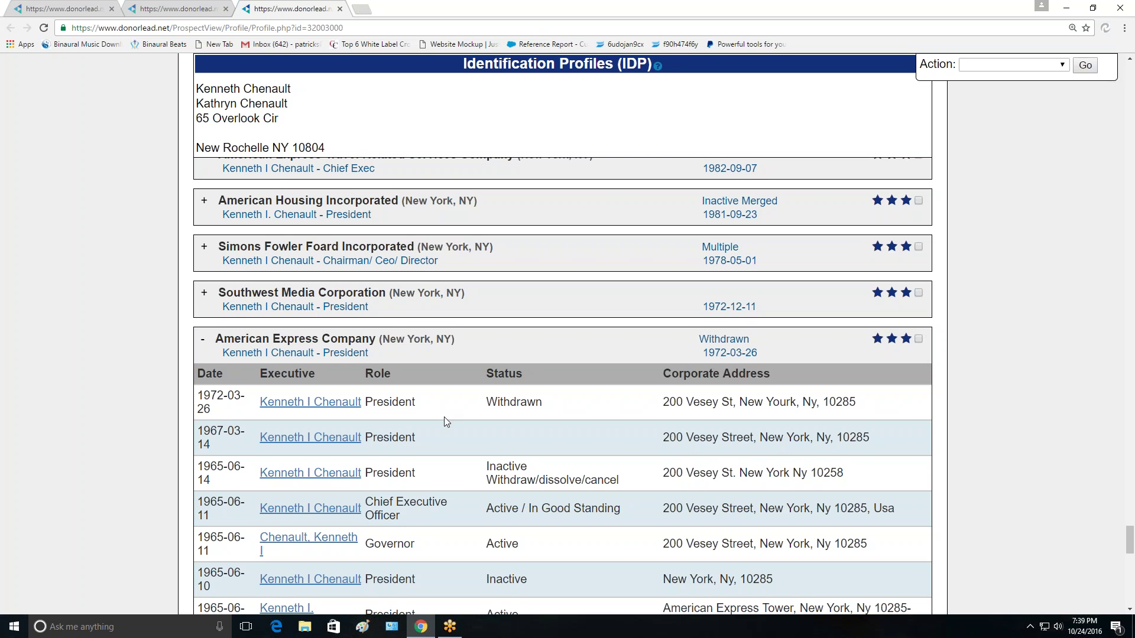
scroll(445, 420, "down", 2)
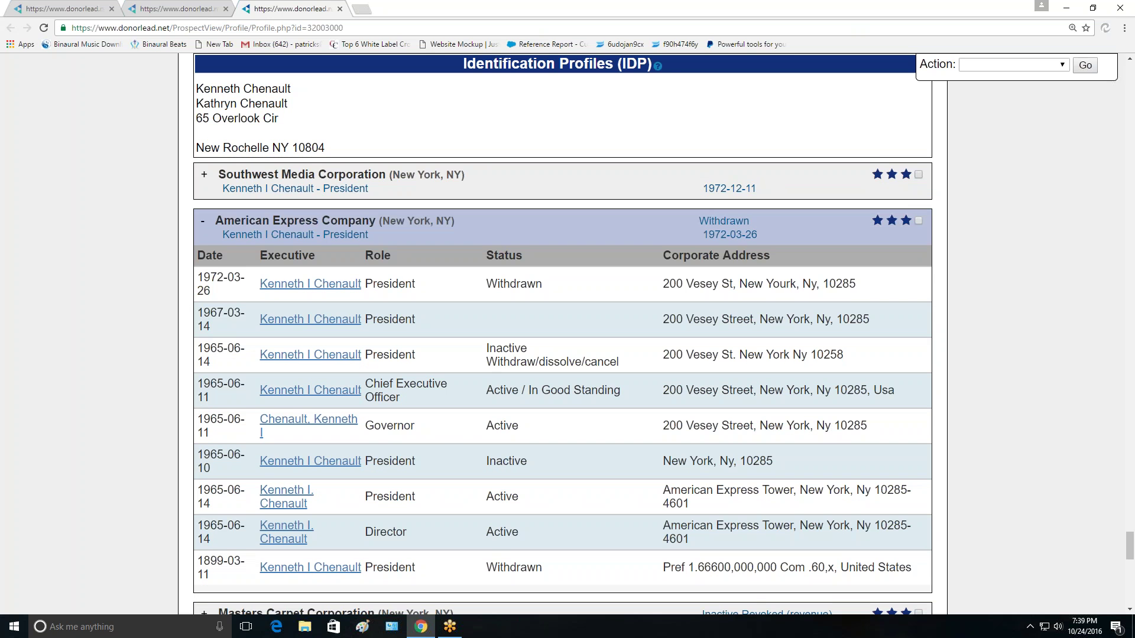
left_click(528, 235)
- Go back up the business chronology list and expand the Total Look Incorporated entry
scroll(607, 302, "down", 2)
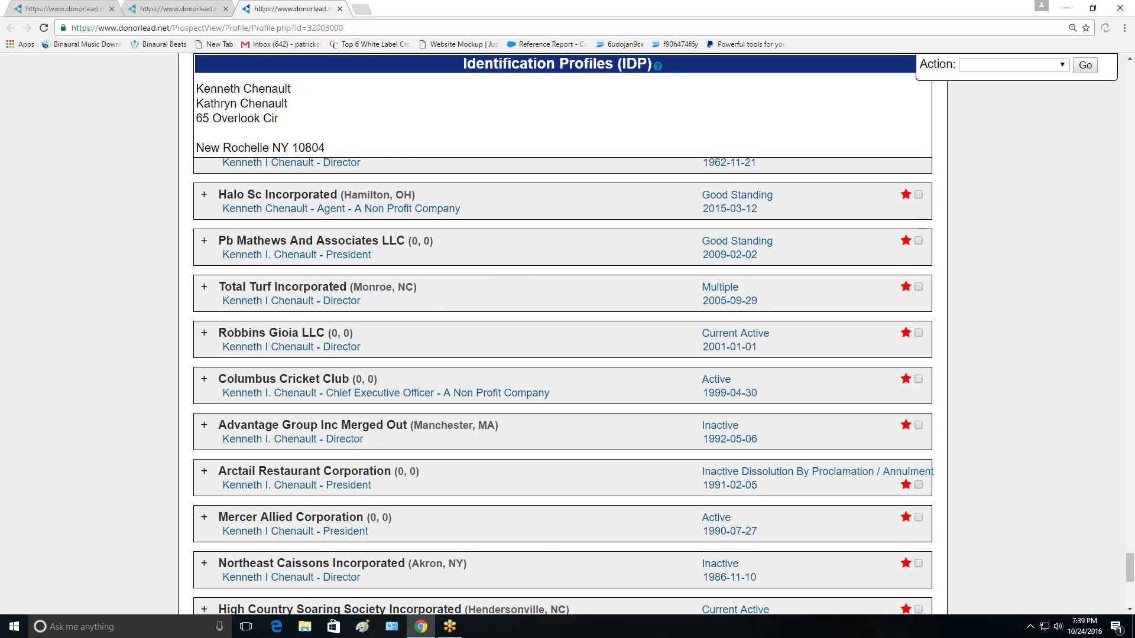
scroll(608, 302, "up", 8)
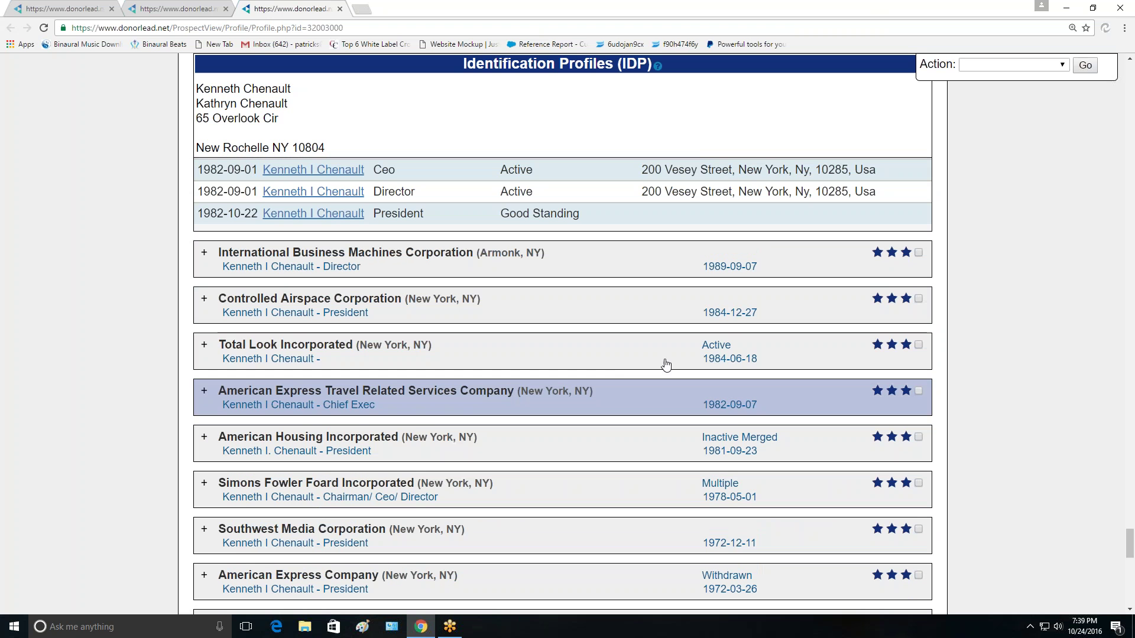
left_click(638, 347)
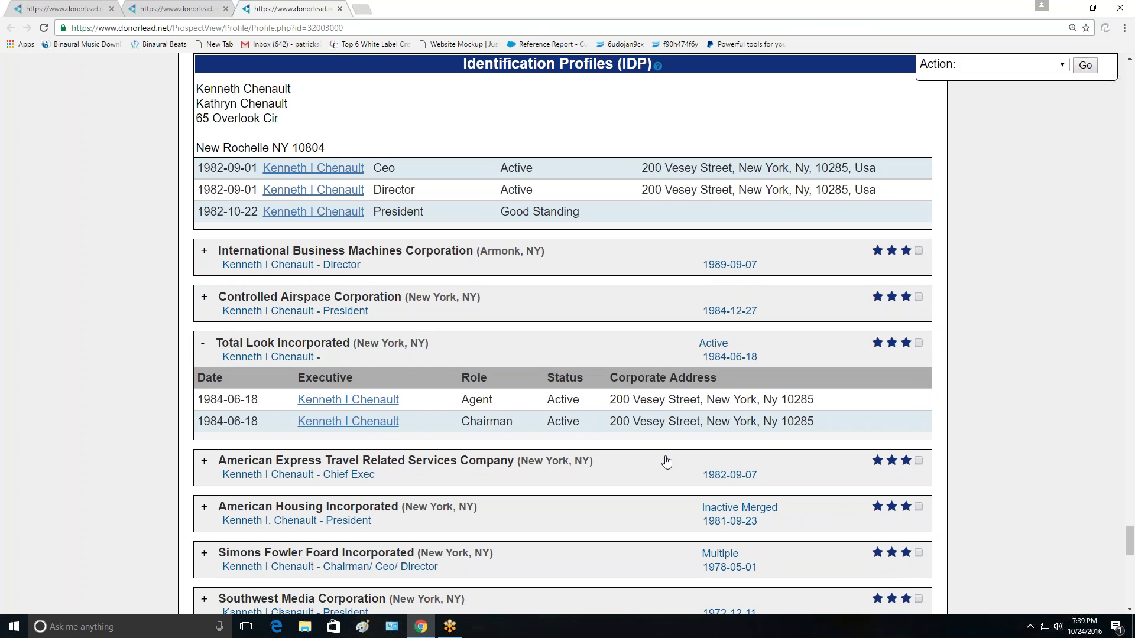
- Expand the Directors/Staff/Volunteers section, review its organizations and years, and collapse the section
scroll(667, 462, "down", 10)
scroll(656, 485, "down", 7)
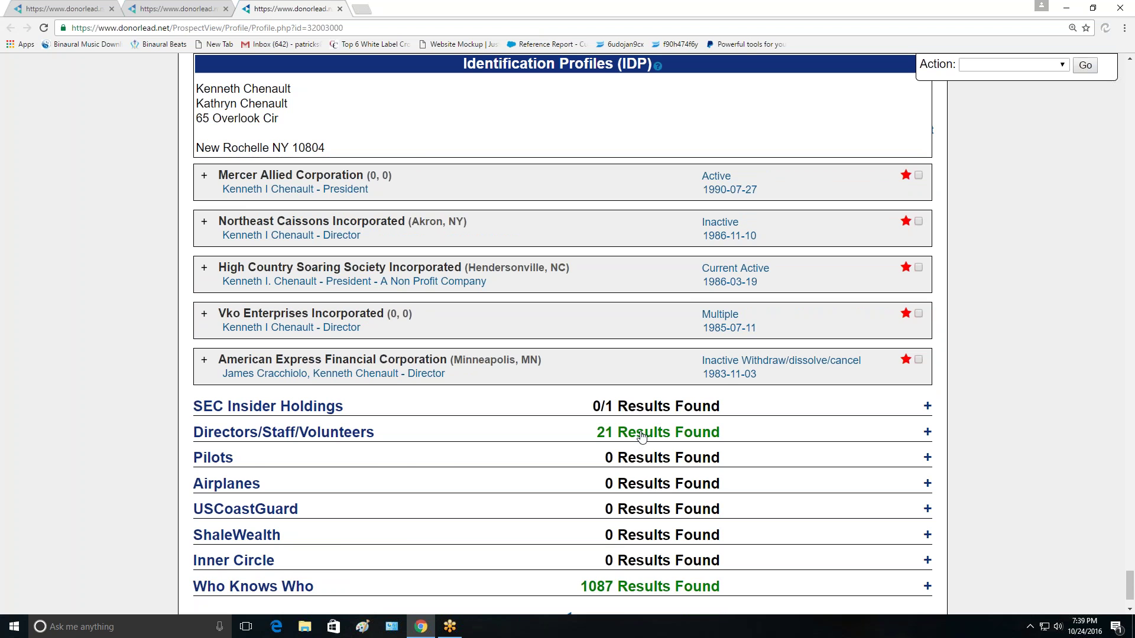
left_click(642, 437)
scroll(642, 437, "down", 1)
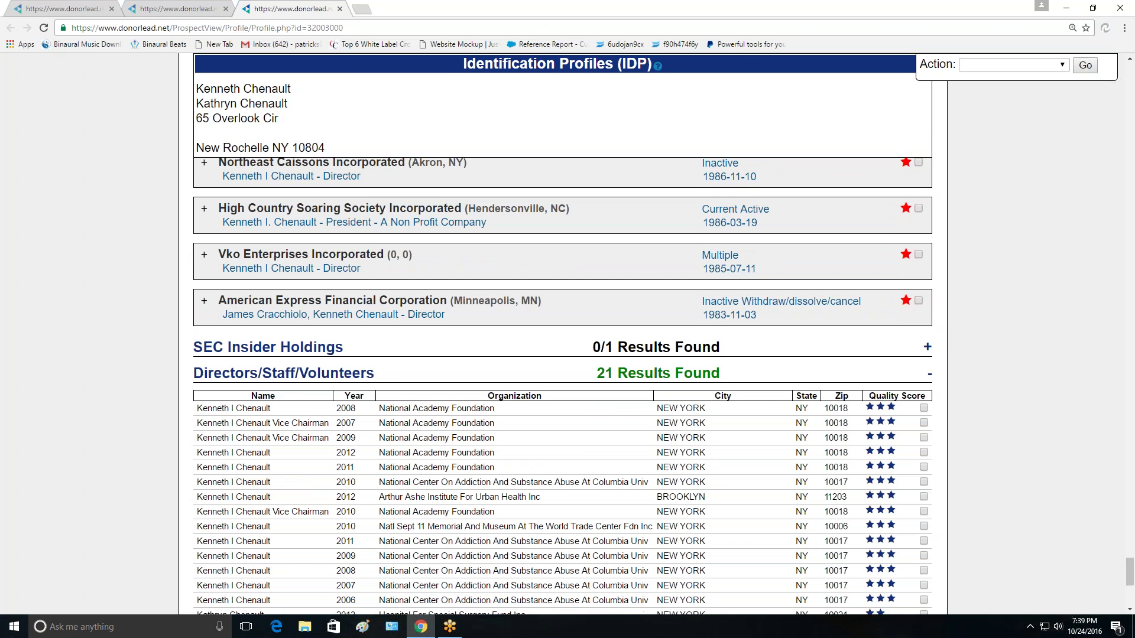
scroll(642, 437, "down", 2)
scroll(649, 321, "up", 1)
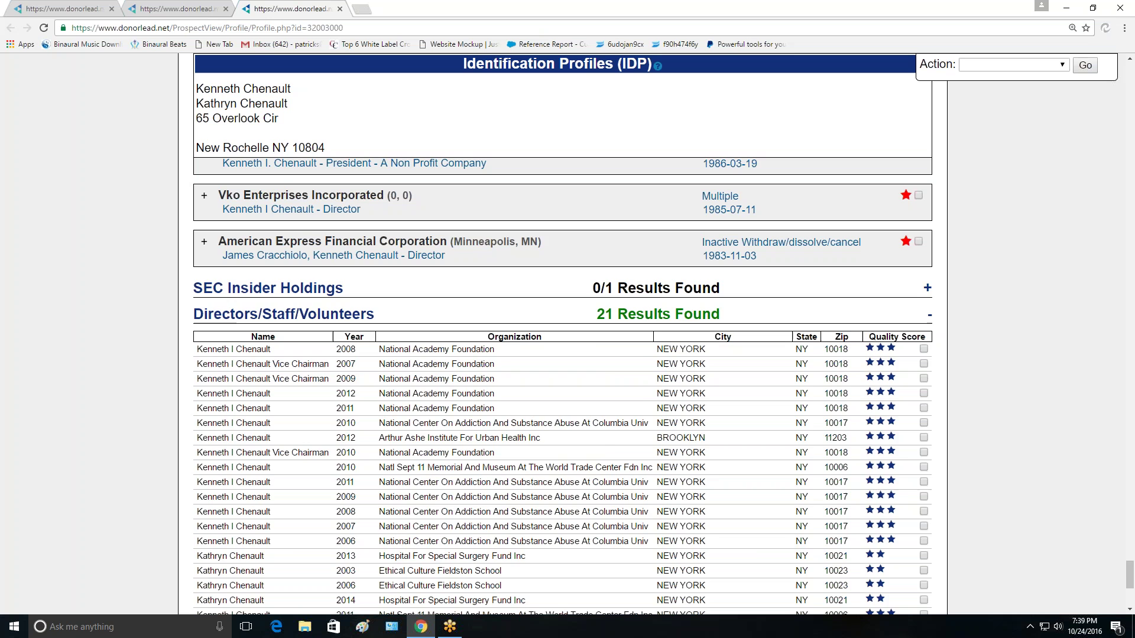
left_click(648, 320)
- Expand the Who Knows Who section and view the board members and employees of American Express Credit Corporation
left_click(648, 506)
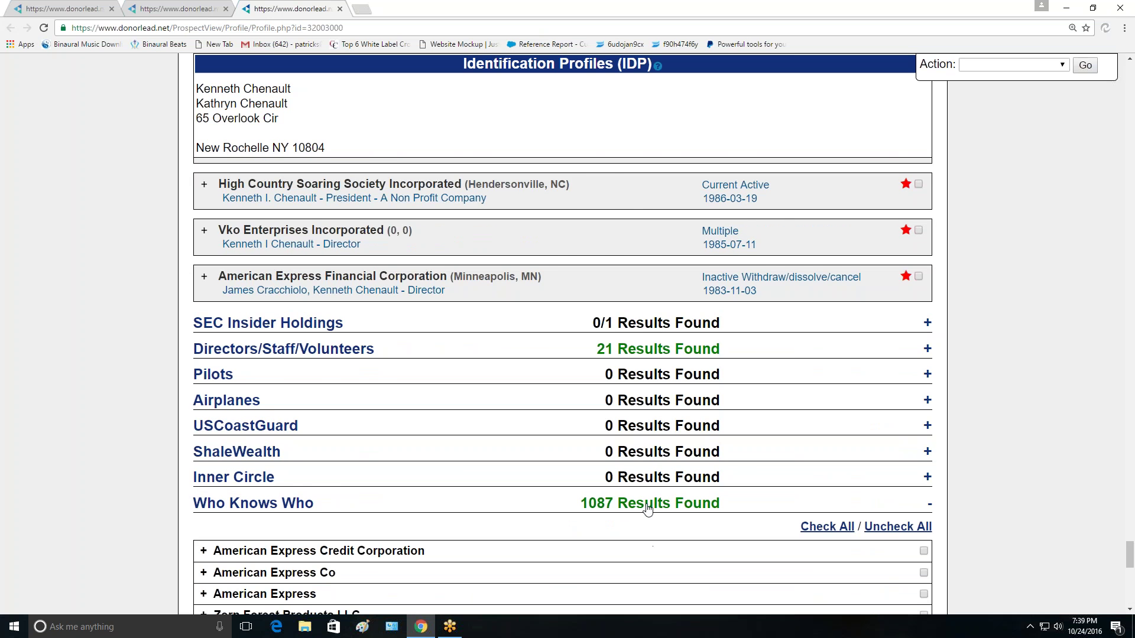
scroll(648, 510, "down", 3)
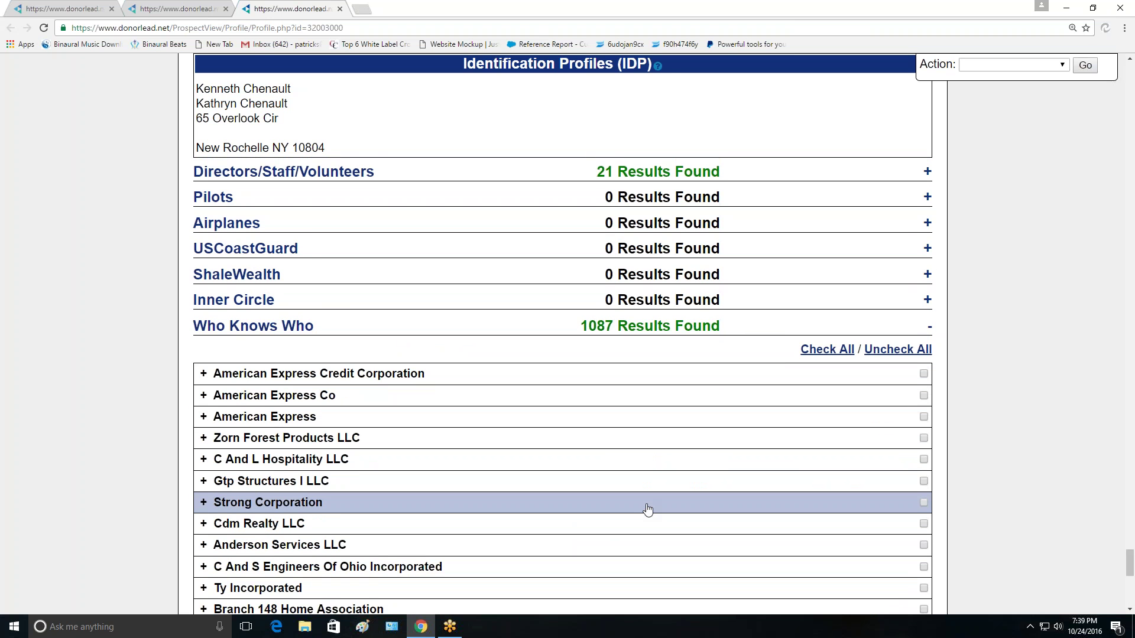
scroll(648, 510, "down", 1)
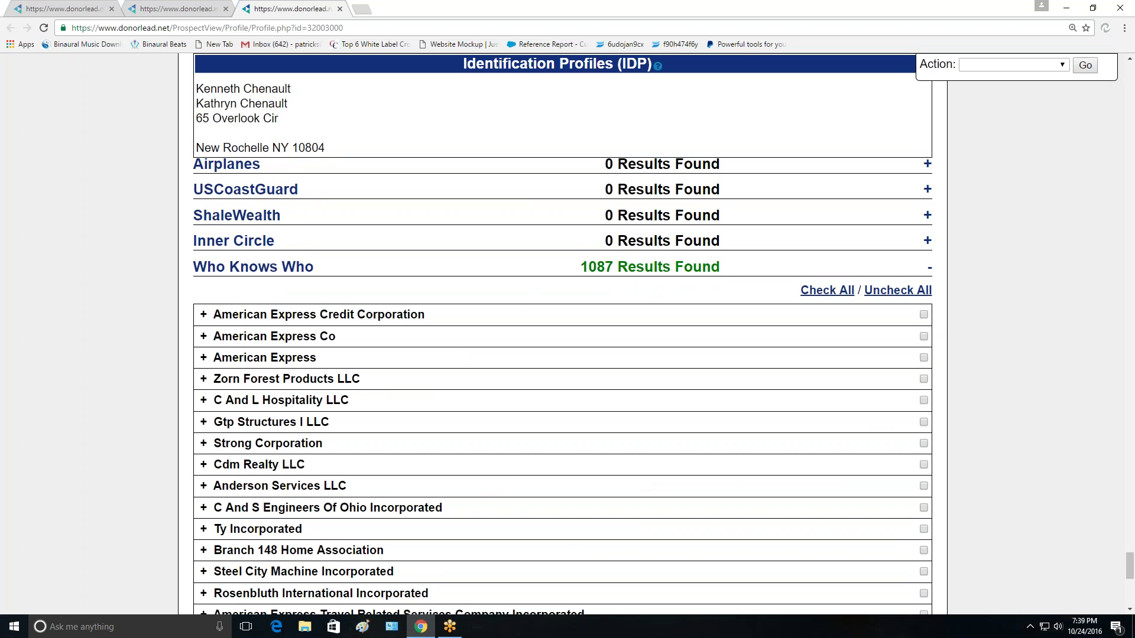
left_click(545, 316)
scroll(547, 331, "down", 5)
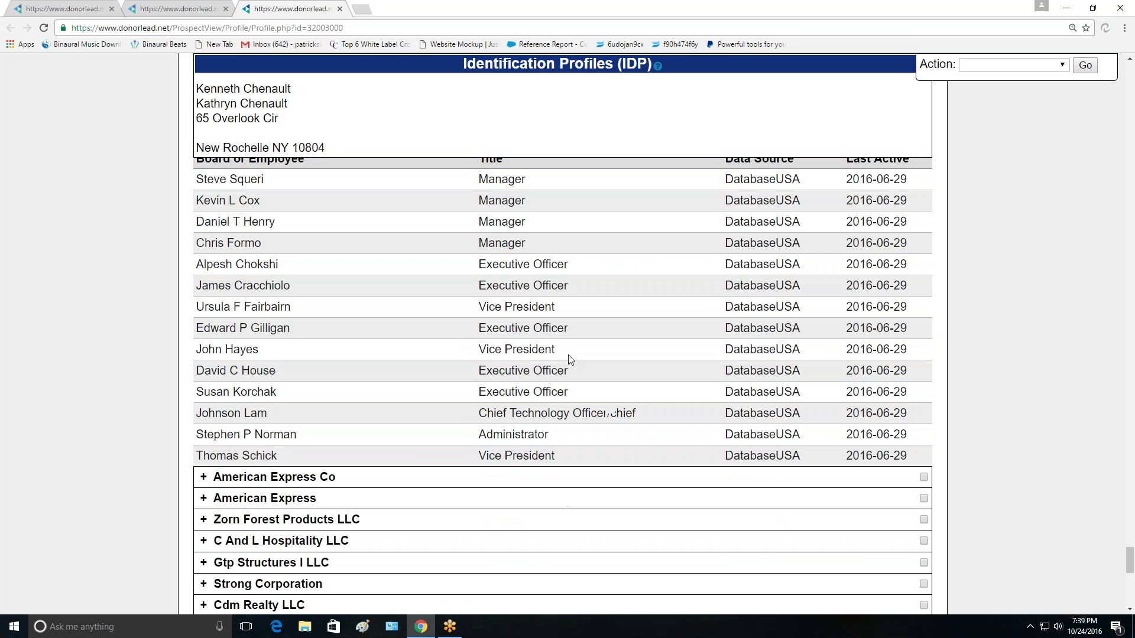
- Expand the American Express Co and American Express entries under Who Knows Who to view their people and titles
left_click(549, 360)
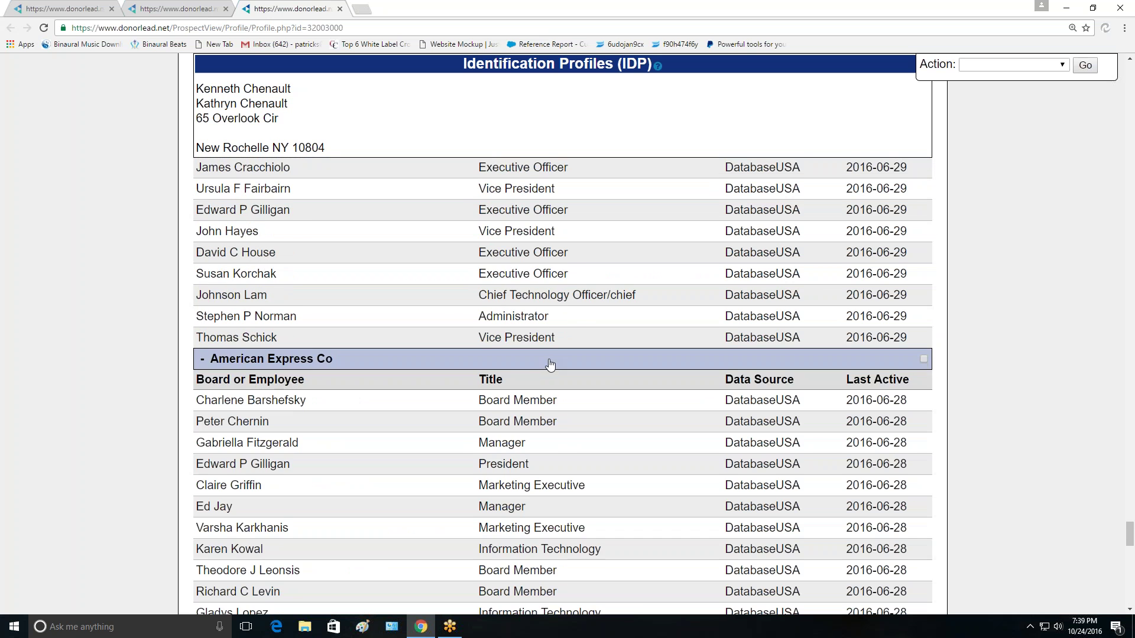
scroll(551, 367, "down", 4)
scroll(553, 371, "down", 6)
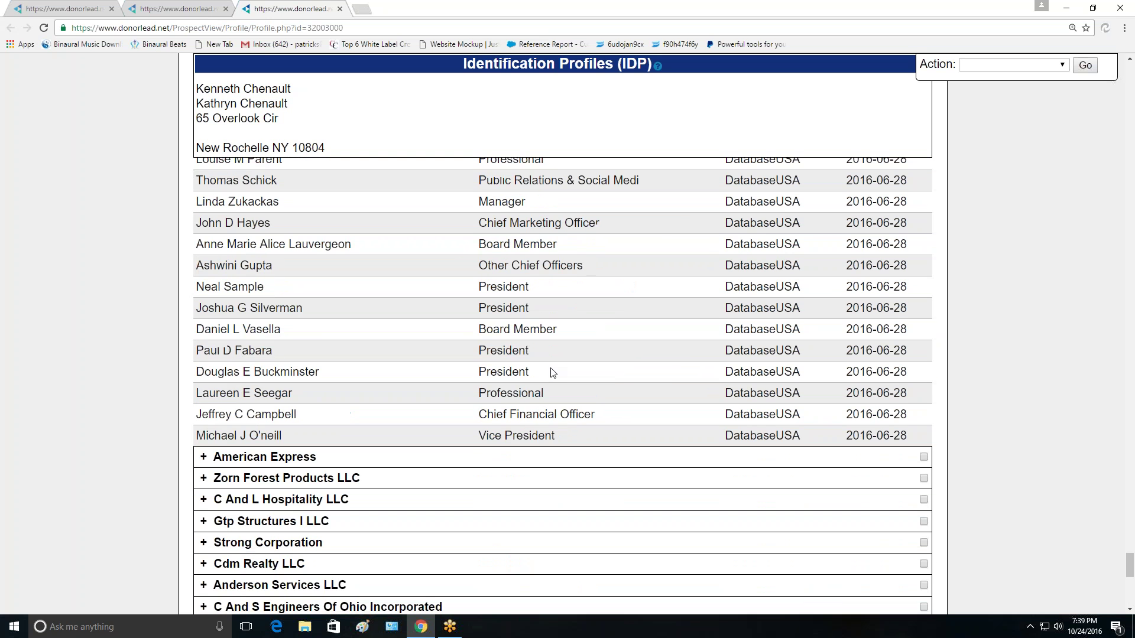
scroll(552, 372, "down", 1)
left_click(552, 397)
- Expand the Zorn Forest Products LLC and C And L Hospitality LLC entries under Who Knows Who
scroll(552, 355, "down", 3)
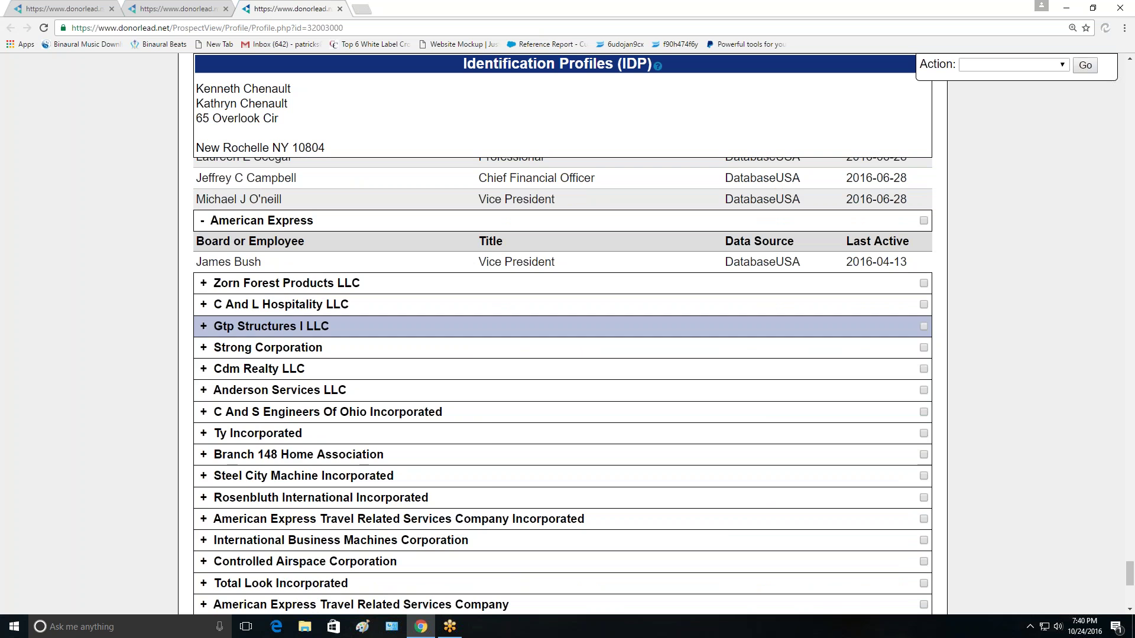
left_click(568, 275)
scroll(559, 331, "down", 4)
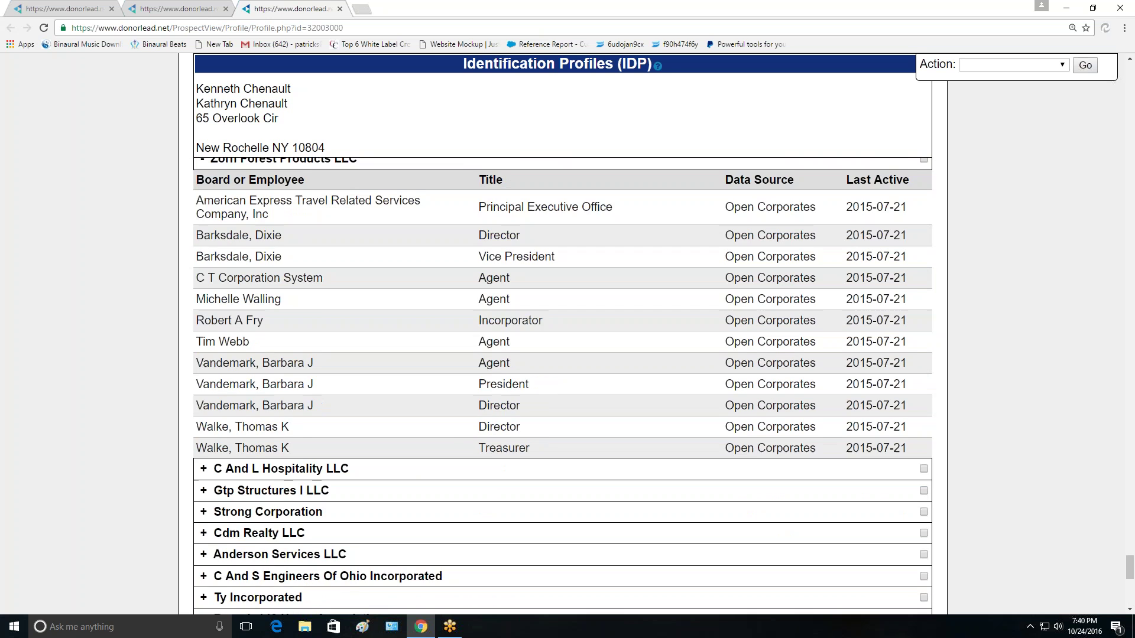
left_click(546, 363)
scroll(547, 365, "down", 3)
- Return to the profile's summary area with the real estate, charitable giving, FEC and SEC figures
scroll(547, 365, "up", 6)
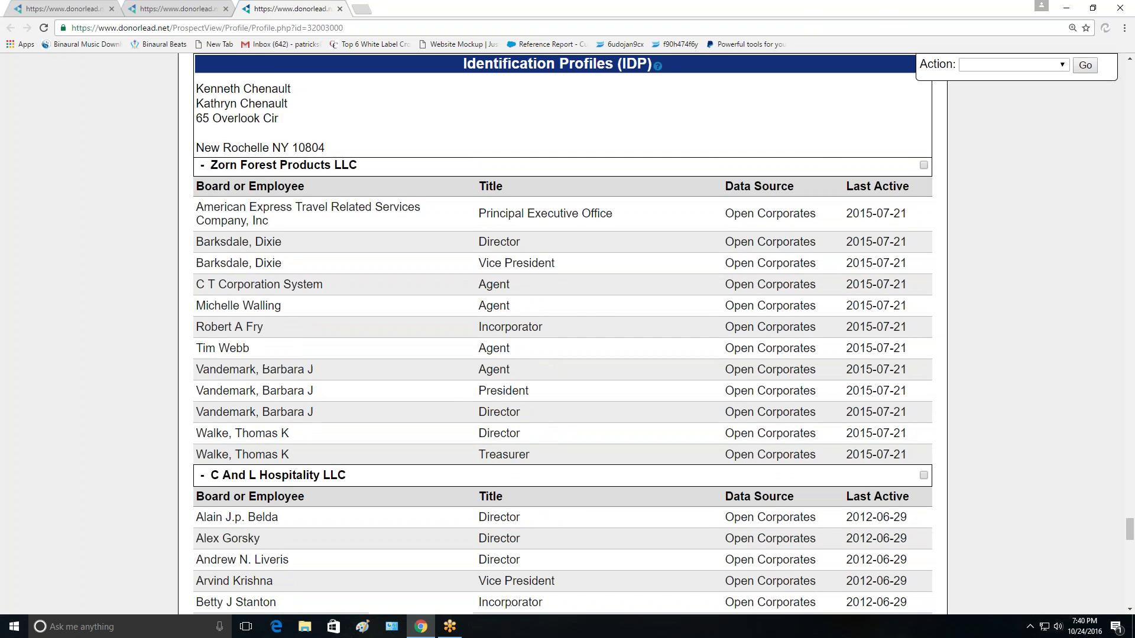
scroll(547, 365, "up", 1)
scroll(552, 361, "up", 15)
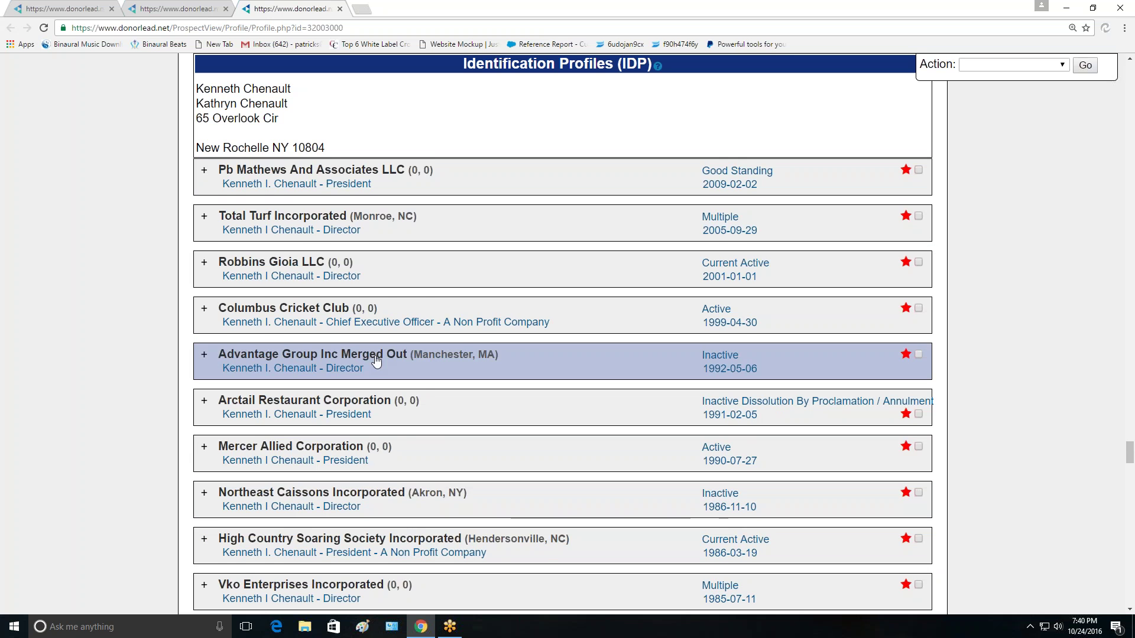
scroll(496, 344, "up", 9)
scroll(495, 344, "up", 15)
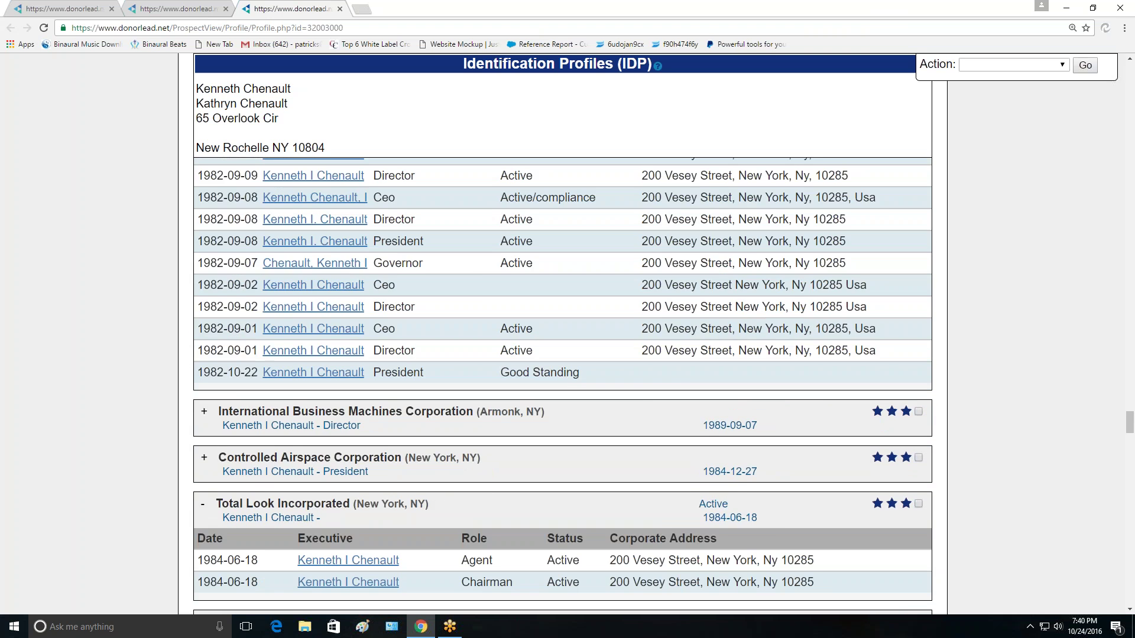
scroll(1128, 76, "up", 20)
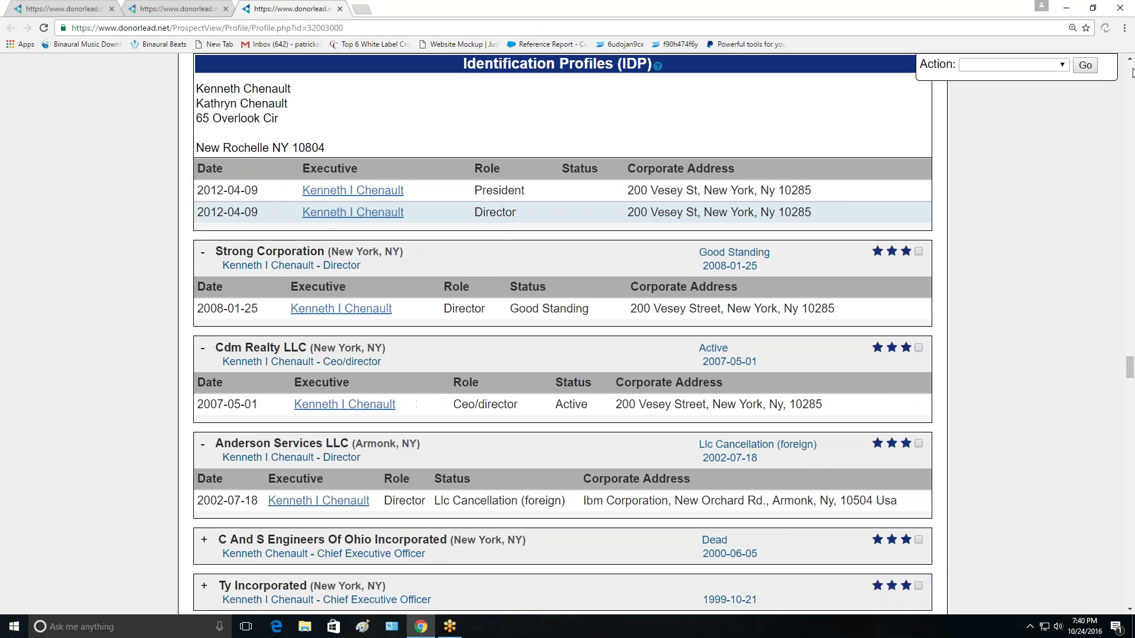
scroll(1132, 72, "up", 20)
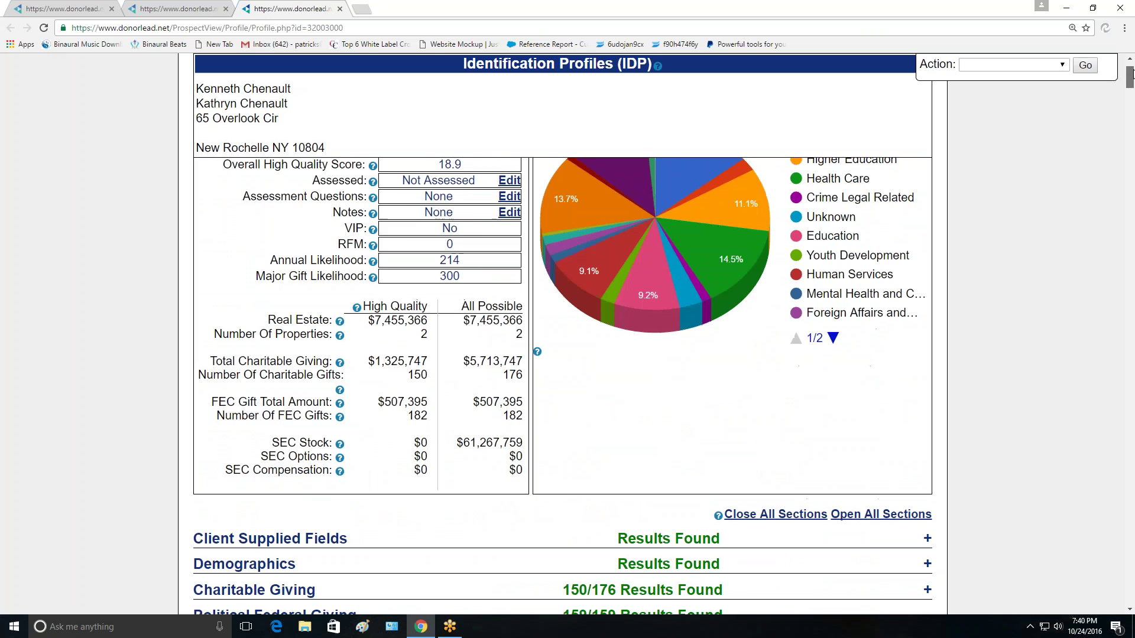
- Check the Demographics section of the donor's profile, collapse it again and close the profile
scroll(1132, 72, "down", 2)
double_click(646, 445)
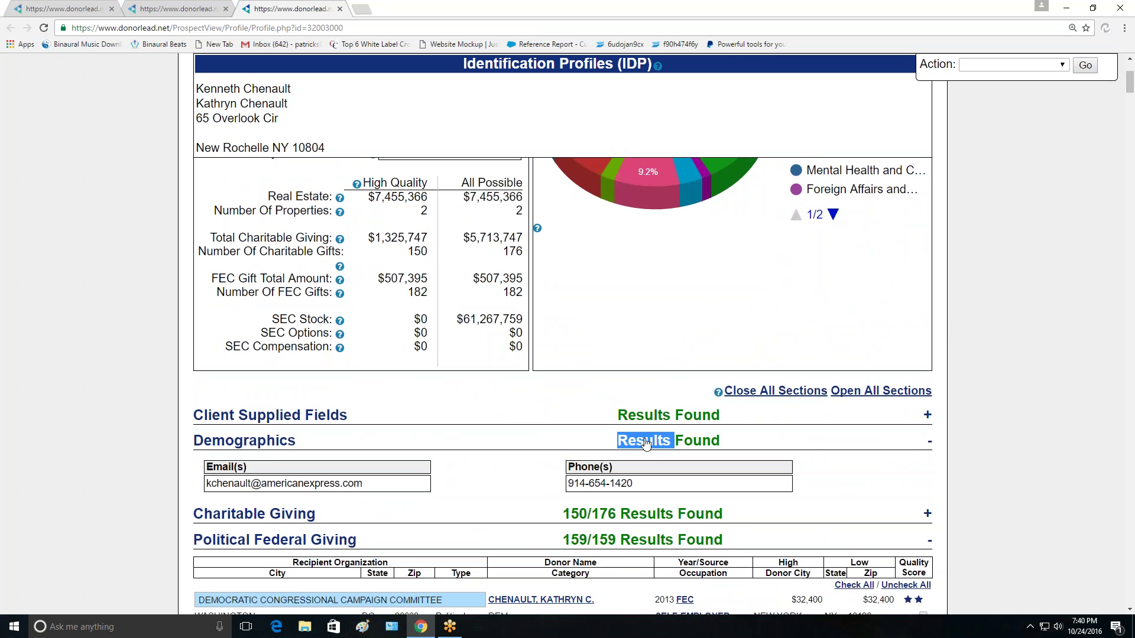
scroll(996, 172, "up", 5)
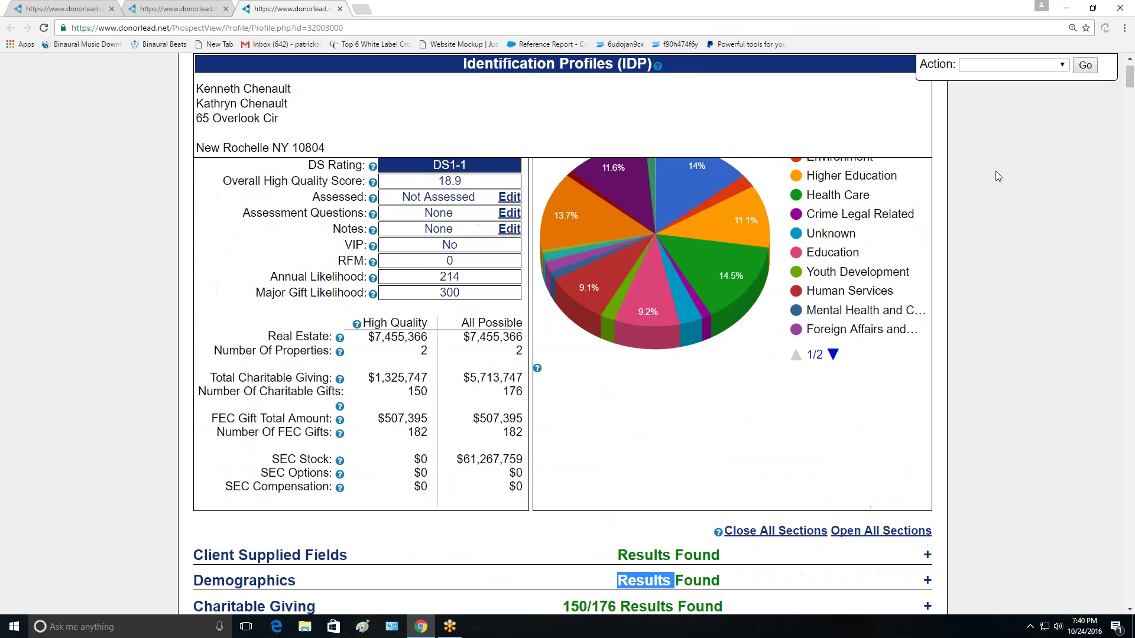
left_click(340, 9)
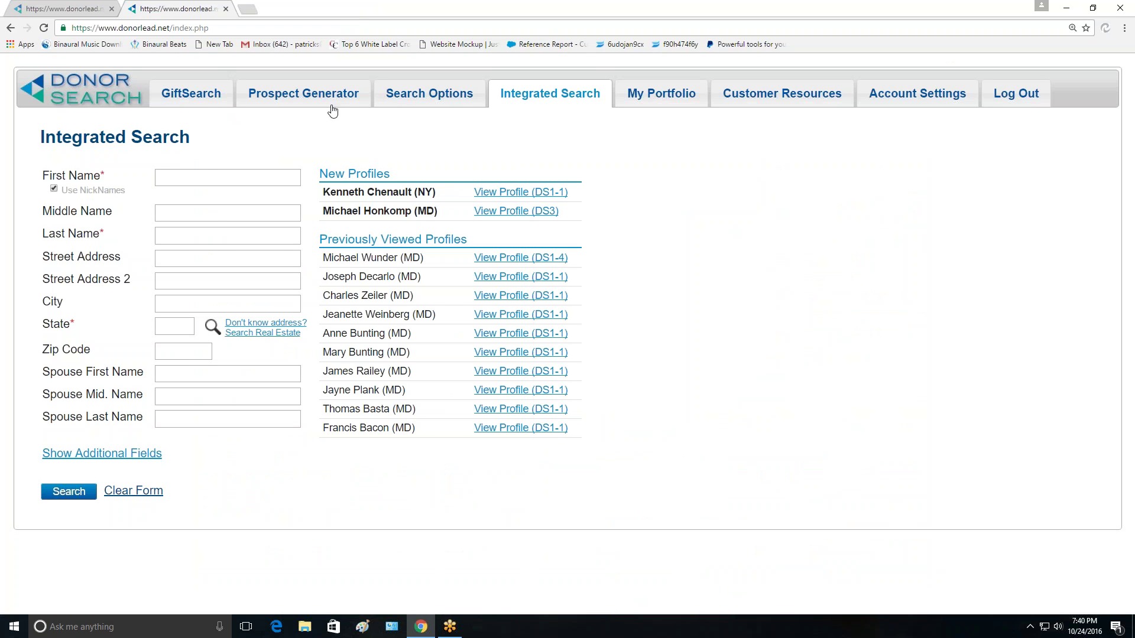
- Return to the organization search form at the first step of the Prospect Generator
left_click(316, 95)
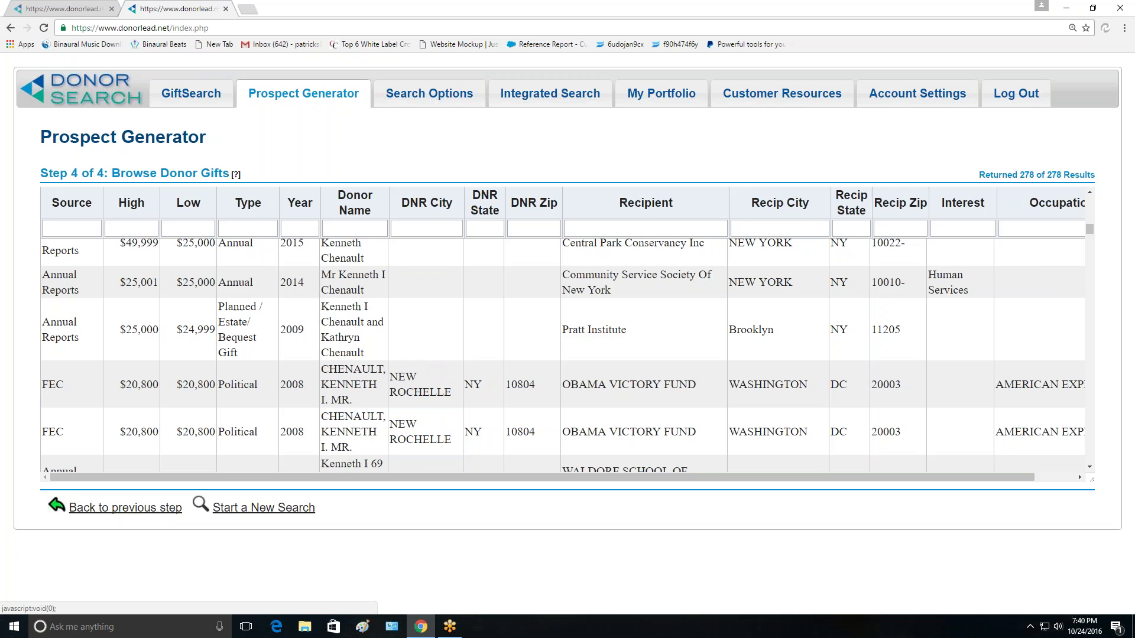
left_click(74, 506)
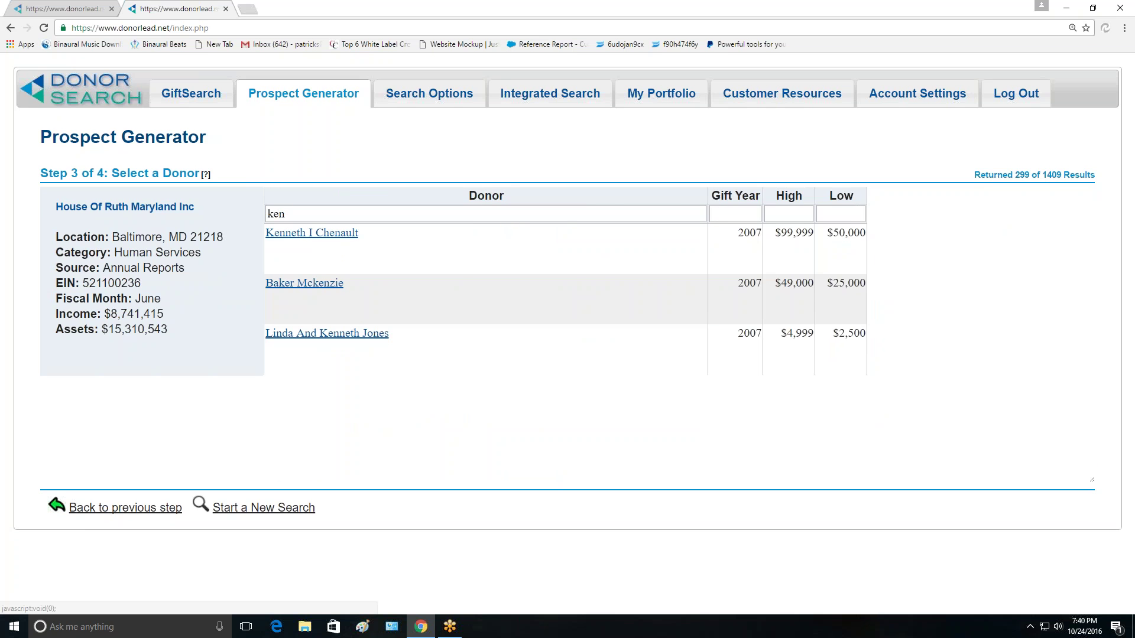
left_click(75, 506)
left_click(74, 507)
- Search for organizations in the Mental Health and Crisis Intervention category
left_click(385, 230)
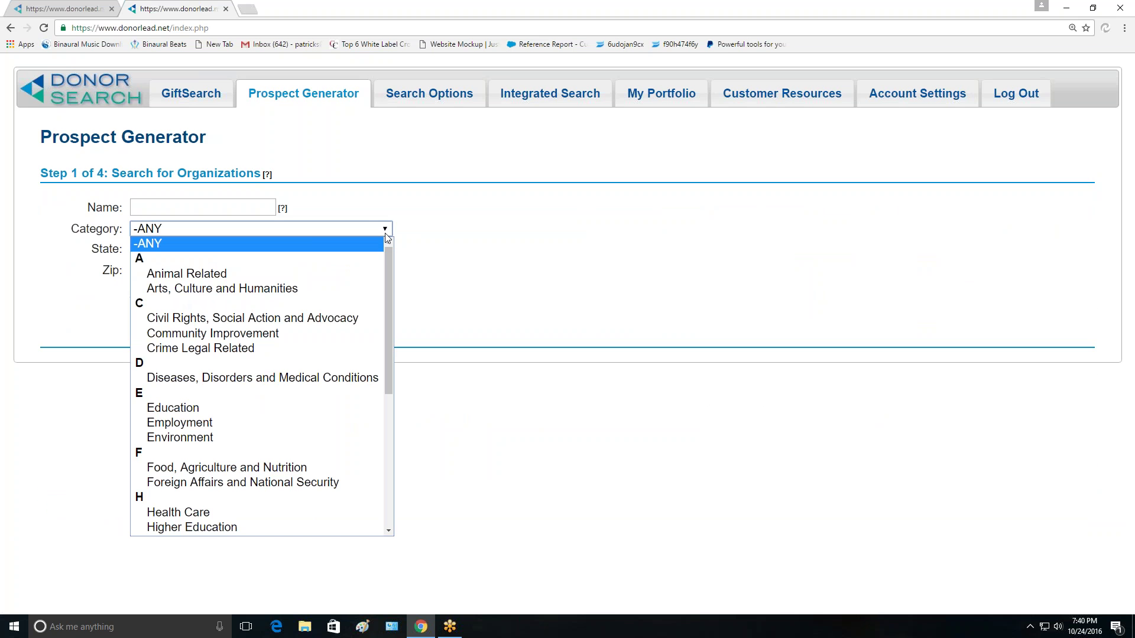
scroll(278, 424, "down", 4)
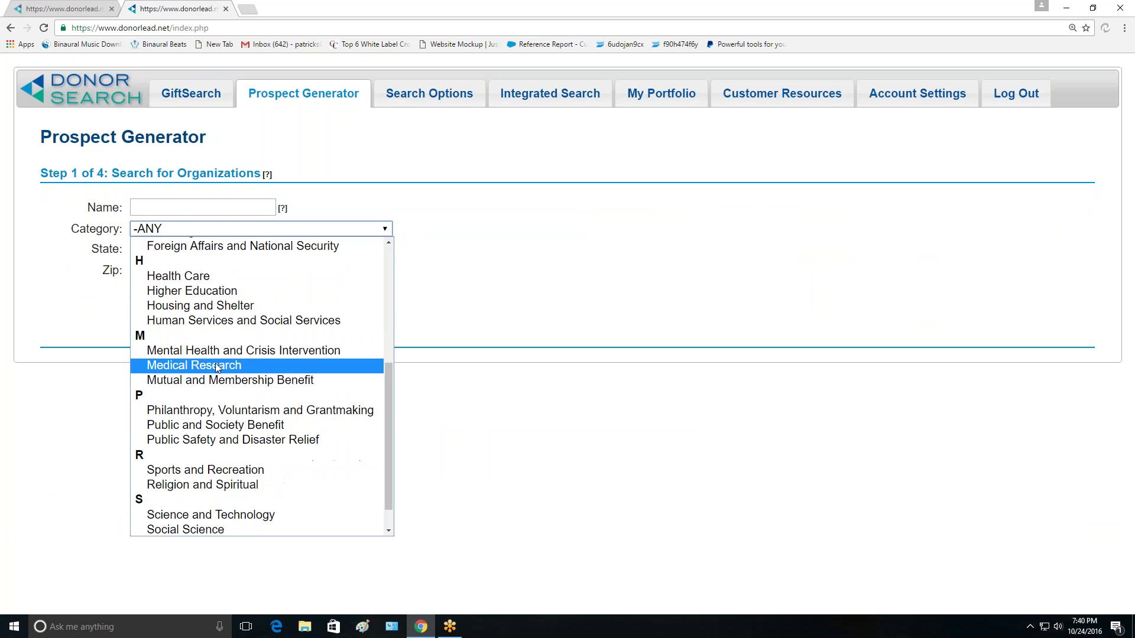
left_click(199, 353)
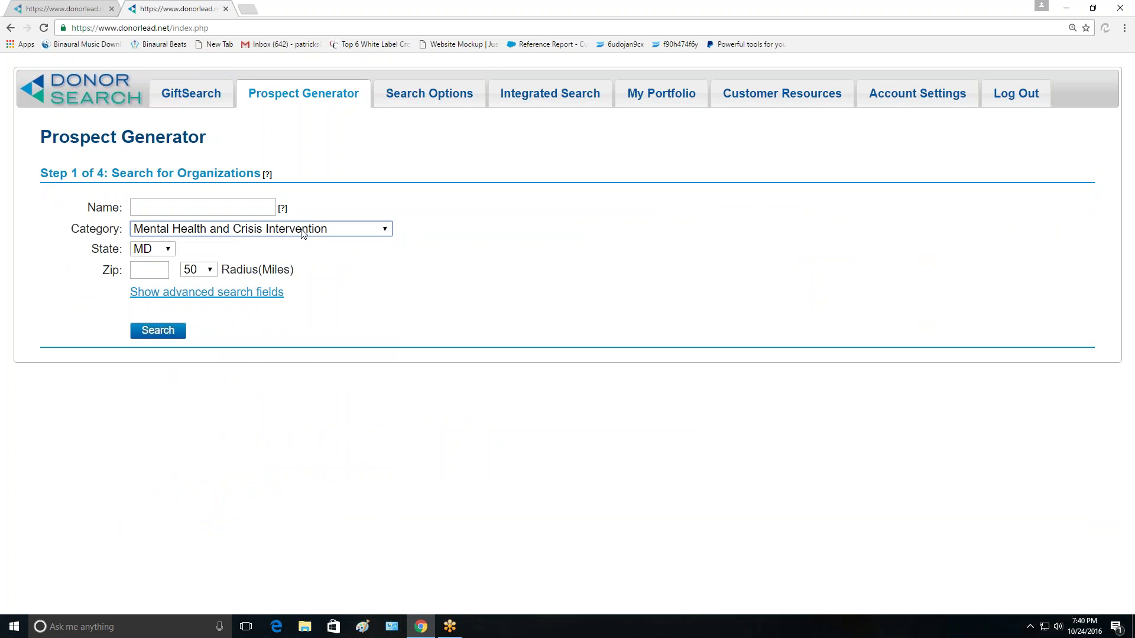
left_click(169, 336)
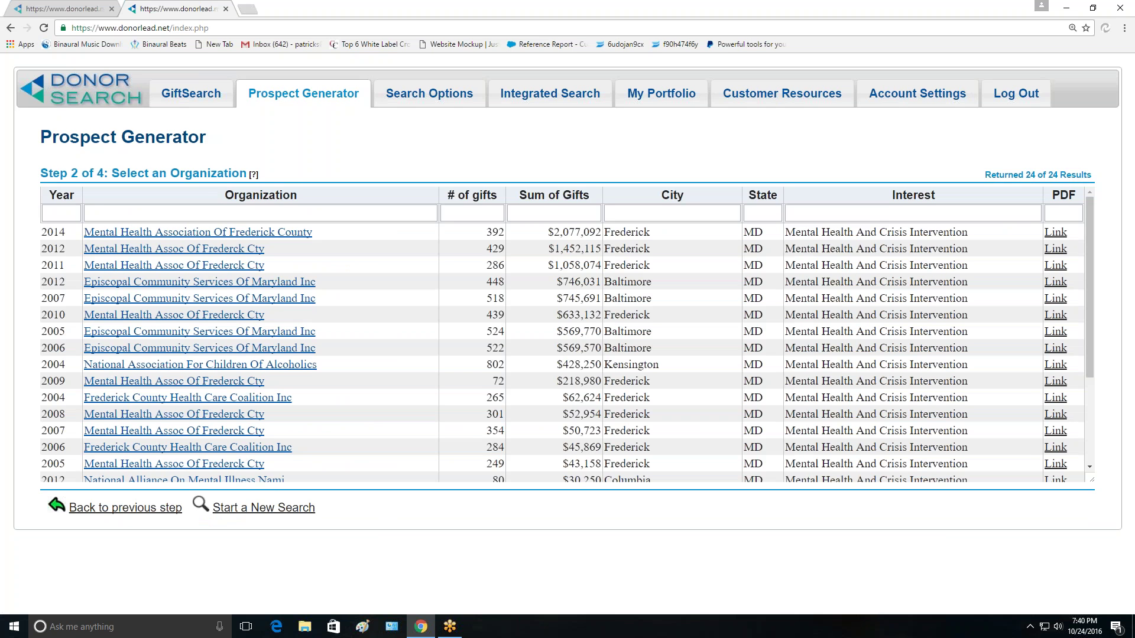
- Open The George L Shields Foundation's gifts from the 2014 Mental Health Association Of Frederick County donor list and browse the recipients
left_click(220, 233)
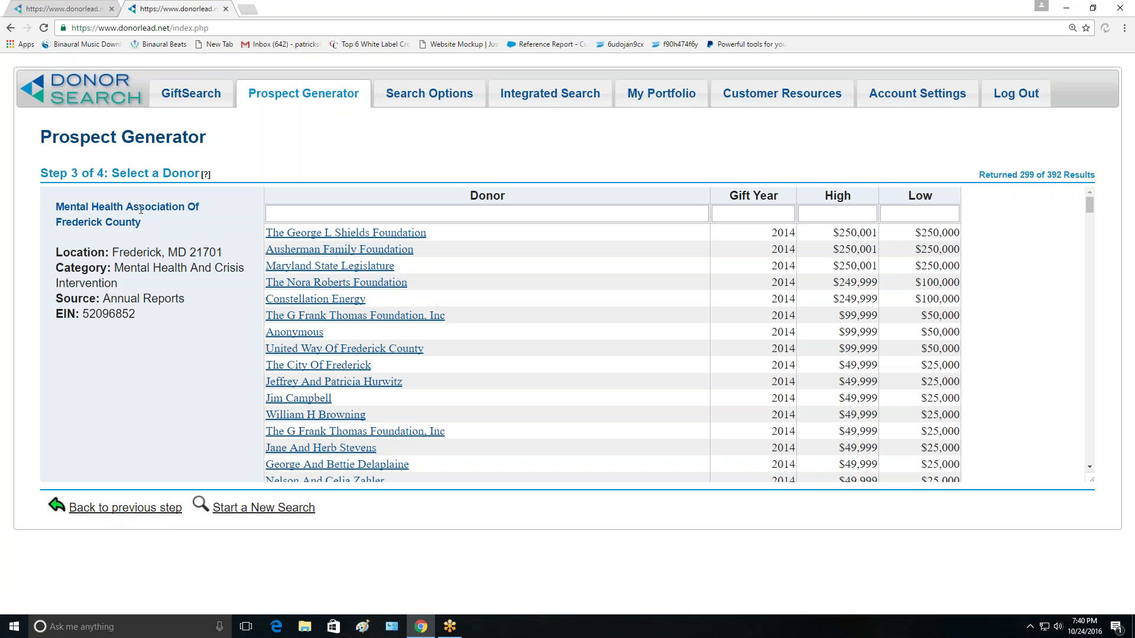
left_click(331, 237)
left_click(273, 339)
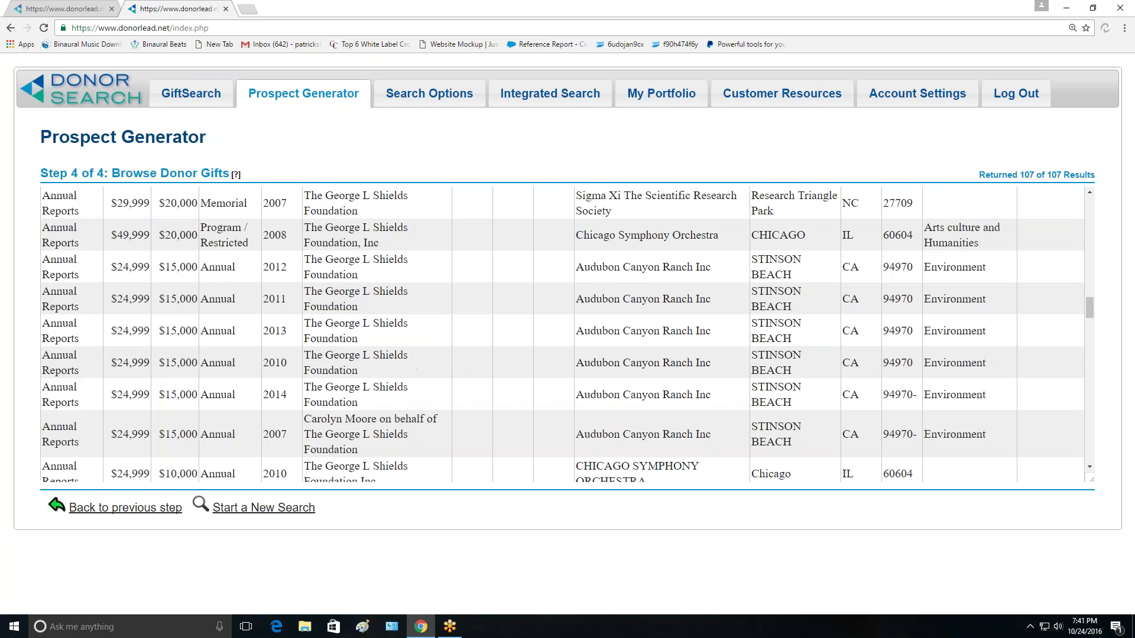
scroll(562, 334, "up", 10)
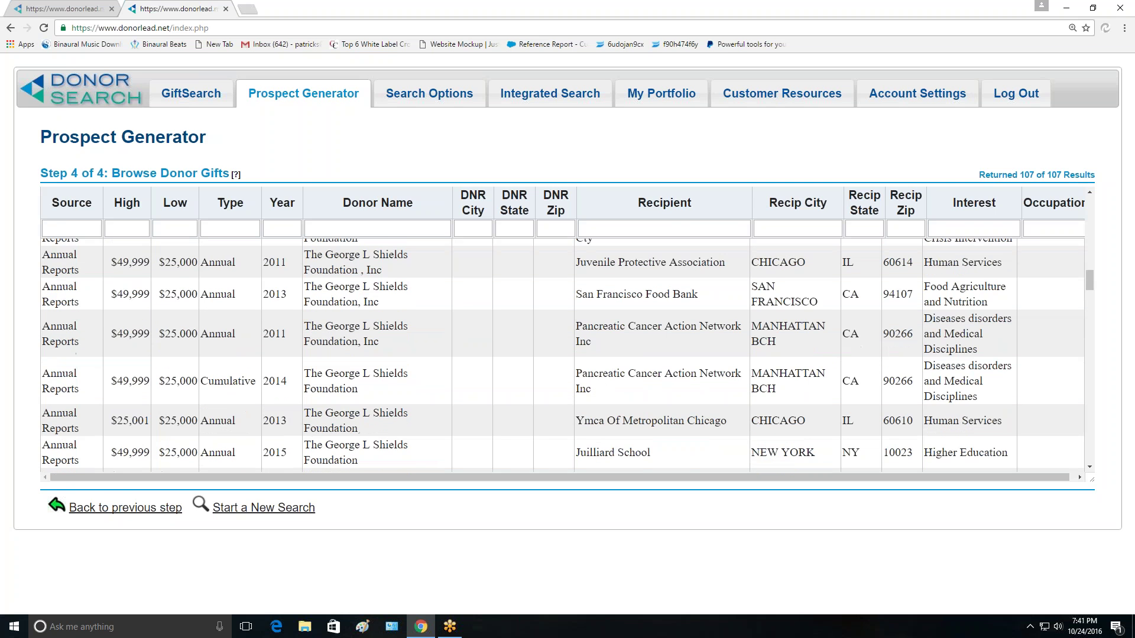
scroll(561, 355, "up", 3)
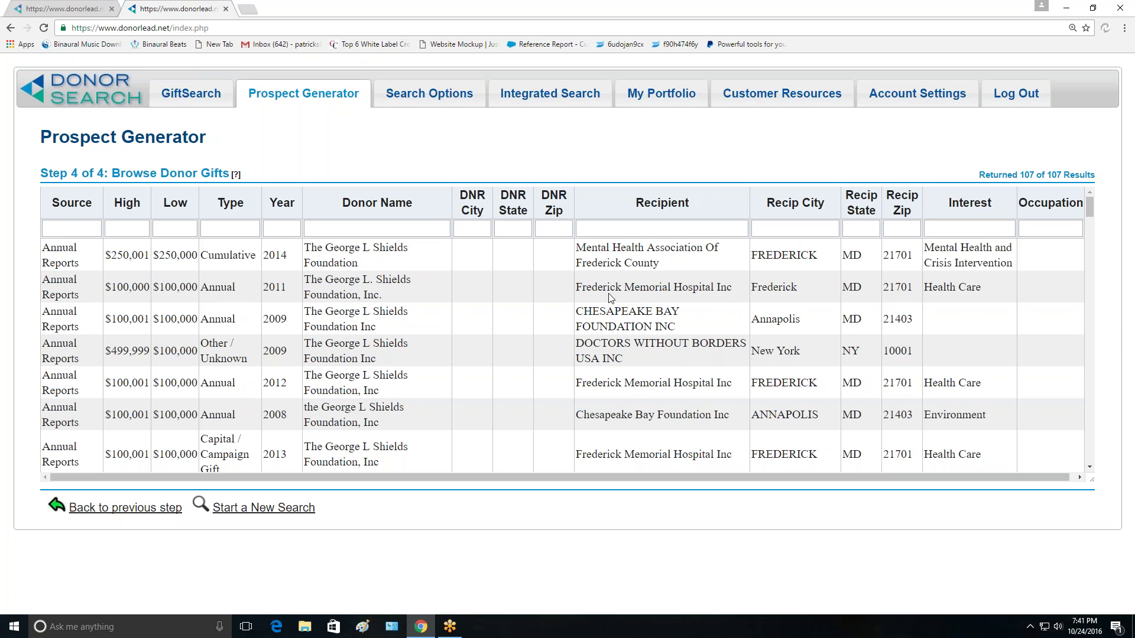
scroll(623, 396, "down", 1)
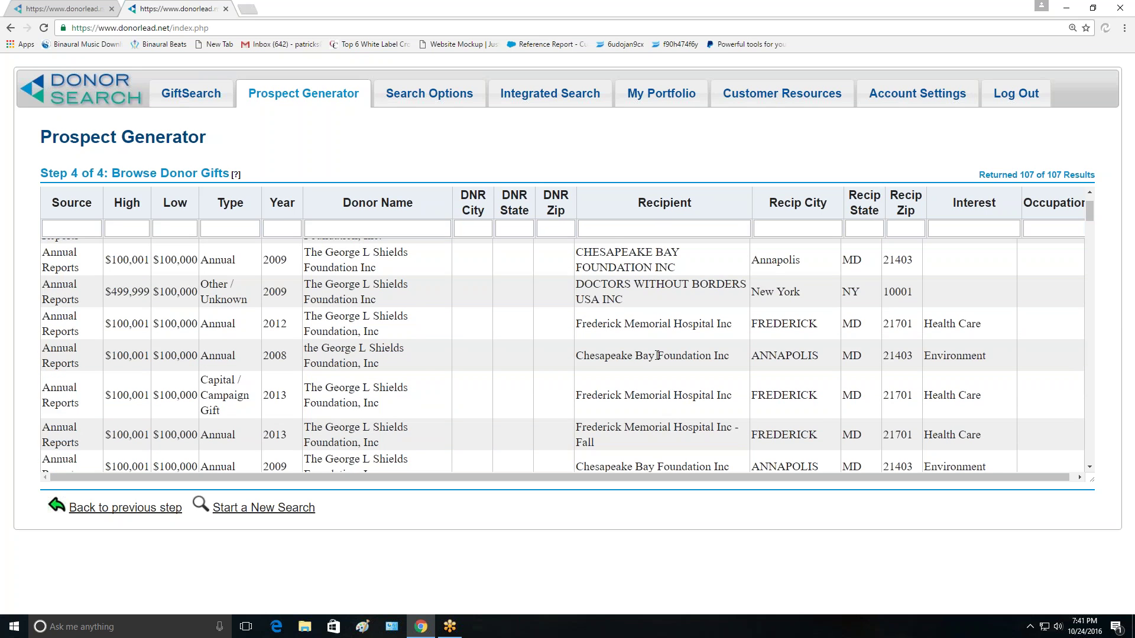
scroll(421, 357, "down", 2)
scroll(563, 354, "down", 1)
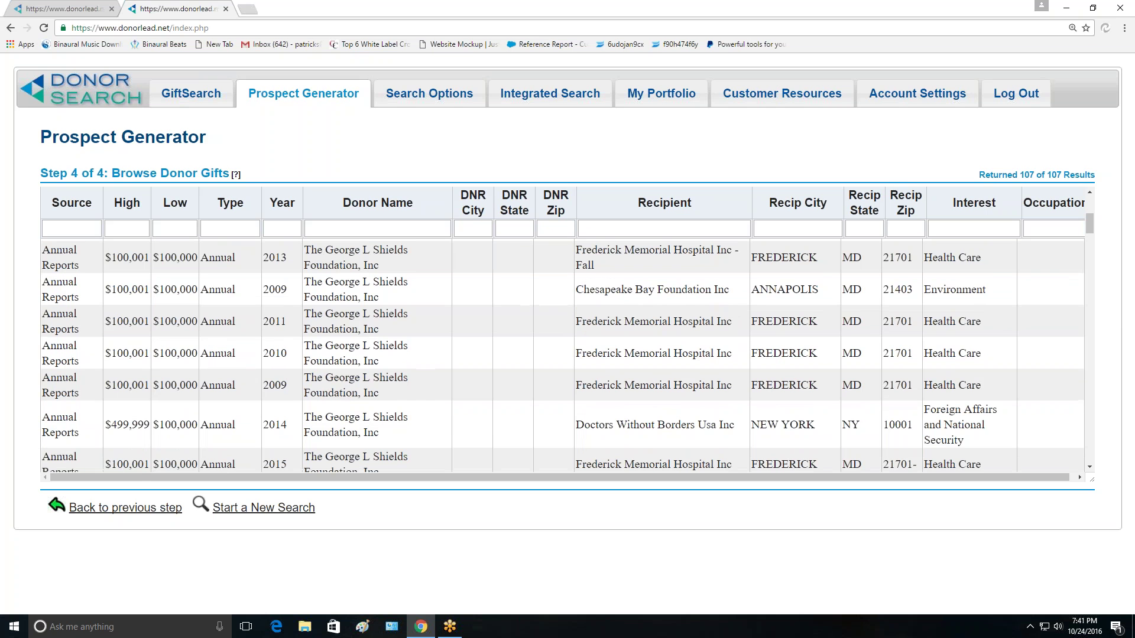
- Sort the foundation's gifts by interest and review the list across all interest categories
left_click(970, 205)
scroll(970, 237, "down", 8)
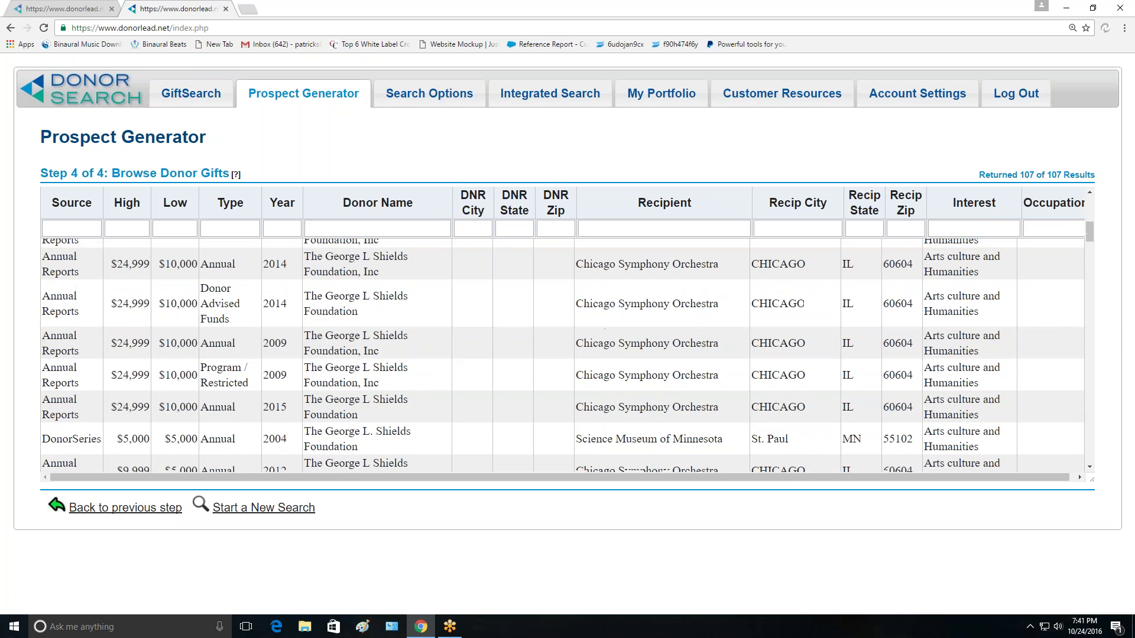
scroll(562, 355, "down", 6)
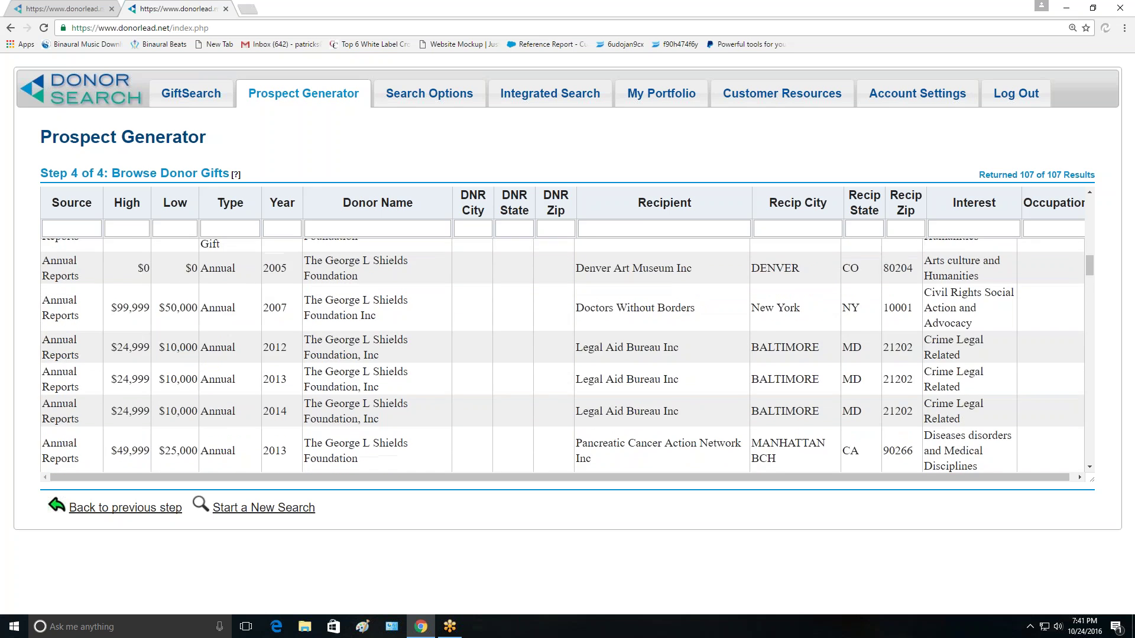
scroll(562, 355, "down", 8)
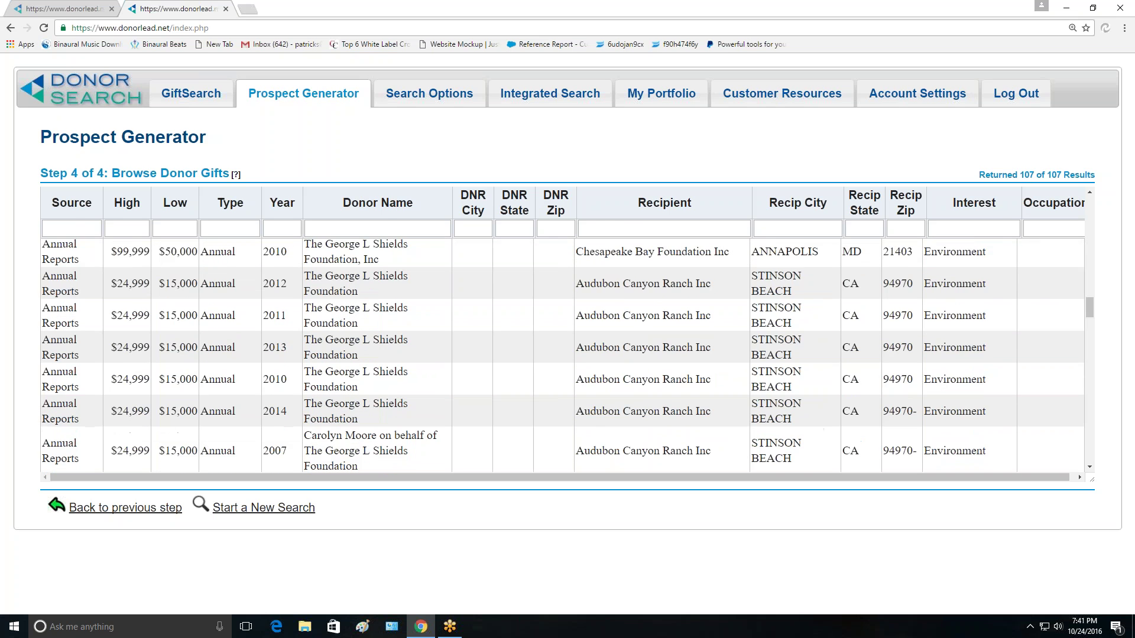
scroll(562, 355, "down", 8)
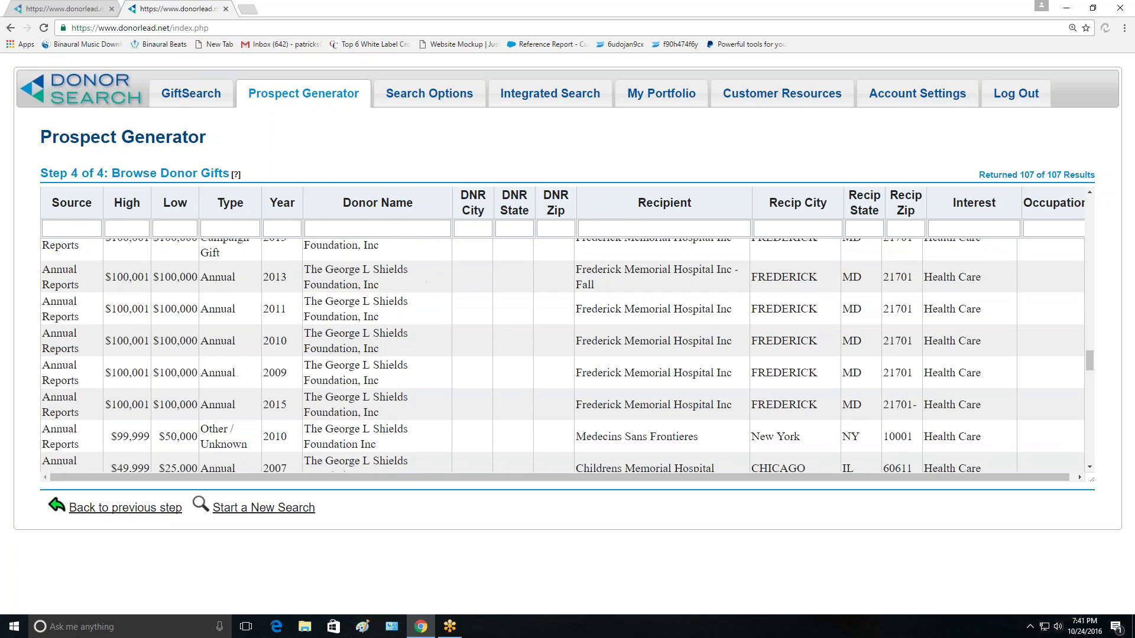
scroll(562, 355, "down", 8)
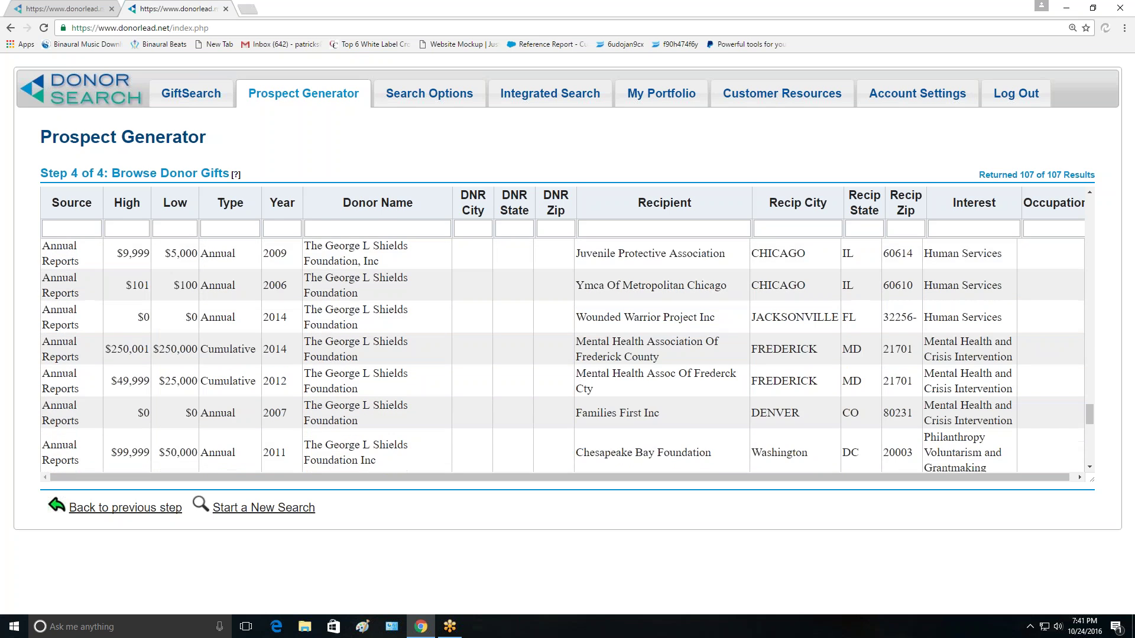
scroll(562, 355, "down", 2)
left_click_drag(1090, 438, 1093, 210)
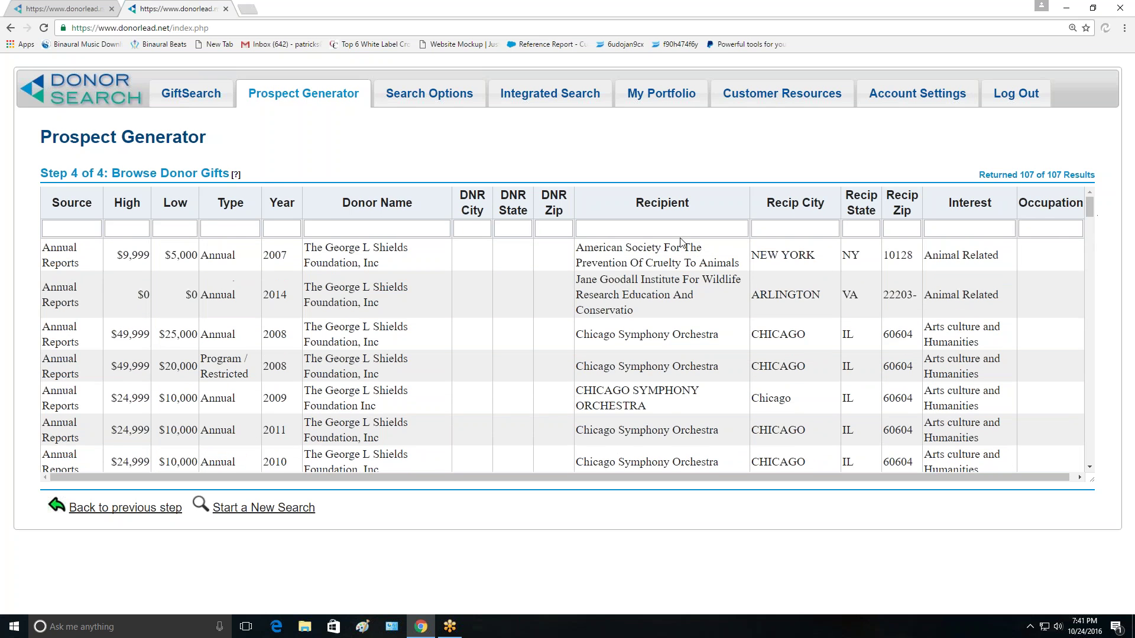
- Sort the gifts by high amount, largest first, and check the years of the two largest Doctors Without Borders gifts
left_click(134, 203)
left_click(134, 204)
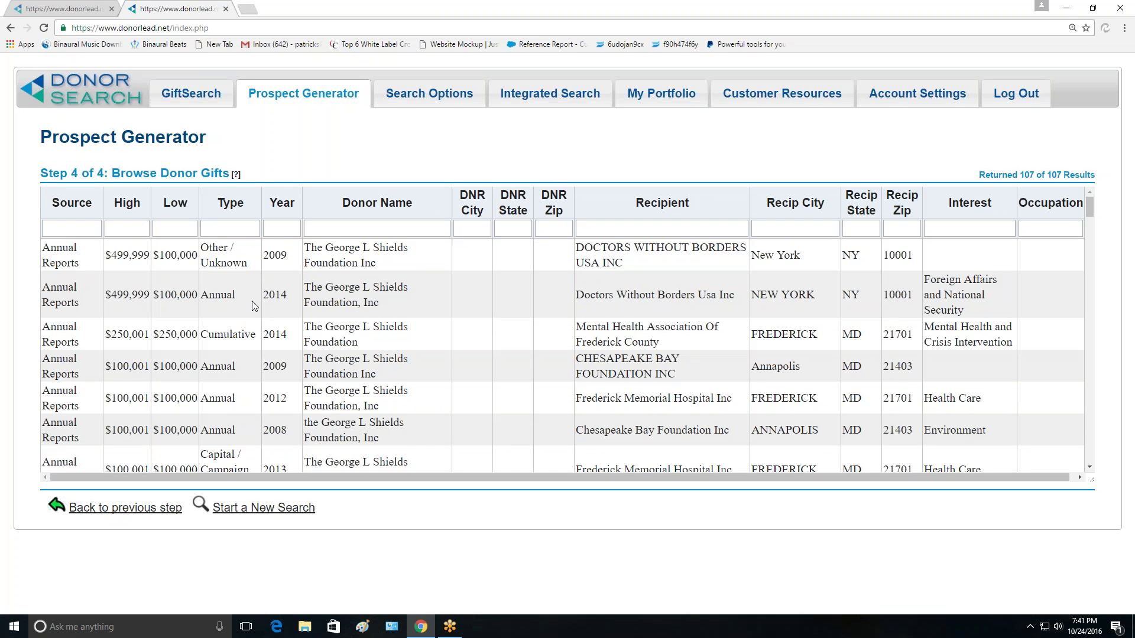
double_click(274, 255)
left_click(267, 305)
double_click(282, 307)
- Go back to the association's donor list, skim it, and return to the organization search form
left_click(149, 512)
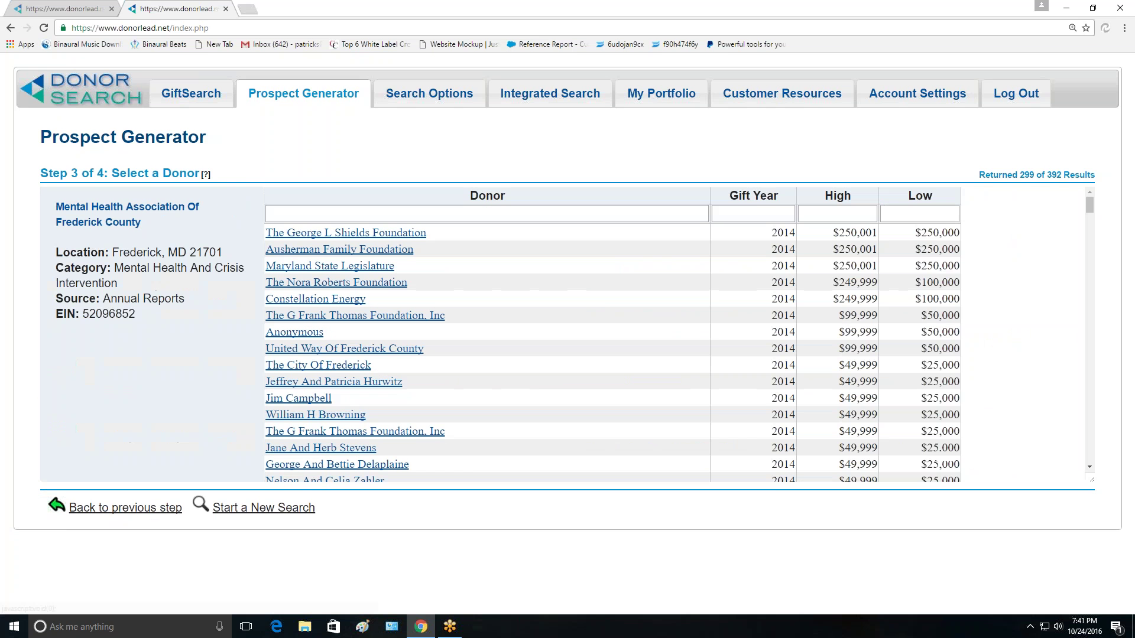
scroll(456, 388, "down", 3)
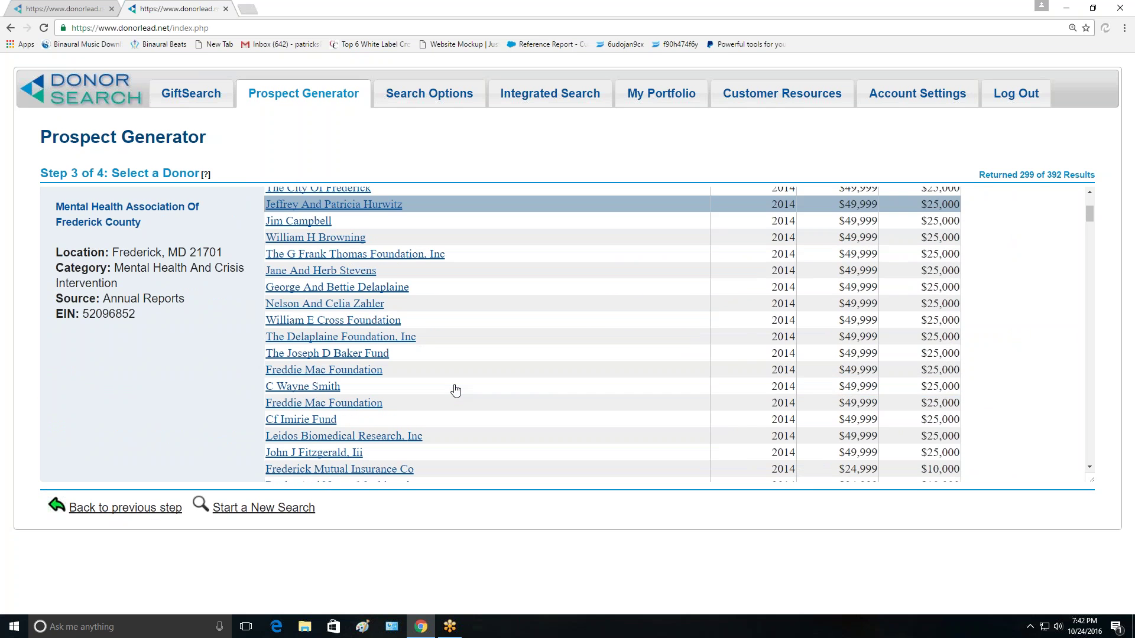
scroll(456, 388, "up", 3)
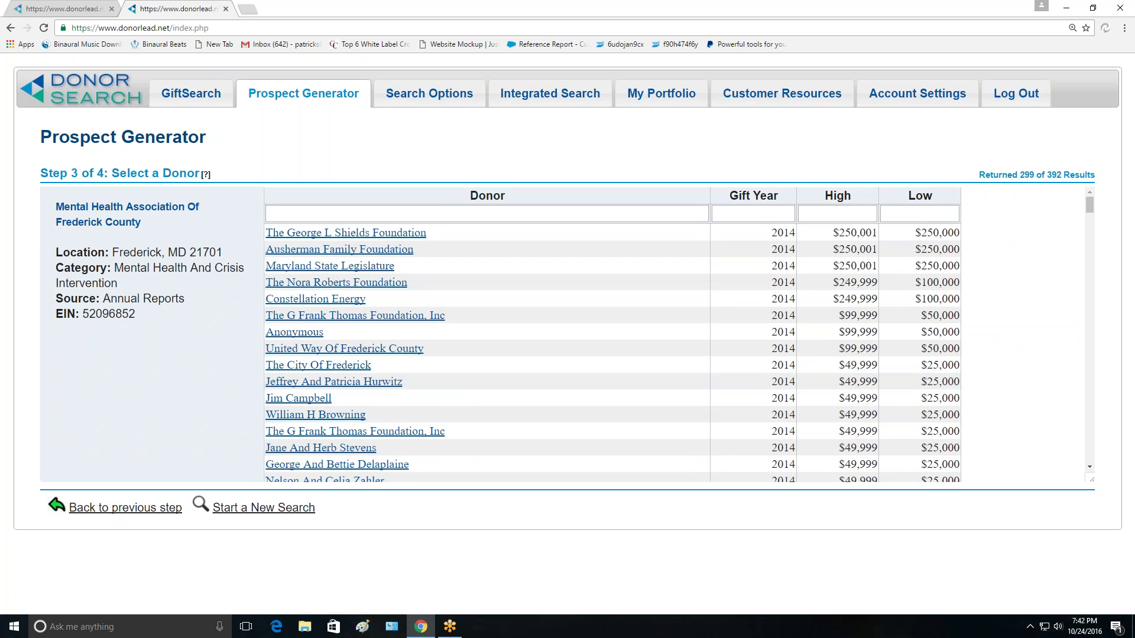
left_click(161, 512)
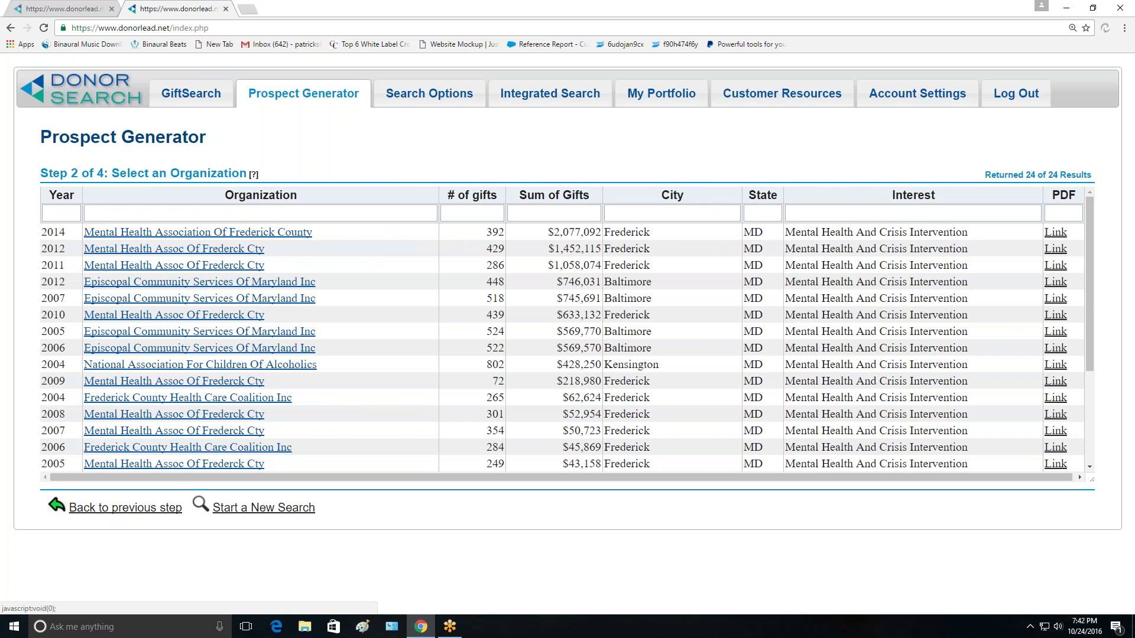
left_click(160, 512)
- Rerun the Mental Health and Crisis Intervention organization search without a zip code and look through the results
left_click(153, 265)
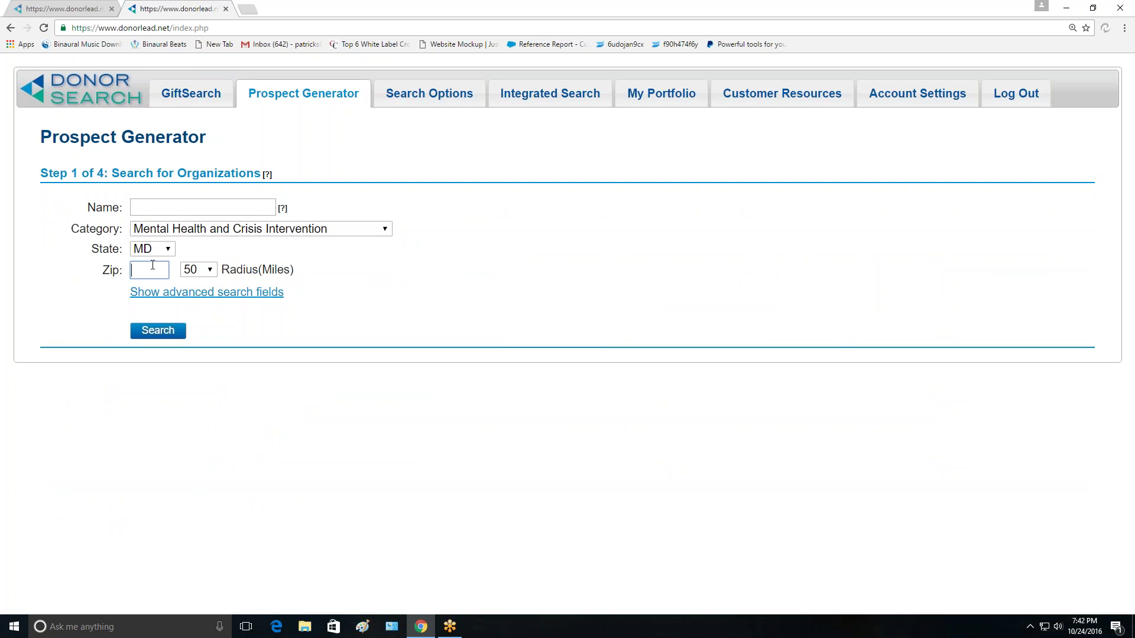
left_click(157, 330)
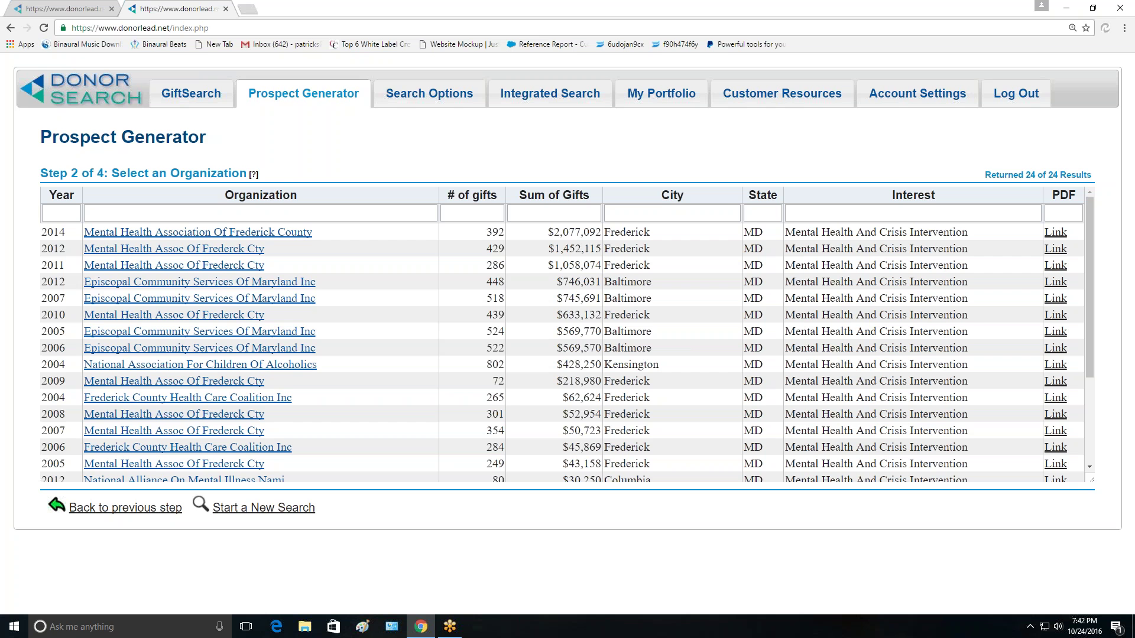
scroll(148, 329, "down", 3)
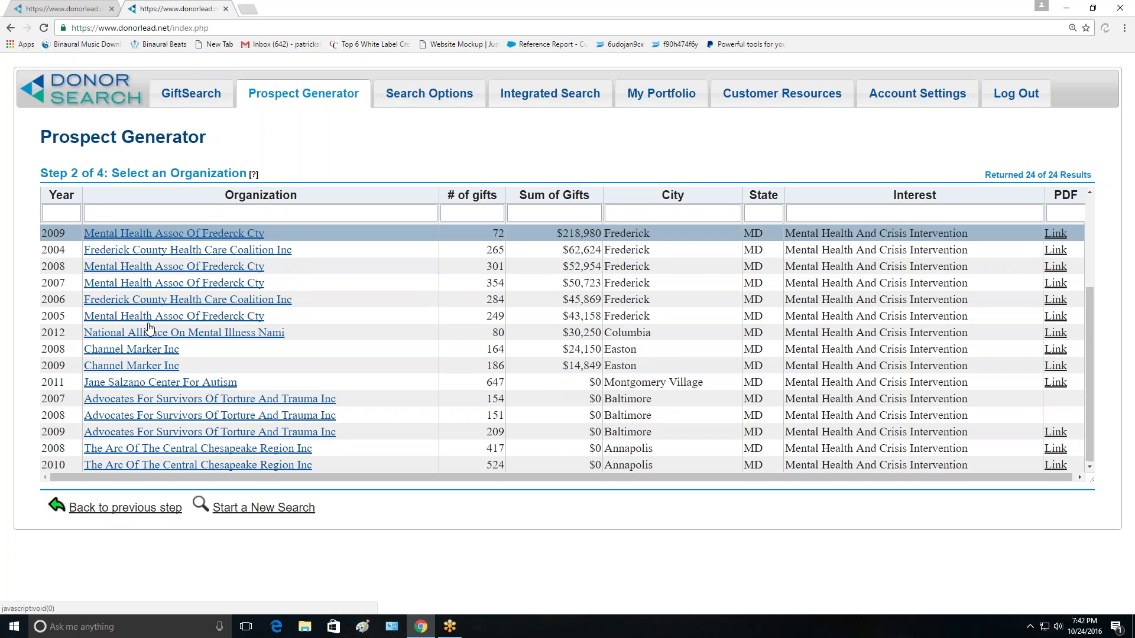